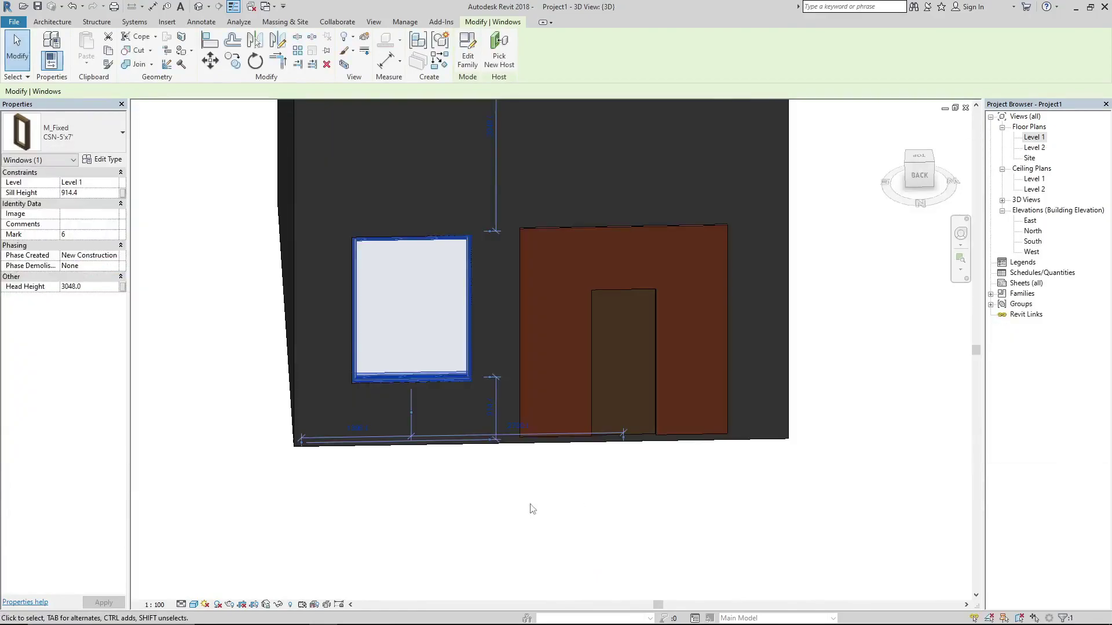
pyautogui.click(468, 51)
pyautogui.doubleClick(418, 216)
pyautogui.keyDown('shift'); pyautogui.moveTo(497, 267); pyautogui.dragTo(613, 313, button='middle'); pyautogui.keyUp('shift')
pyautogui.click(476, 373)
pyautogui.click(107, 160)
pyautogui.click(963, 475)
pyautogui.click(94, 48)
pyautogui.click(468, 50)
pyautogui.click(286, 375)
pyautogui.doubleClick(693, 325)
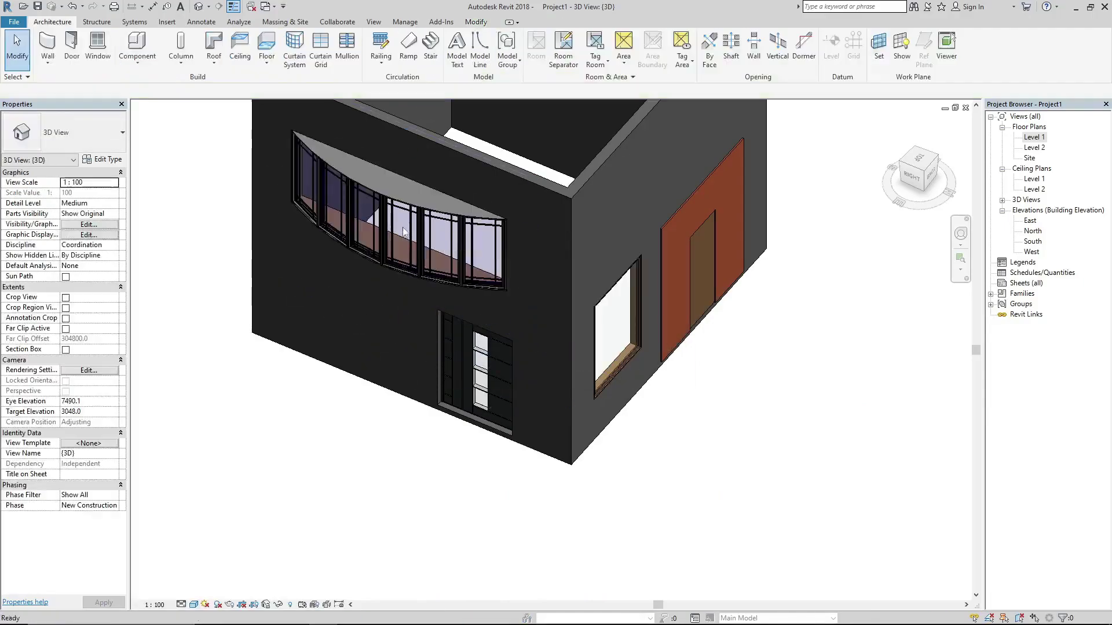
pyautogui.click(405, 232)
pyautogui.press('Escape')
pyautogui.press('Escape')
pyautogui.click(405, 232)
pyautogui.click(108, 160)
pyautogui.click(963, 477)
pyautogui.click(724, 486)
pyautogui.keyDown('shift'); pyautogui.moveTo(498, 348); pyautogui.dragTo(360, 348, button='middle'); pyautogui.keyUp('shift')
pyautogui.click(48, 64)
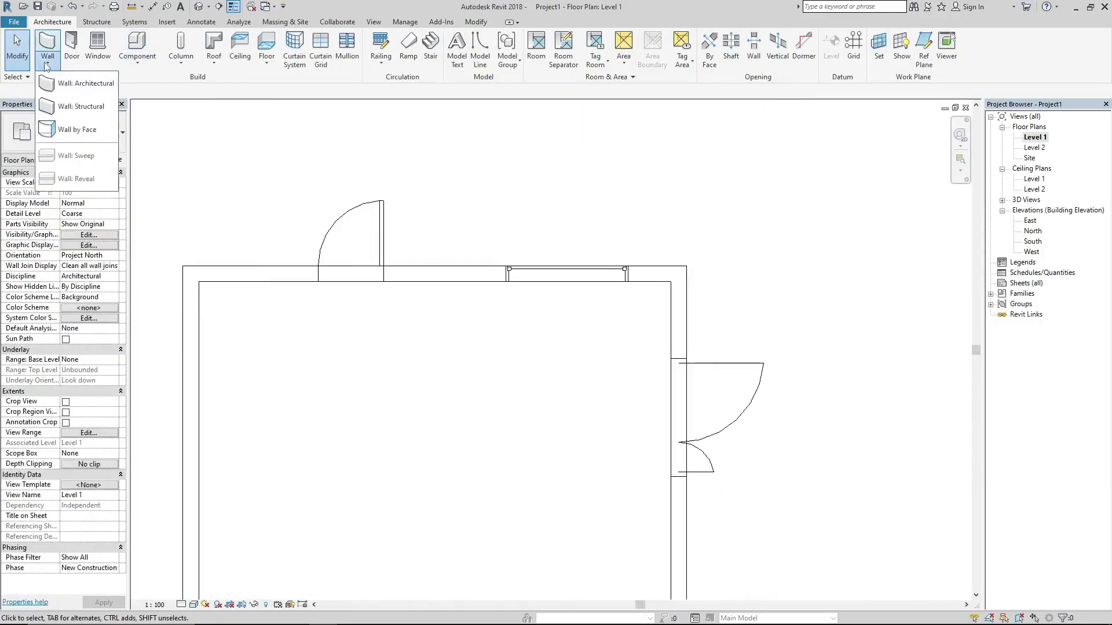
pyautogui.click(79, 75)
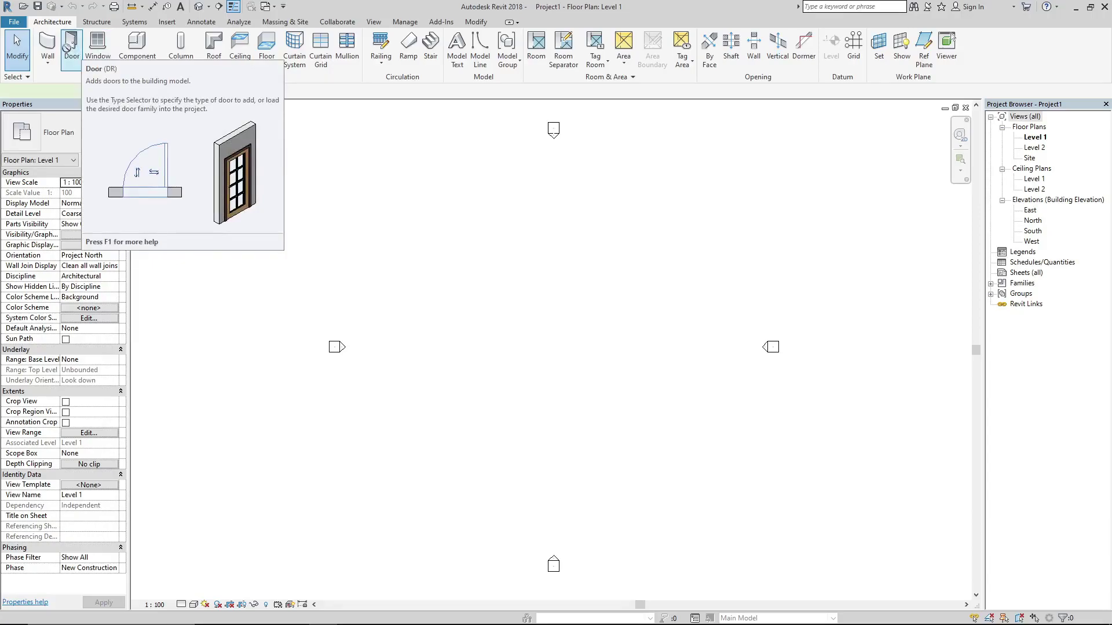
# Try out the Door and Window tools, choosing the M_Fixed 0610 x 1220mm window type, and leave without placing anything.
pyautogui.click(70, 52)
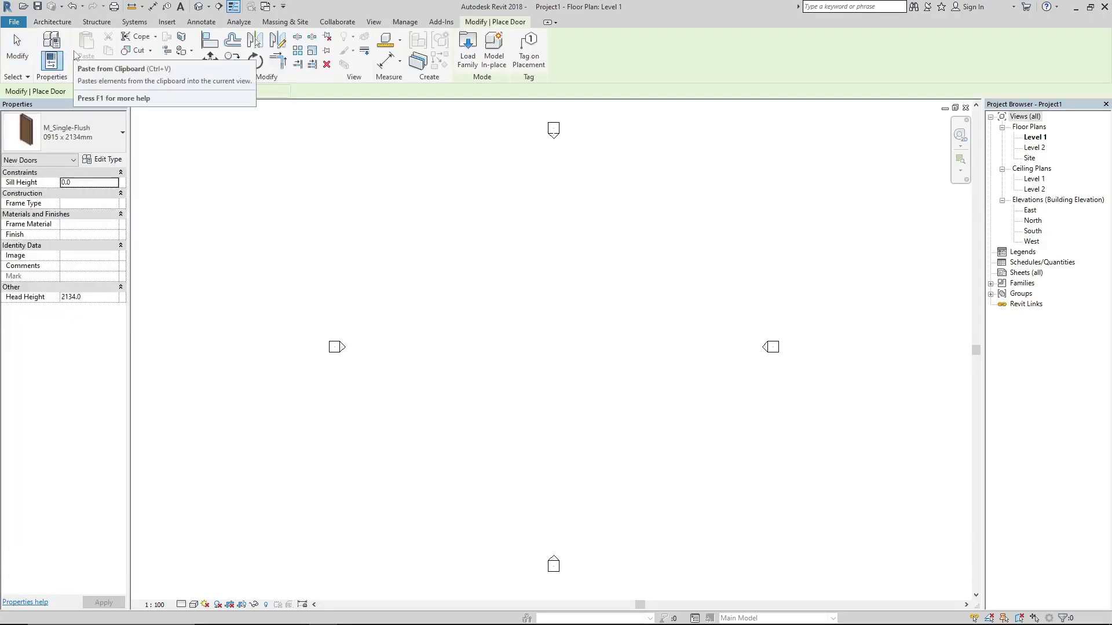
pyautogui.press('w')
pyautogui.press('n')
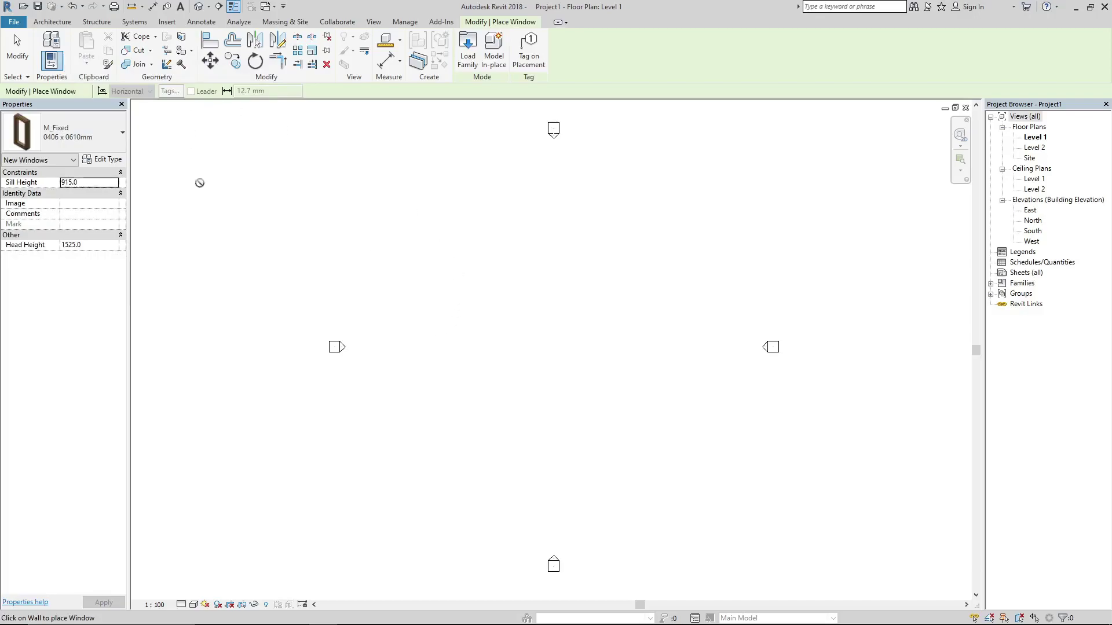
pyautogui.click(95, 138)
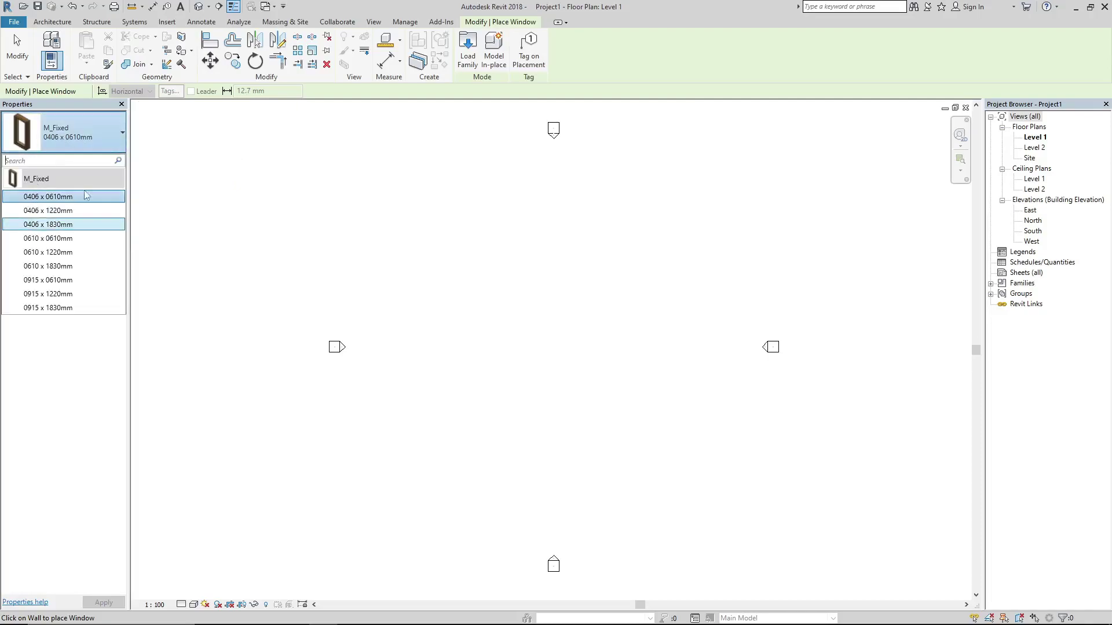
pyautogui.click(59, 251)
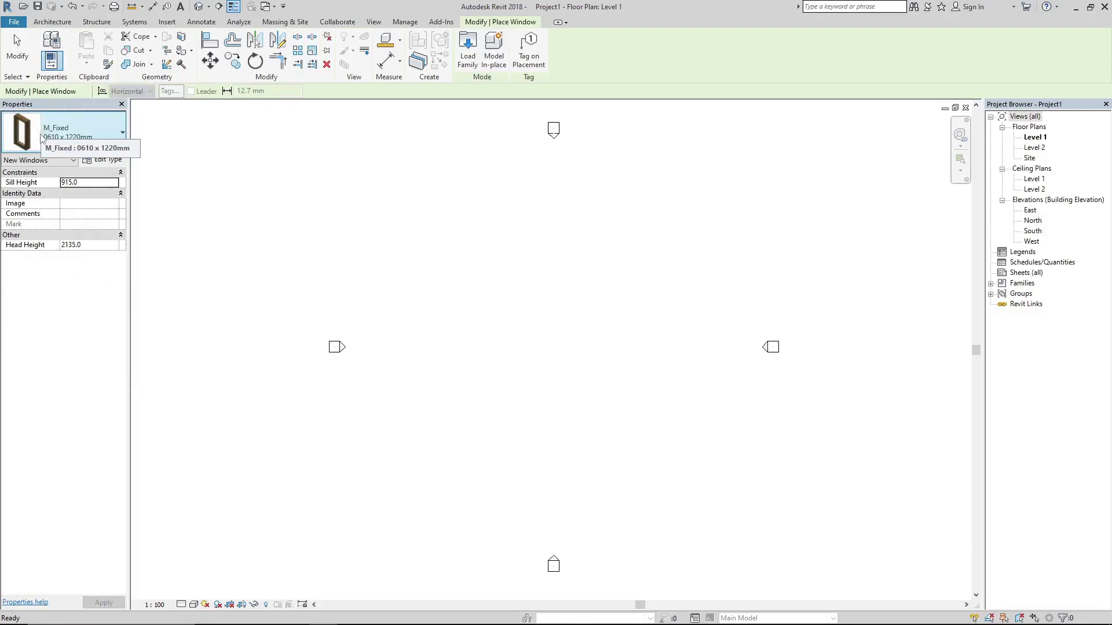
pyautogui.moveTo(42, 137)
pyautogui.click(52, 22)
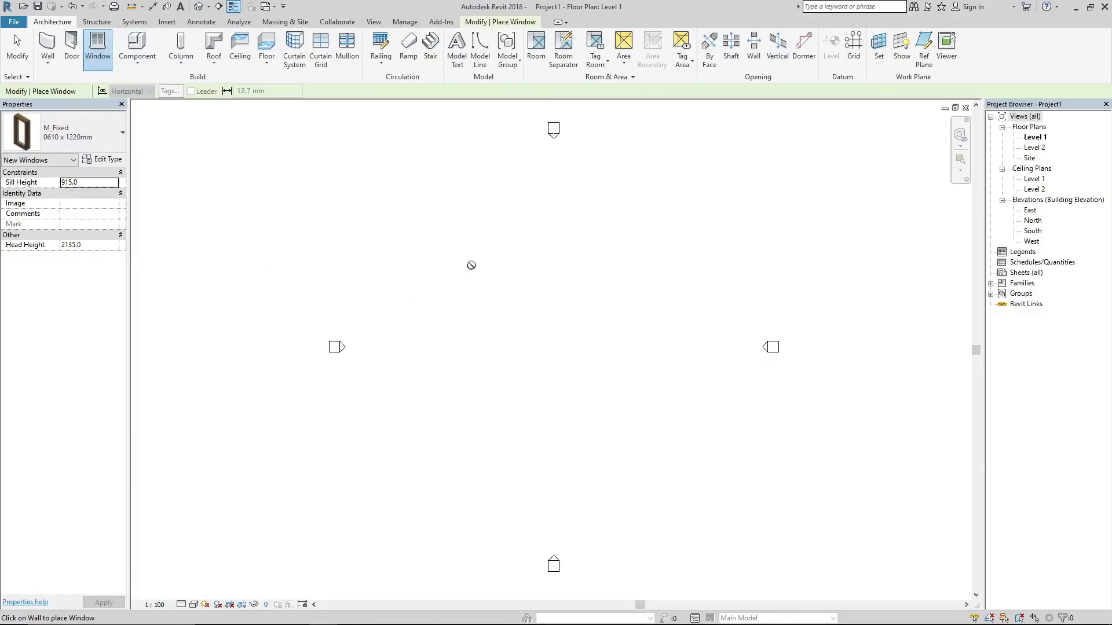
pyautogui.rightClick(519, 304)
pyautogui.click(435, 222)
pyautogui.press('Escape')
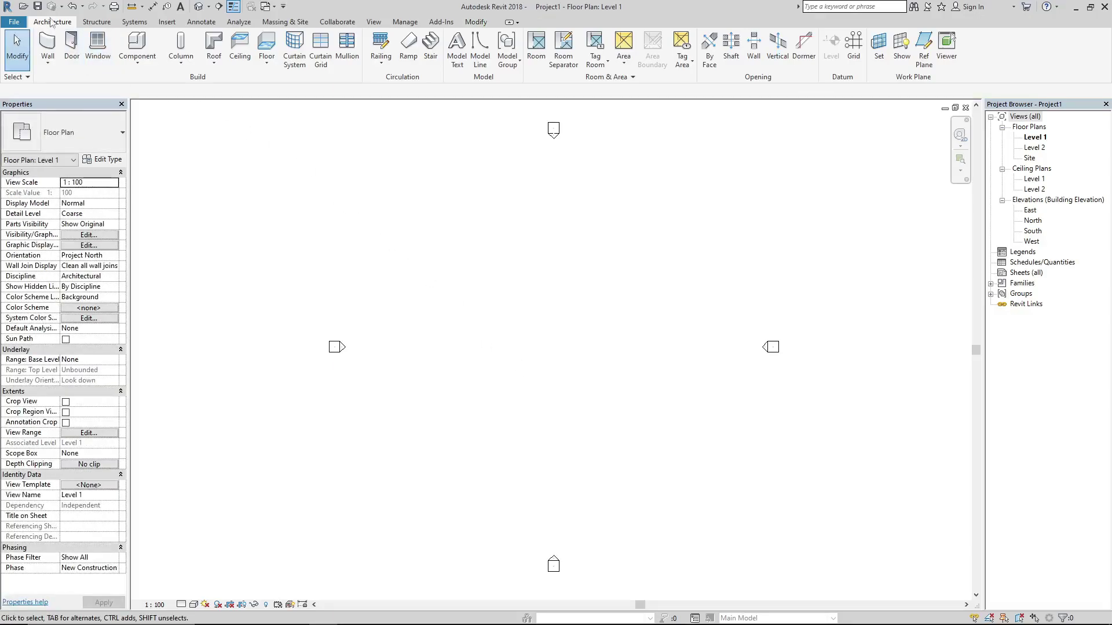
# Draw a closed square room from four Generic - 200mm walls, each 20' long, in the Level 1 plan.
pyautogui.click(47, 40)
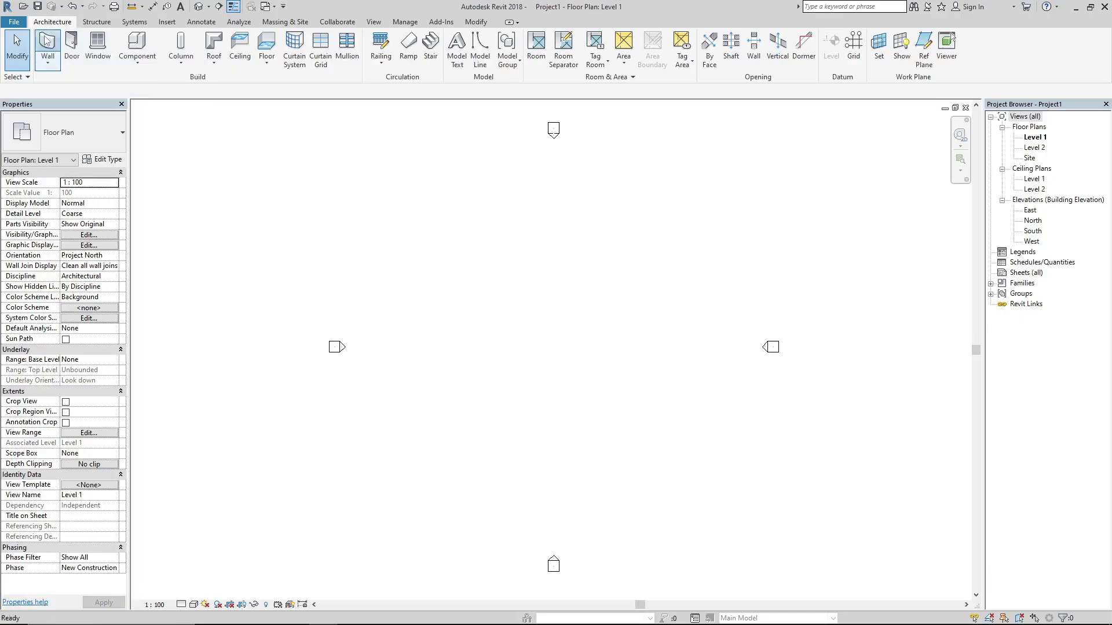
pyautogui.click(485, 252)
pyautogui.write("20'")
pyautogui.press('Return')
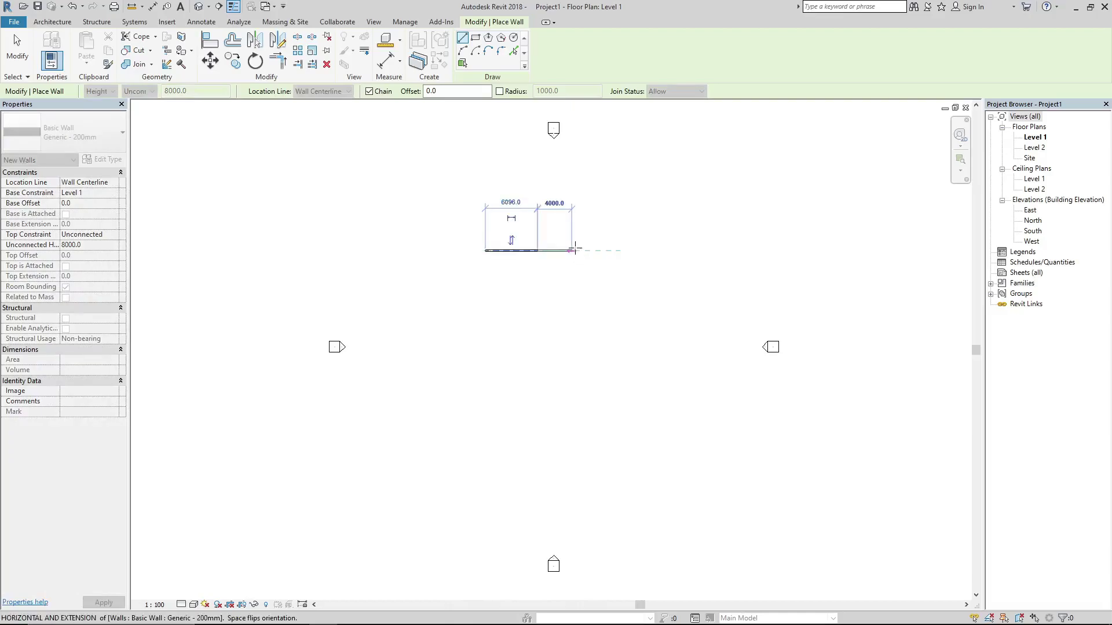
pyautogui.write("20'")
pyautogui.press('Return')
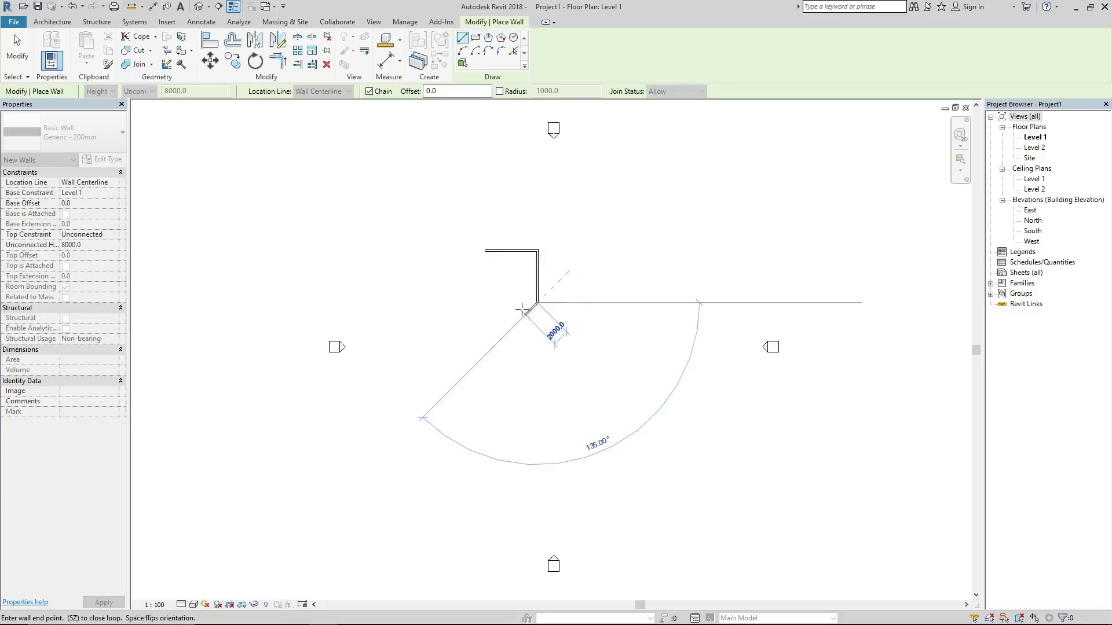
pyautogui.click(485, 302)
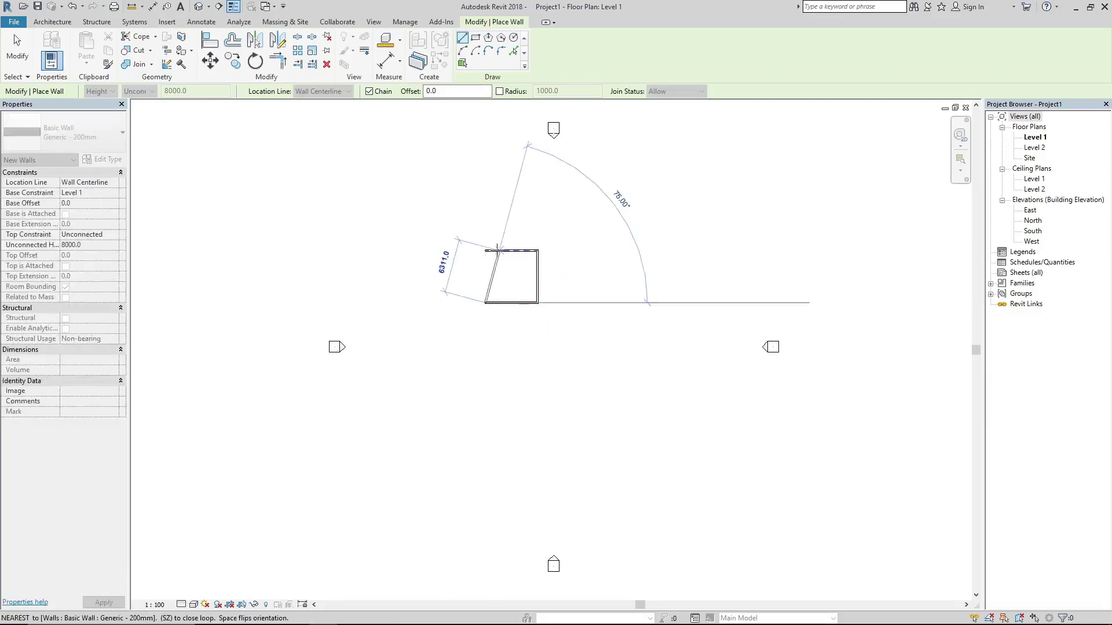
pyautogui.click(485, 250)
pyautogui.press('Escape')
pyautogui.press('Escape')
# Set the unconnected height of the room's upper wall in plan to 20'.
pyautogui.scroll(3, 489, 250)
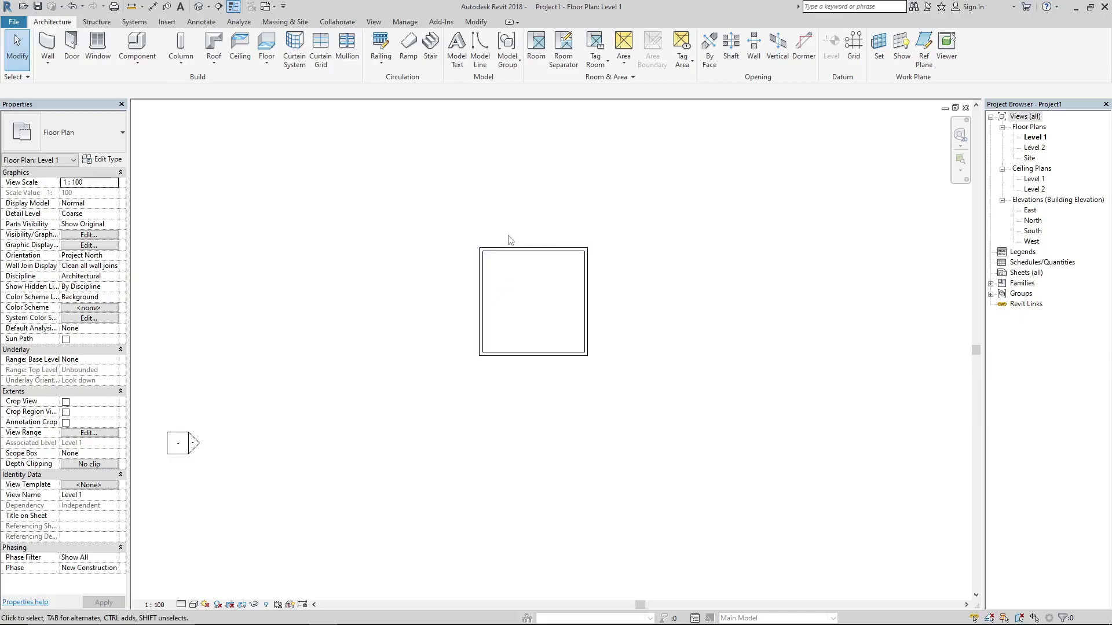
pyautogui.scroll(2, 509, 241)
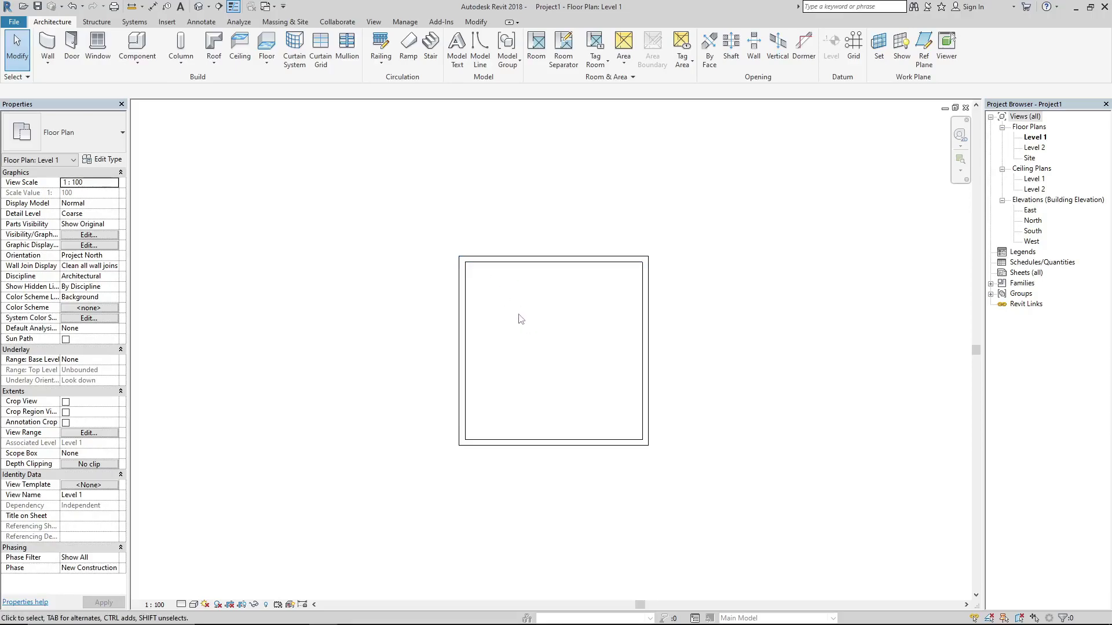
pyautogui.scroll(-2, 541, 307)
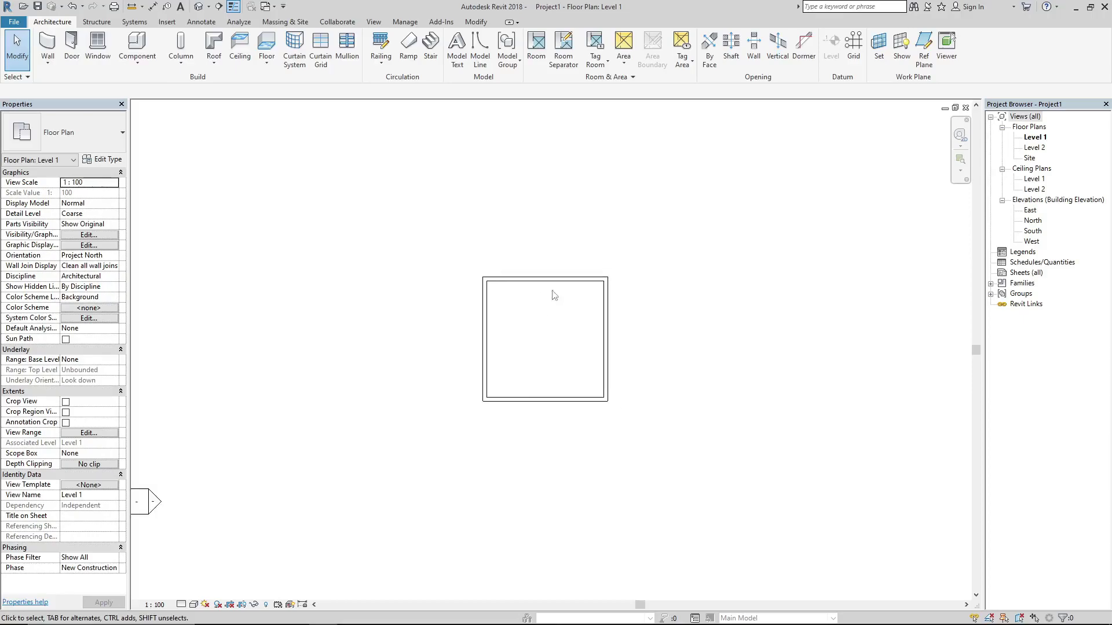
pyautogui.scroll(2, 470, 313)
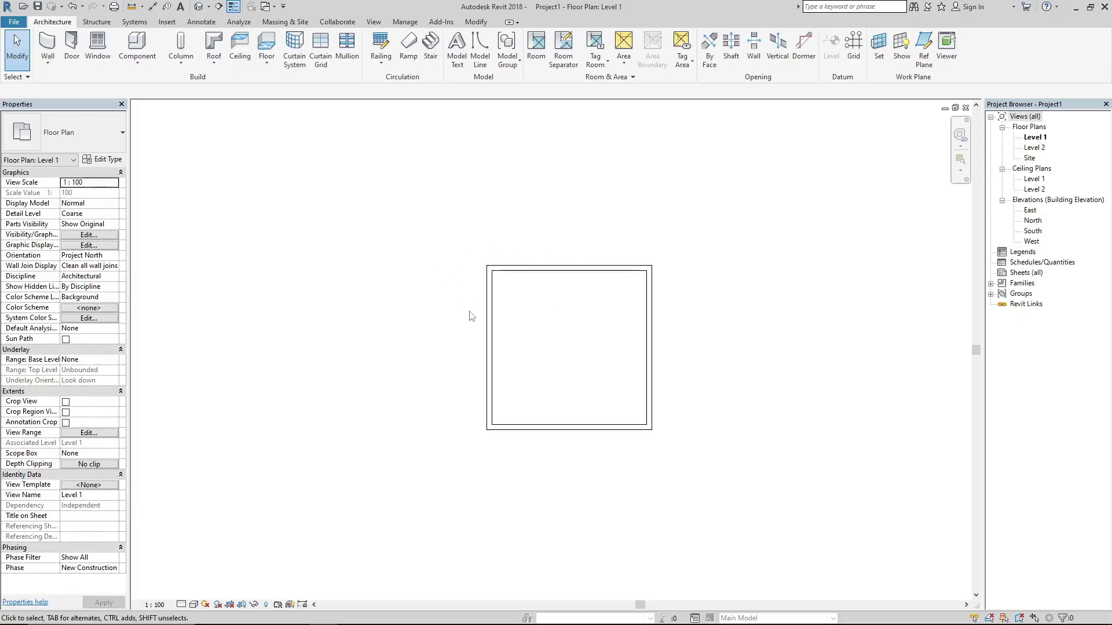
pyautogui.click(546, 269)
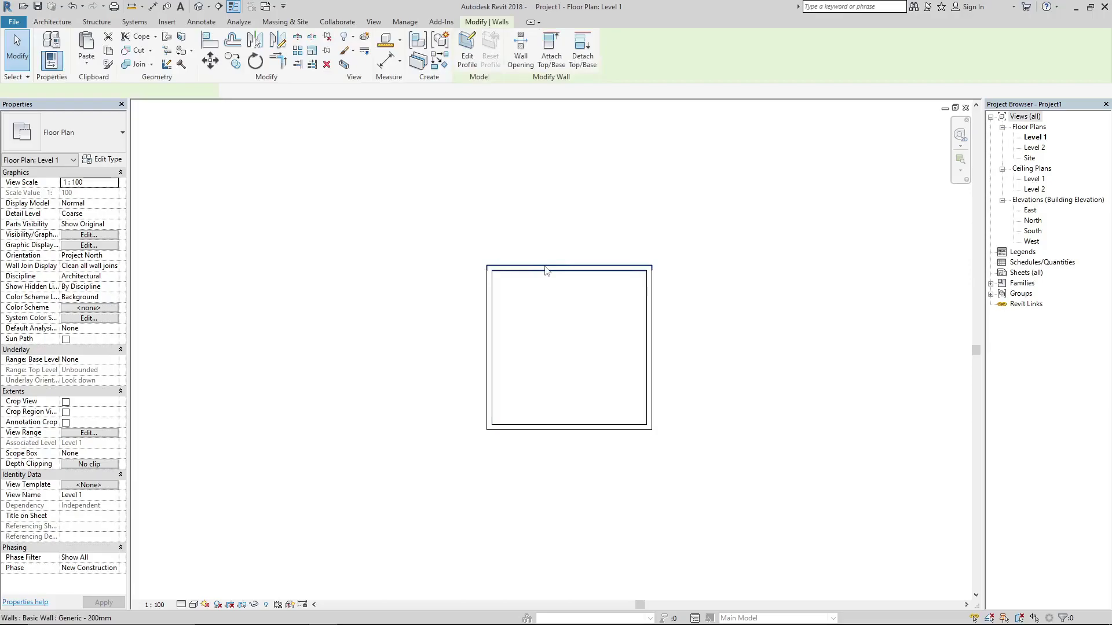
pyautogui.click(92, 244)
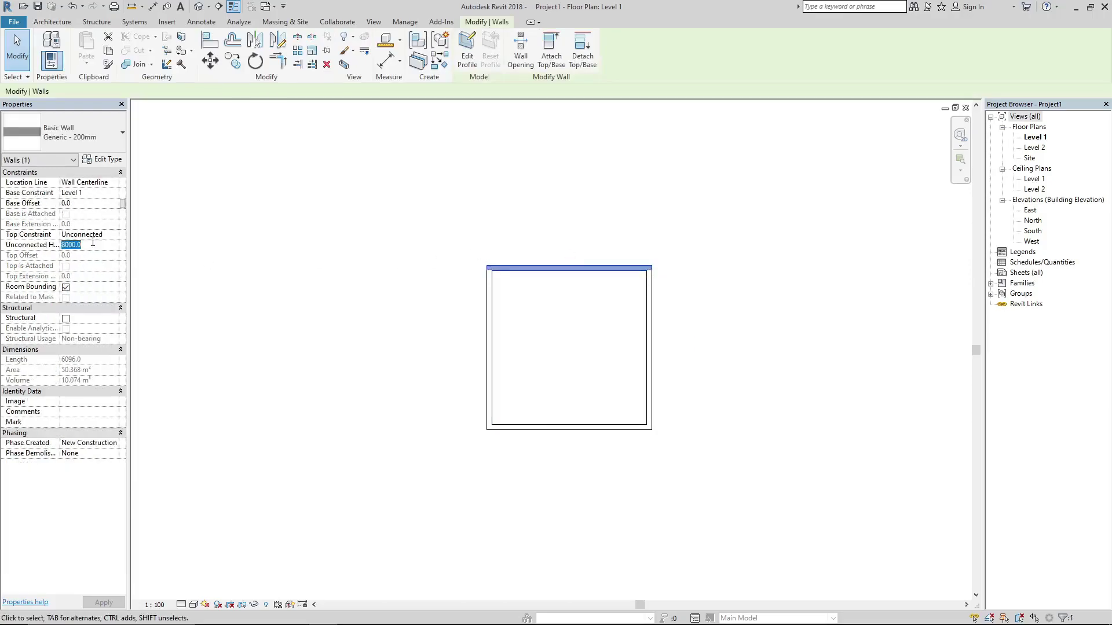
pyautogui.write("20'")
pyautogui.press('Return')
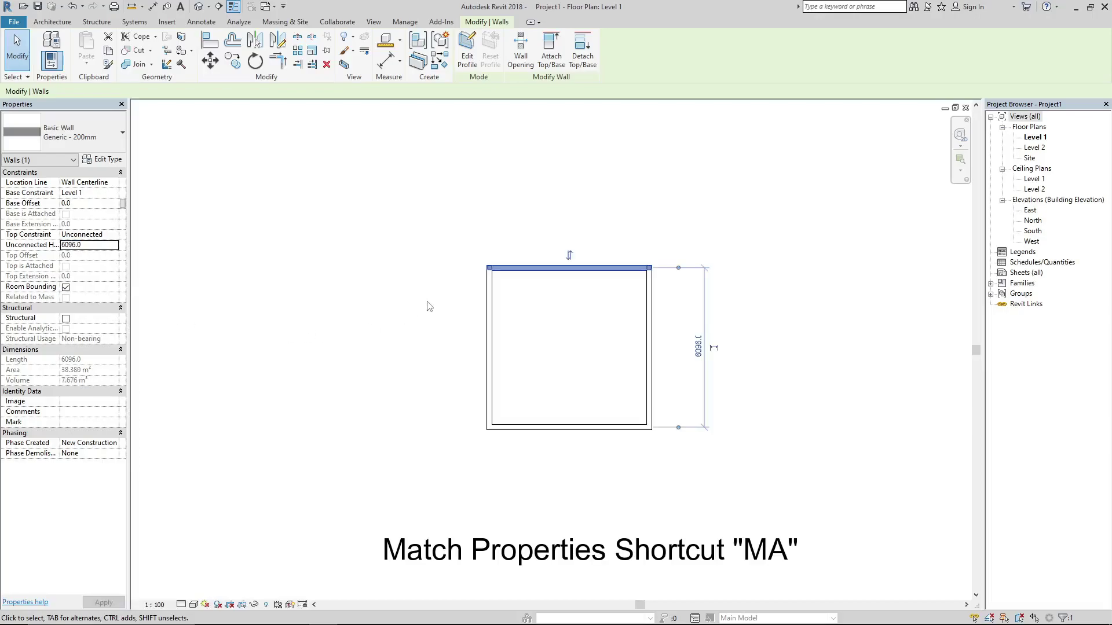
# Match the other three walls to the upper wall's properties with Match Type.
pyautogui.press('m')
pyautogui.press('a')
pyautogui.click(530, 266)
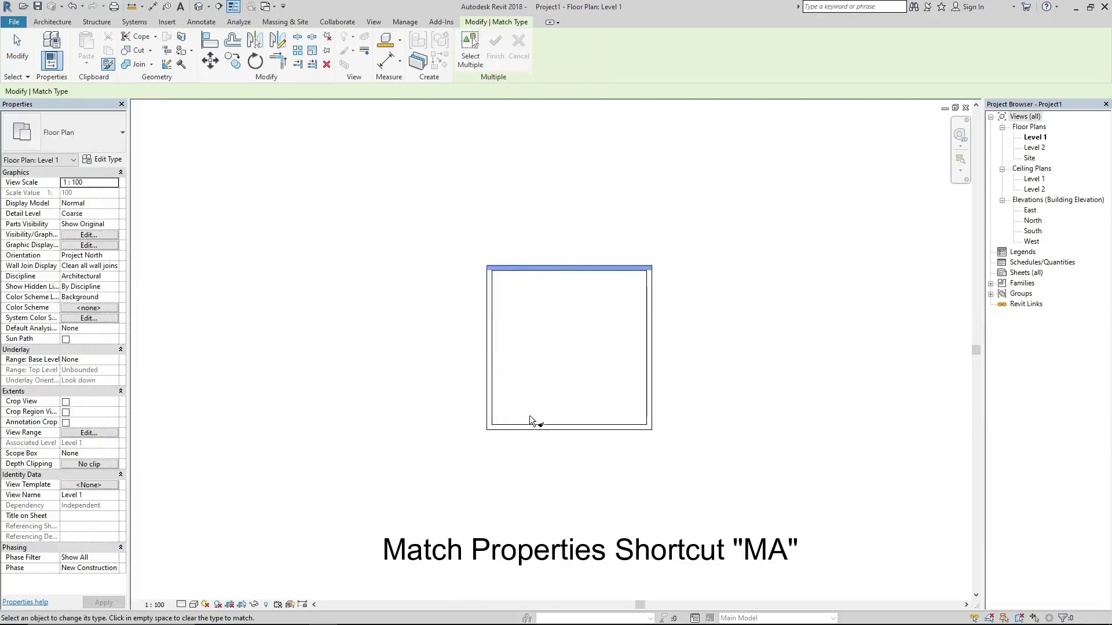
pyautogui.click(148, 181)
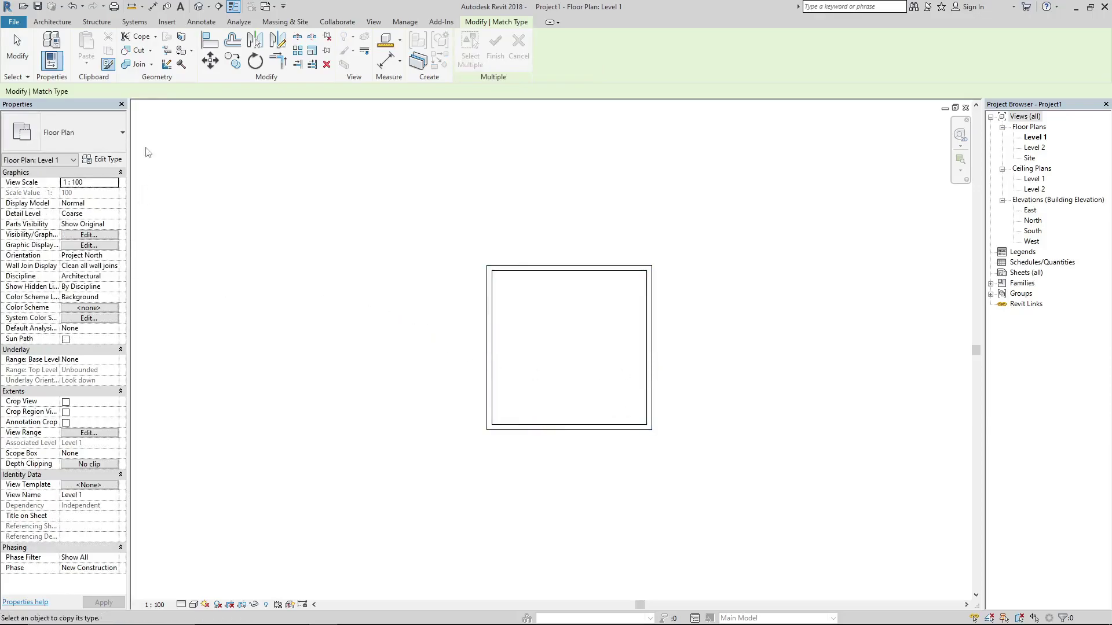
pyautogui.press('Escape')
# Open the default 3D view of the room and set its visual style to Shaded.
pyautogui.click(198, 7)
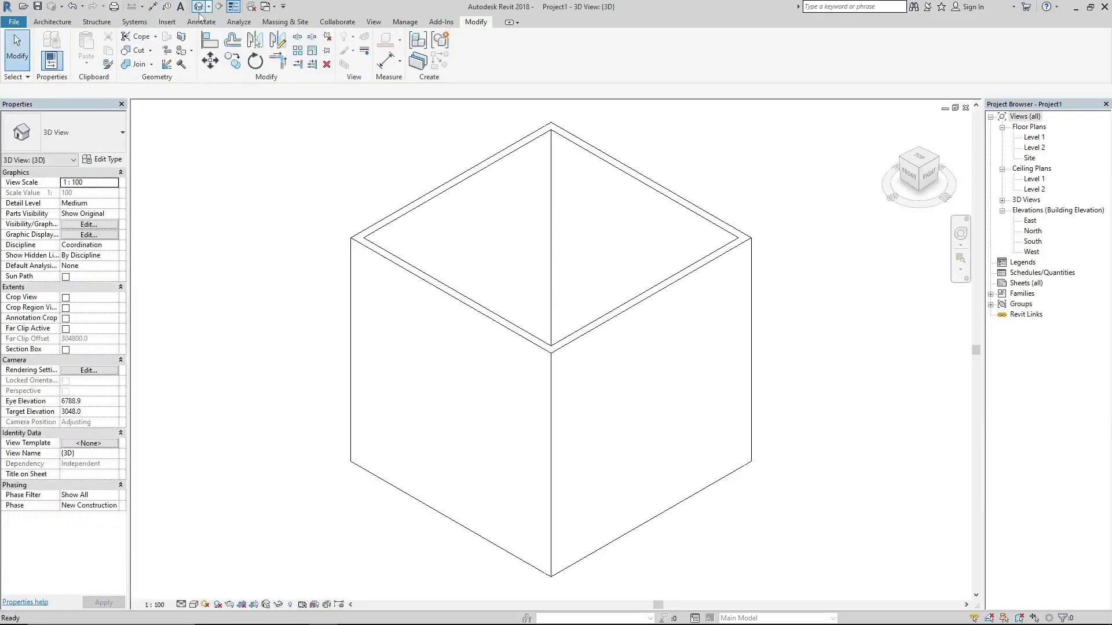
pyautogui.click(194, 605)
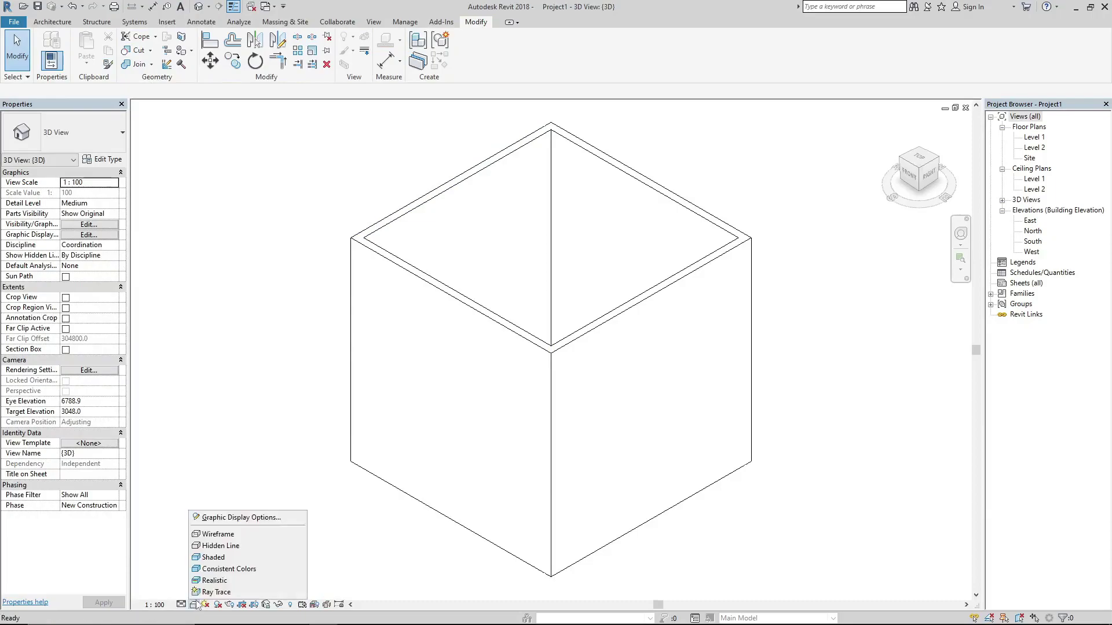
pyautogui.click(208, 557)
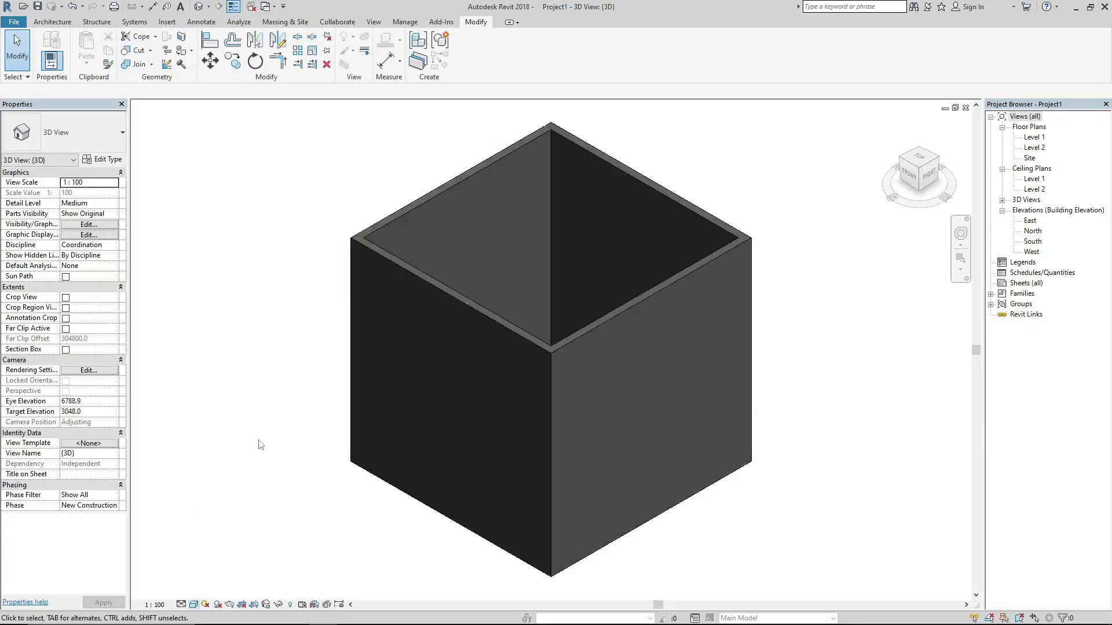
# Return to the Level 1 floor plan and start a door with the M_Single-Flush 0813 x 2134mm type.
pyautogui.click(57, 23)
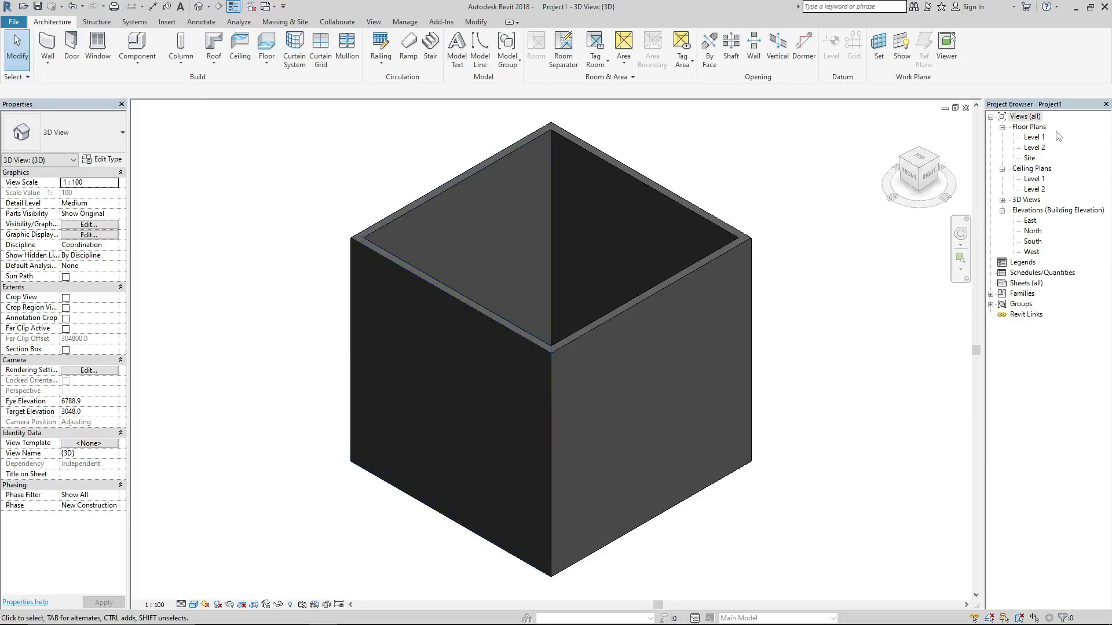
pyautogui.doubleClick(1034, 138)
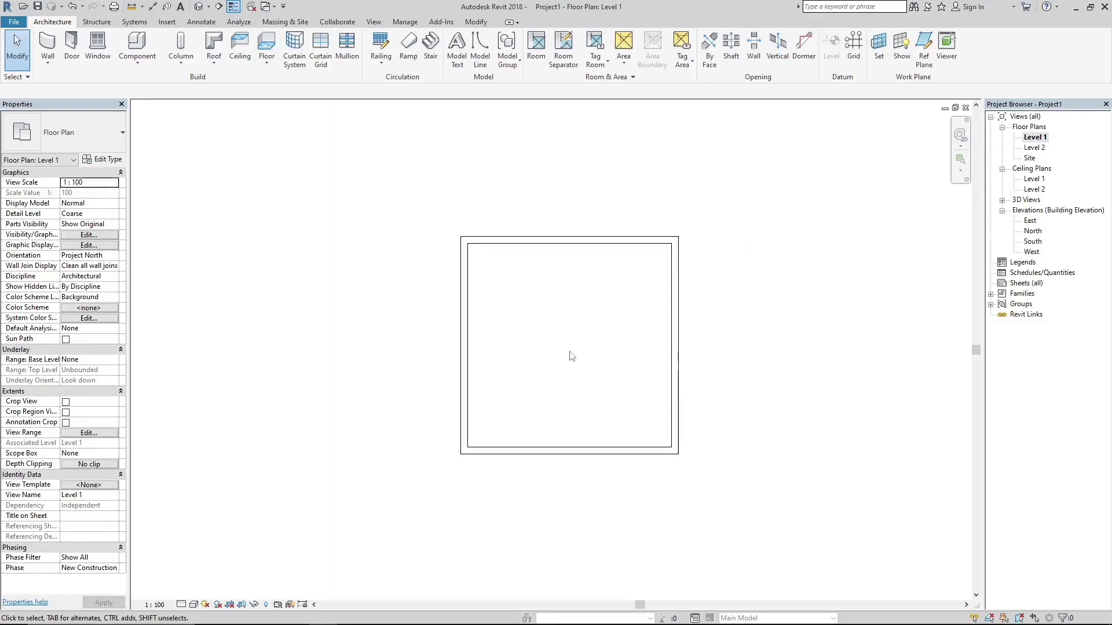
pyautogui.press('d')
pyautogui.press('r')
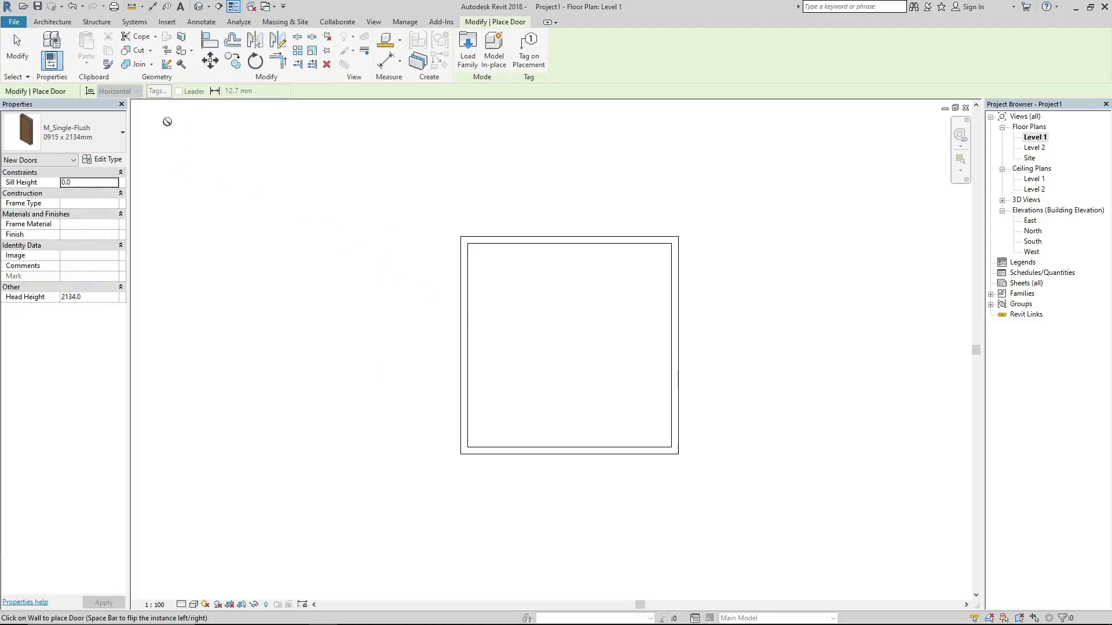
pyautogui.click(71, 136)
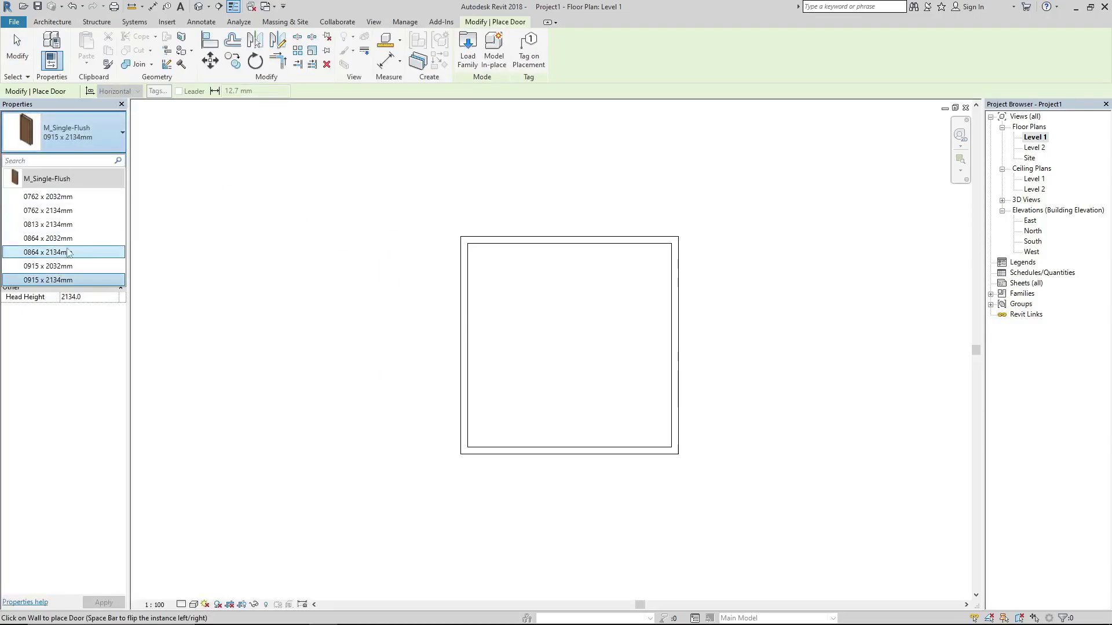
pyautogui.click(64, 225)
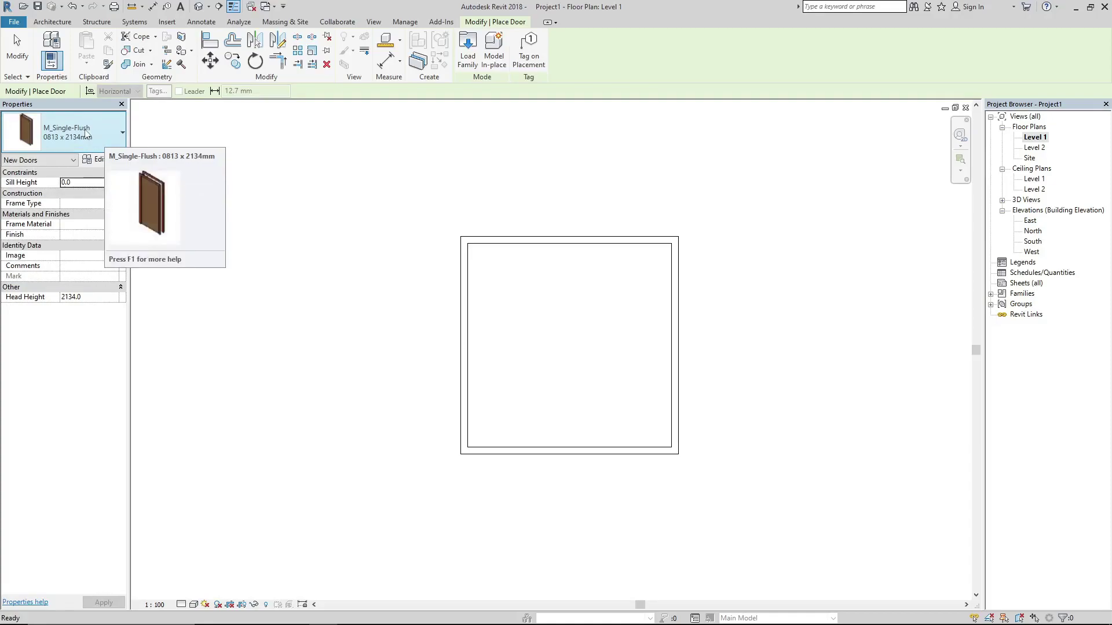
# Duplicate the door type and name the new type CSN-3'x7'.
pyautogui.click(103, 161)
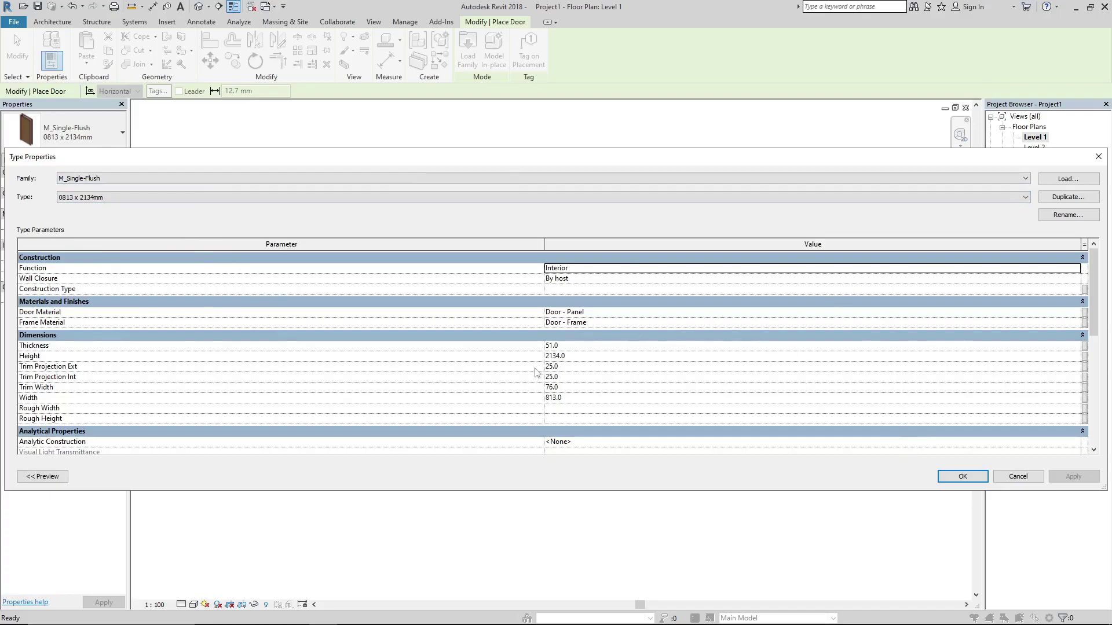
pyautogui.click(1063, 198)
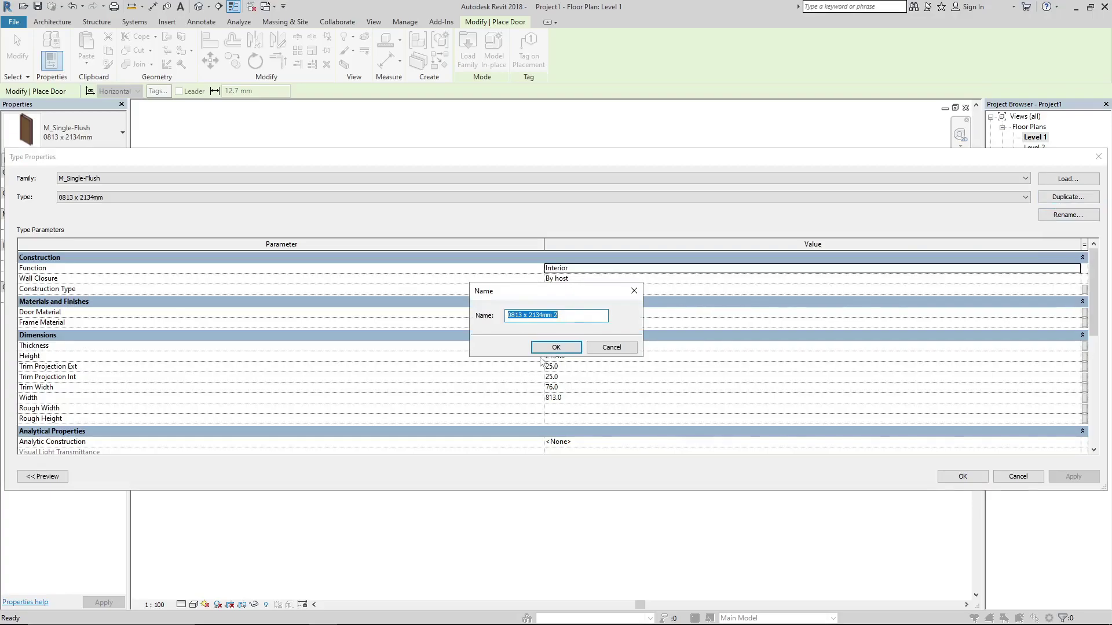
pyautogui.write("CSN-3'x7")
pyautogui.press('Return')
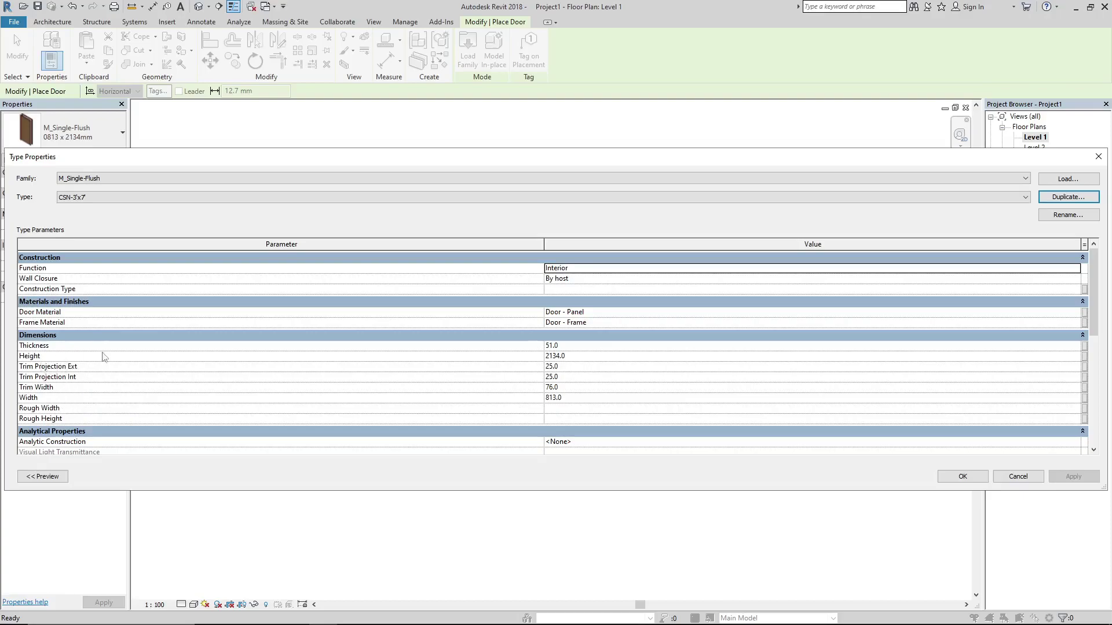
# Set the height of the CSN-3'x7' door type to 7'.
pyautogui.click(572, 359)
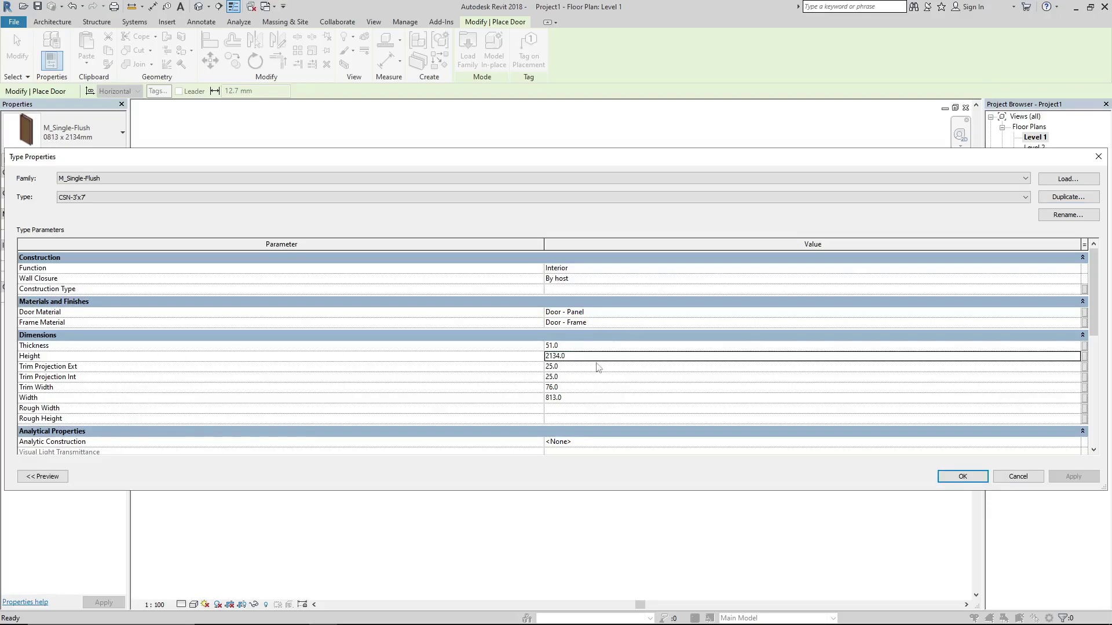
pyautogui.click(571, 358)
pyautogui.write('7')
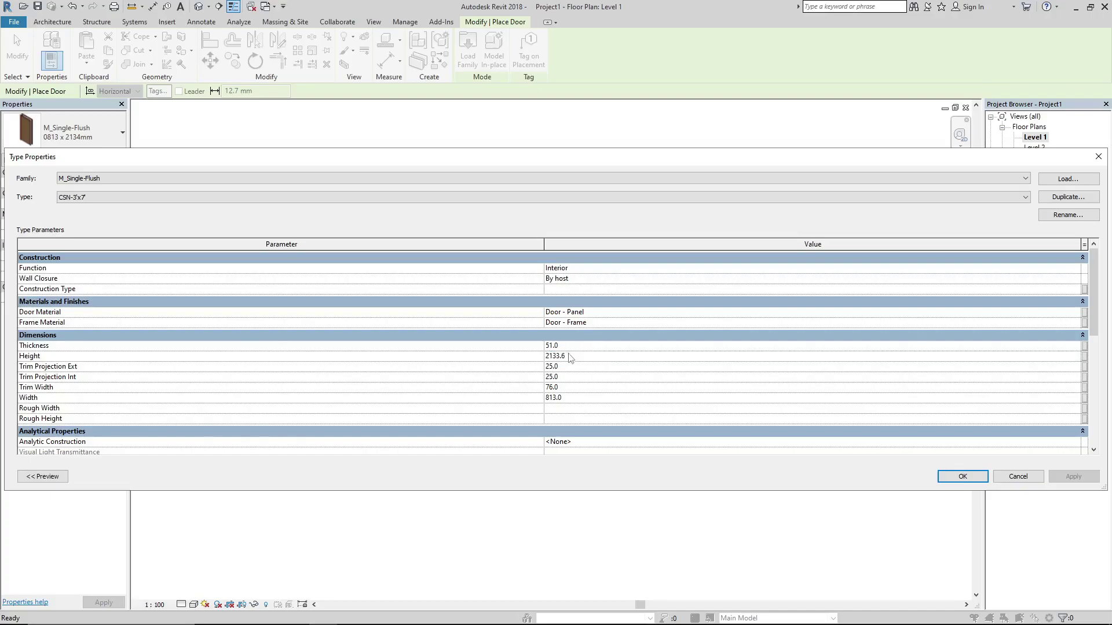
# Set the width of the CSN-3'x7' door type to 3' and accept the type properties.
pyautogui.click(571, 387)
pyautogui.write("3'")
pyautogui.press('Return')
pyautogui.click(963, 476)
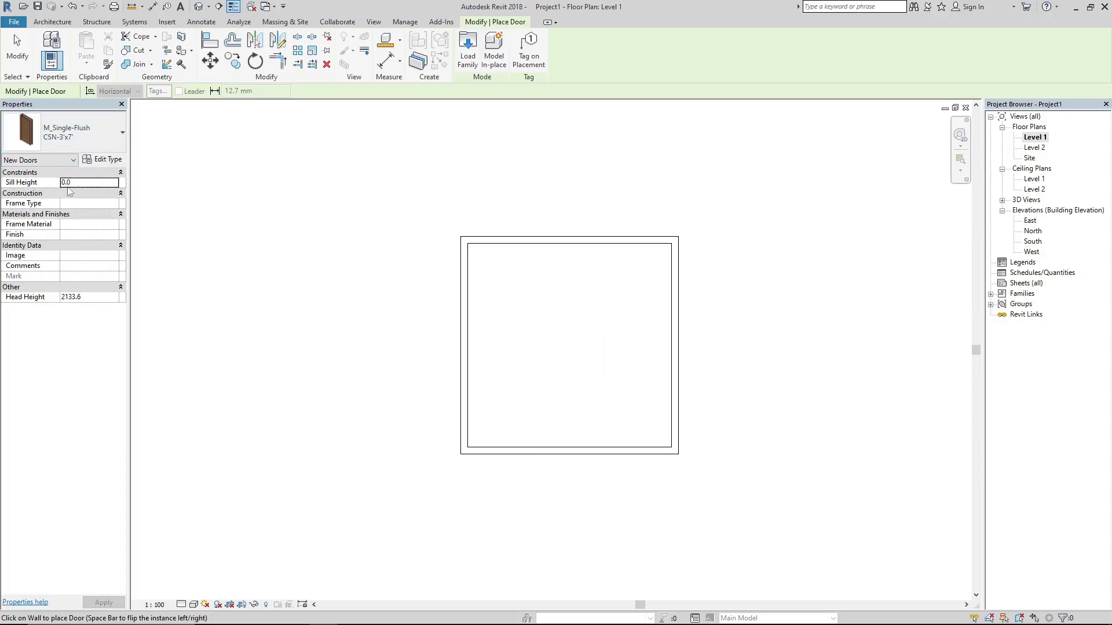
# Place the CSN-3'x7' door in the room's upper wall, 1000 mm from the left wall, and finish placing doors.
pyautogui.scroll(3, 462, 238)
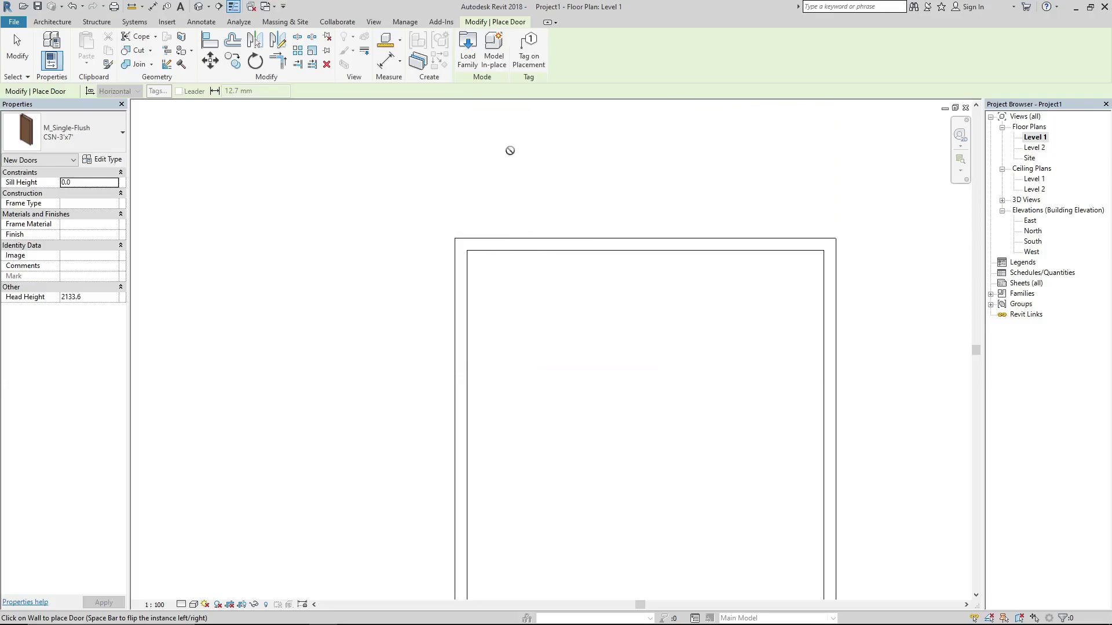
pyautogui.click(523, 234)
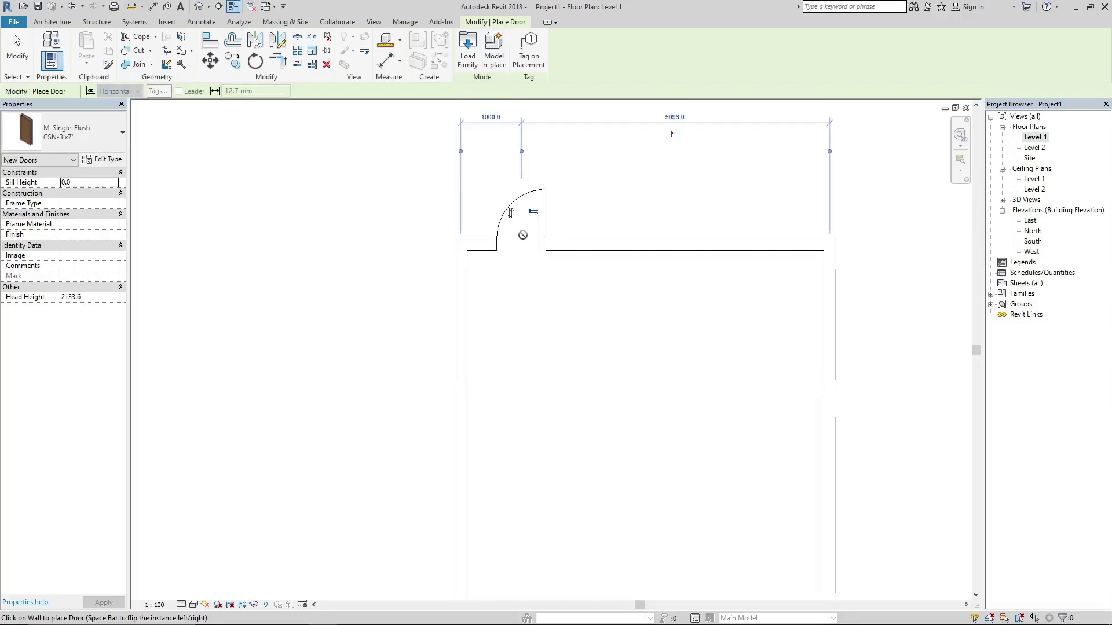
pyautogui.press('Escape')
pyautogui.press('Escape')
# Try flipping the door's hinge side and opening direction, cycling it back to opening outward.
pyautogui.click(519, 200)
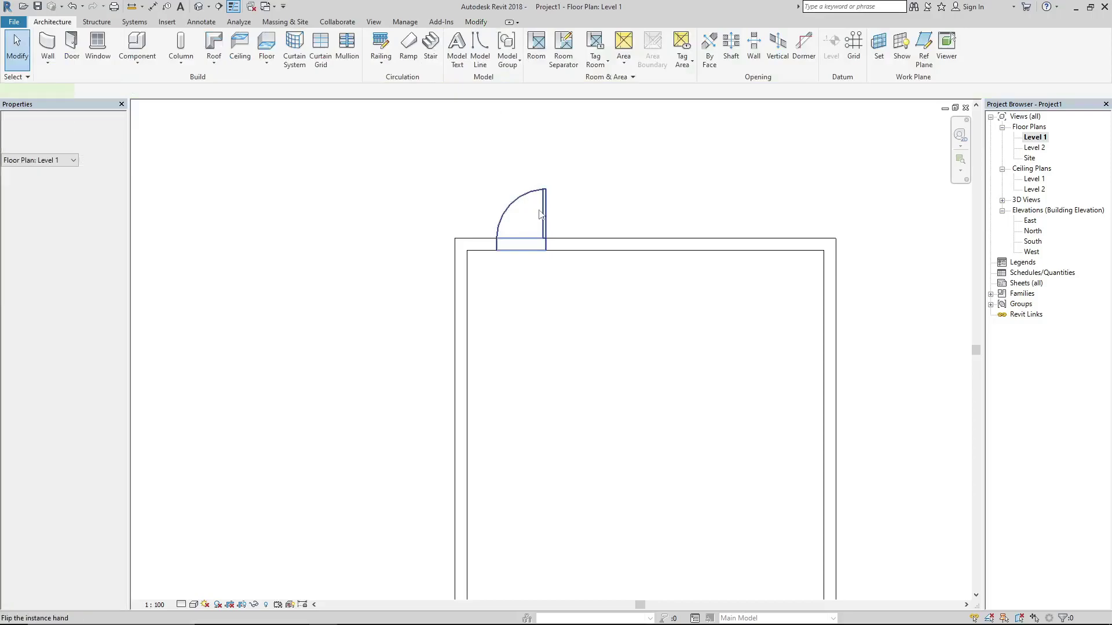
pyautogui.scroll(2, 517, 197)
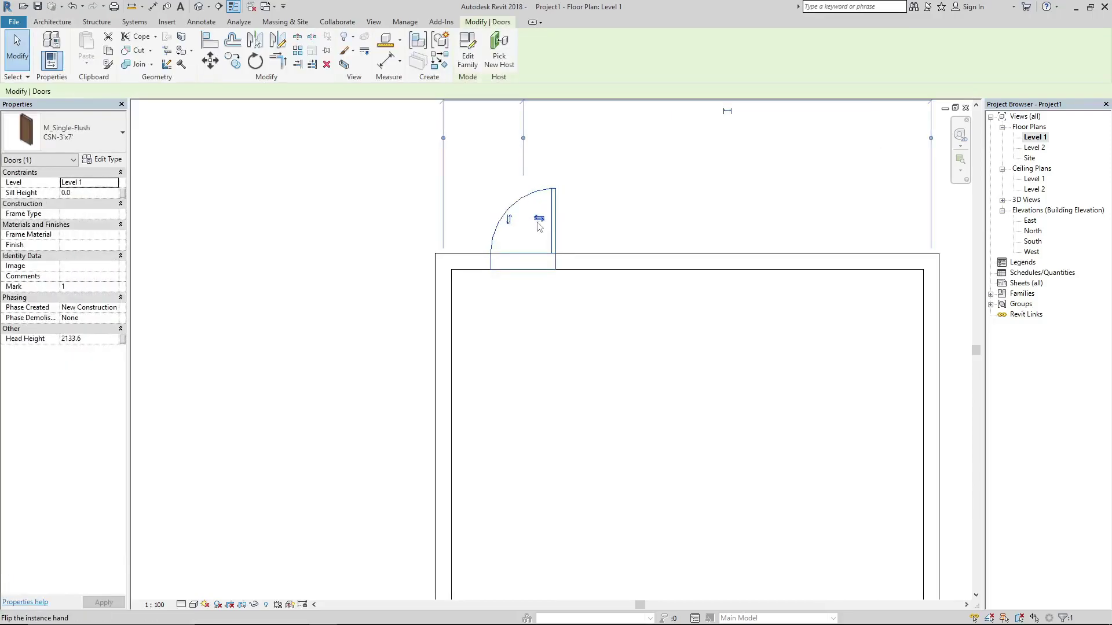
pyautogui.click(538, 220)
pyautogui.click(537, 220)
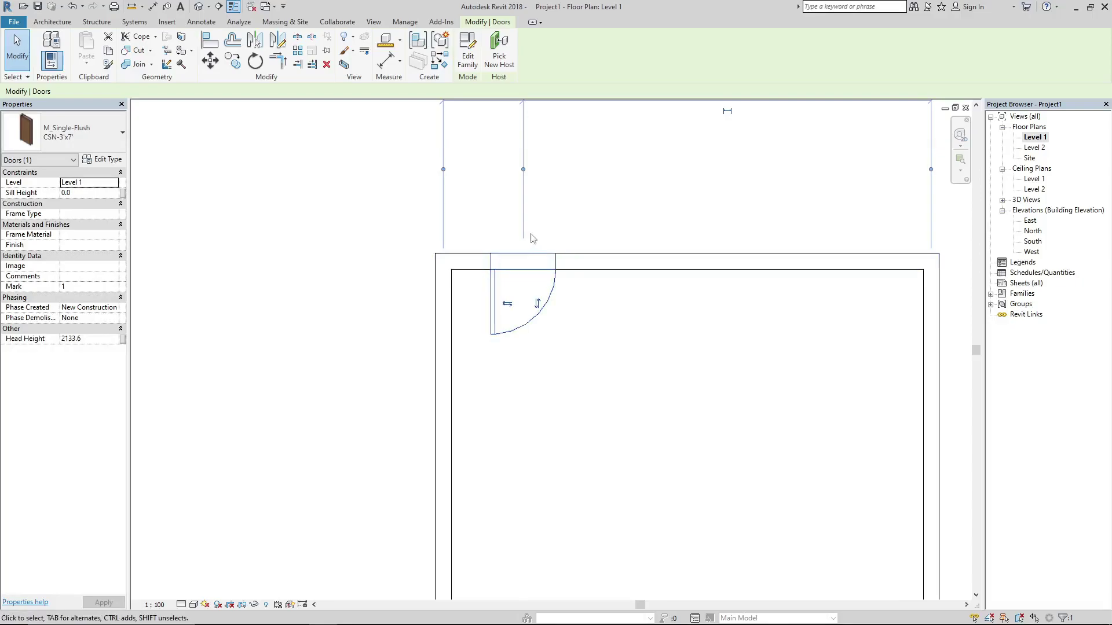
pyautogui.press('space')
pyautogui.press('space')
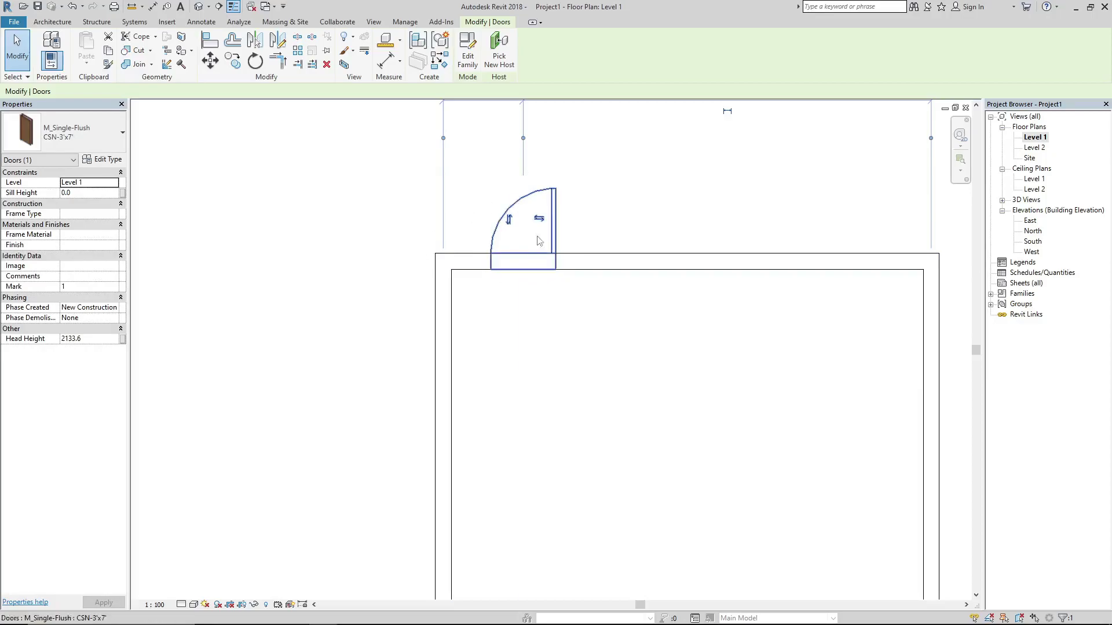
# Start a window and duplicate the M_Fixed 0610 x 1220mm type as CSN-5'x7'.
pyautogui.click(51, 23)
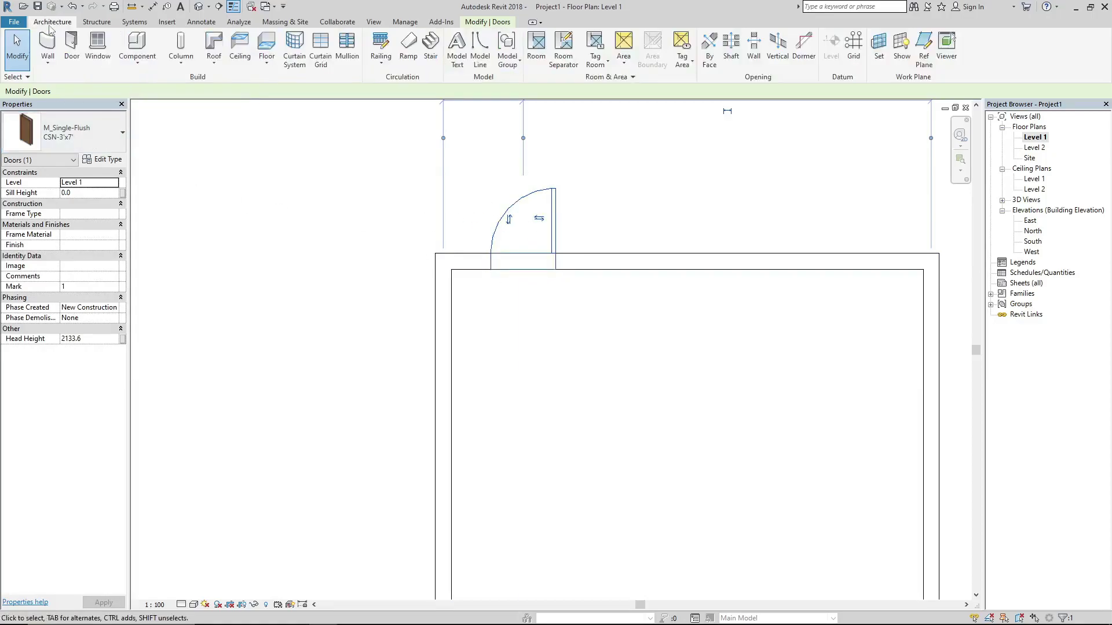
pyautogui.click(94, 46)
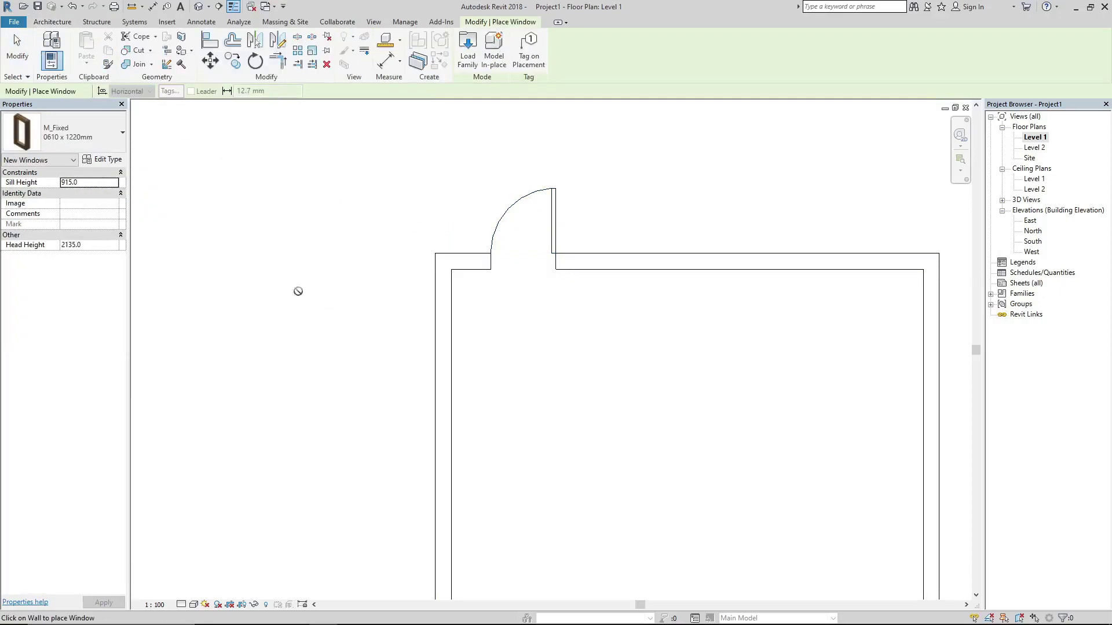
pyautogui.click(106, 133)
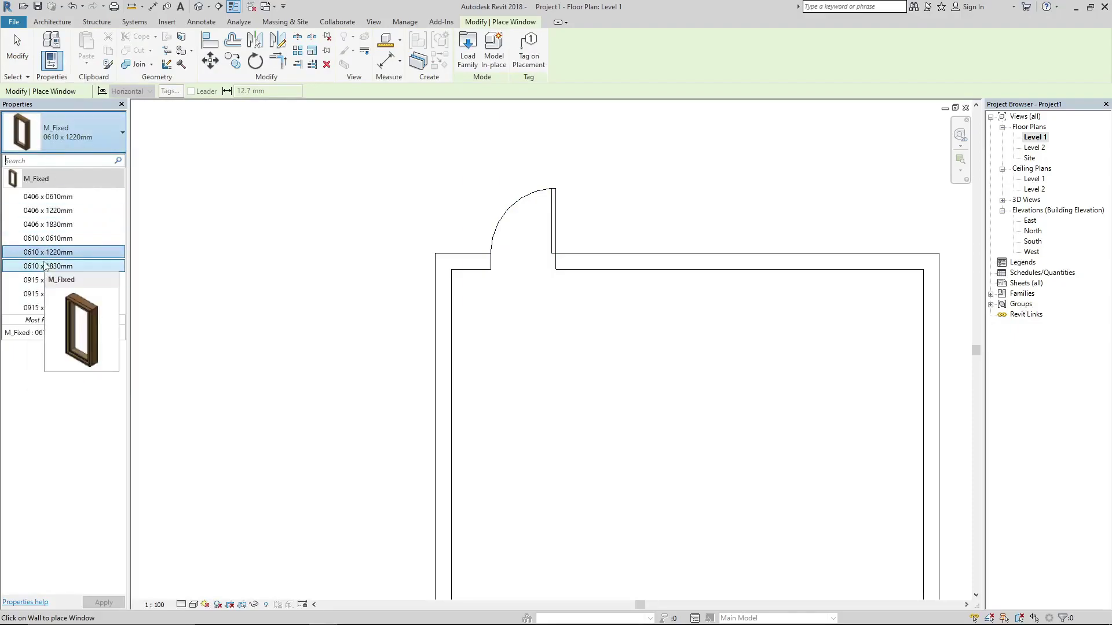
pyautogui.press('Escape')
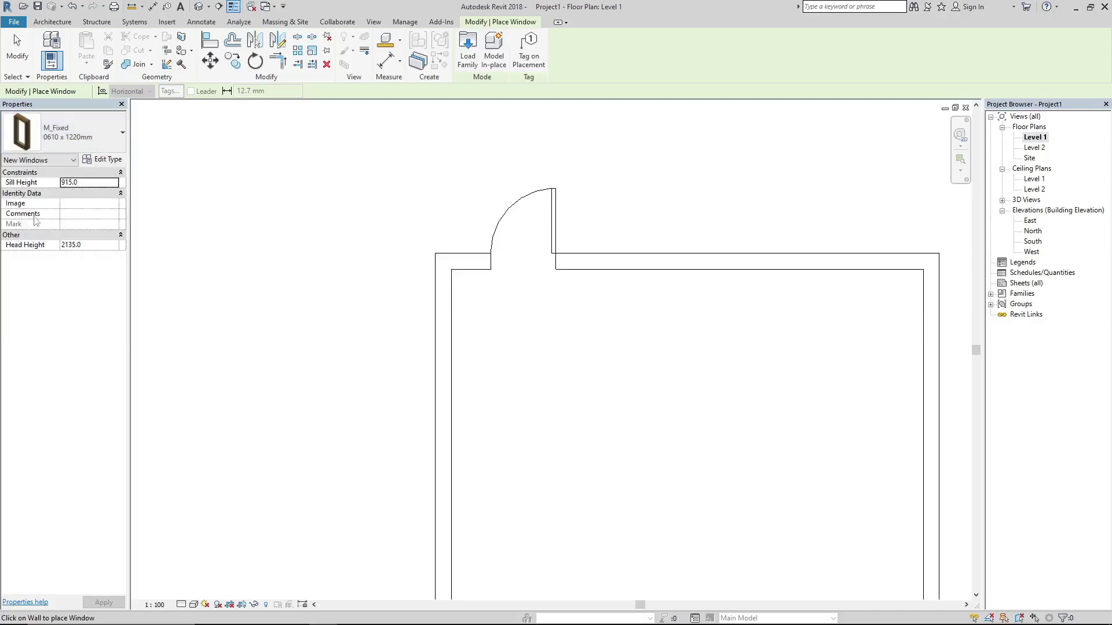
pyautogui.click(102, 160)
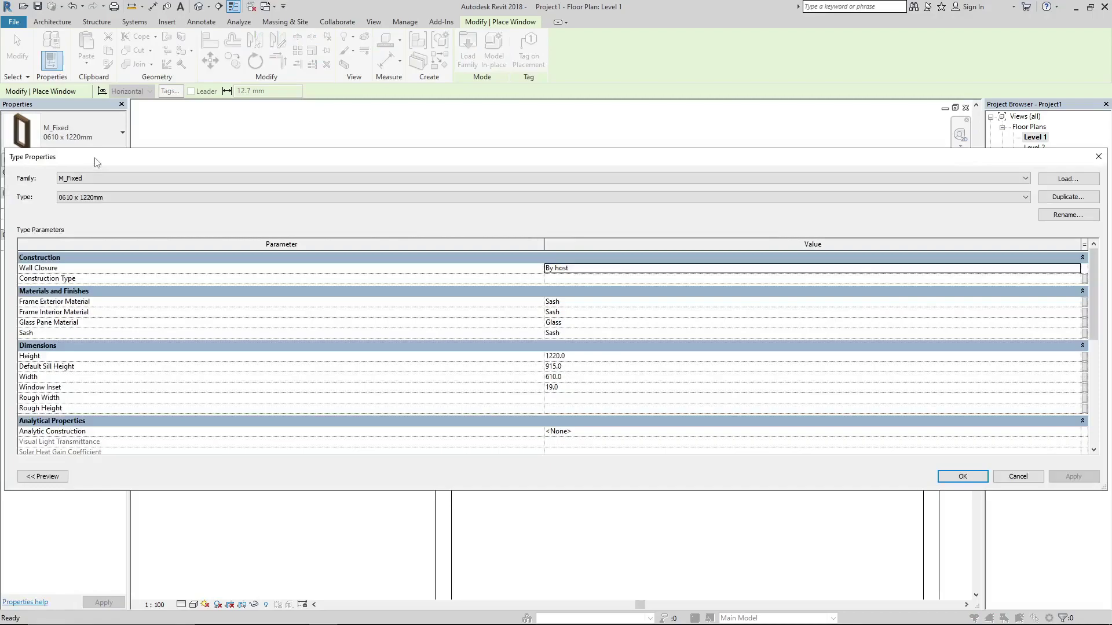
pyautogui.click(1067, 197)
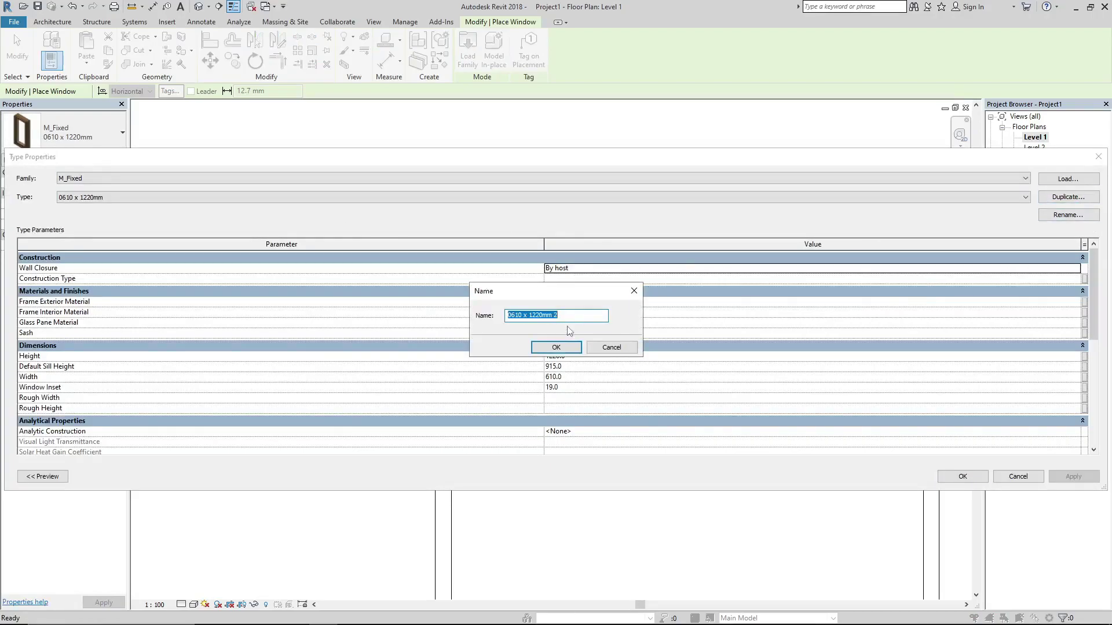
pyautogui.write('CS')
pyautogui.write("'x7")
pyautogui.press('Return')
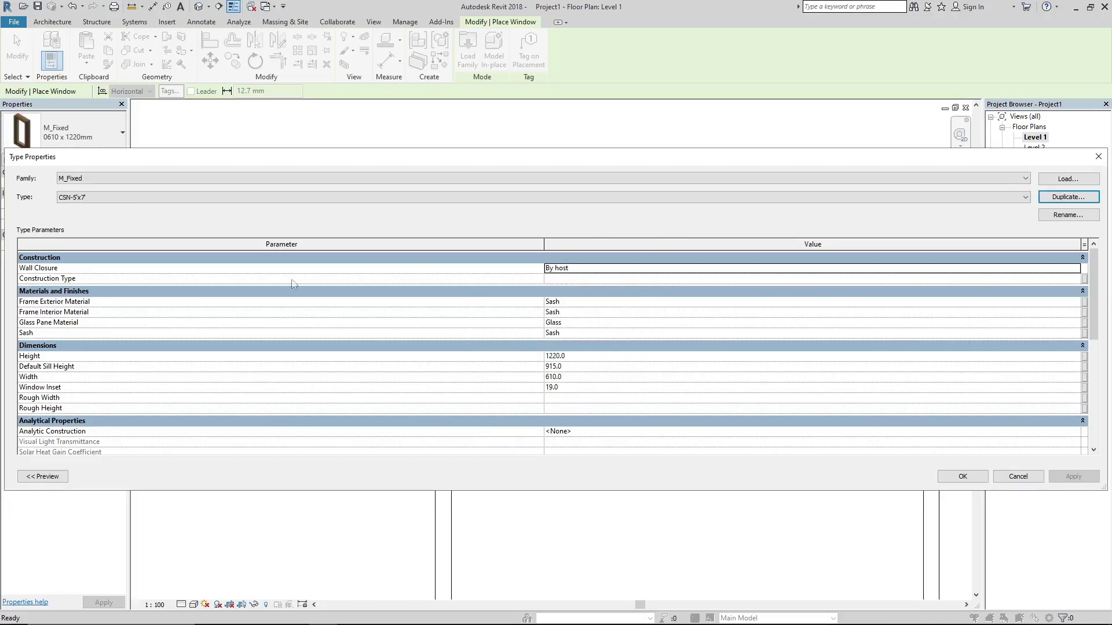
# Set the CSN-5'x7' window type's height to 7' and width to 5', and accept the type properties.
pyautogui.click(573, 355)
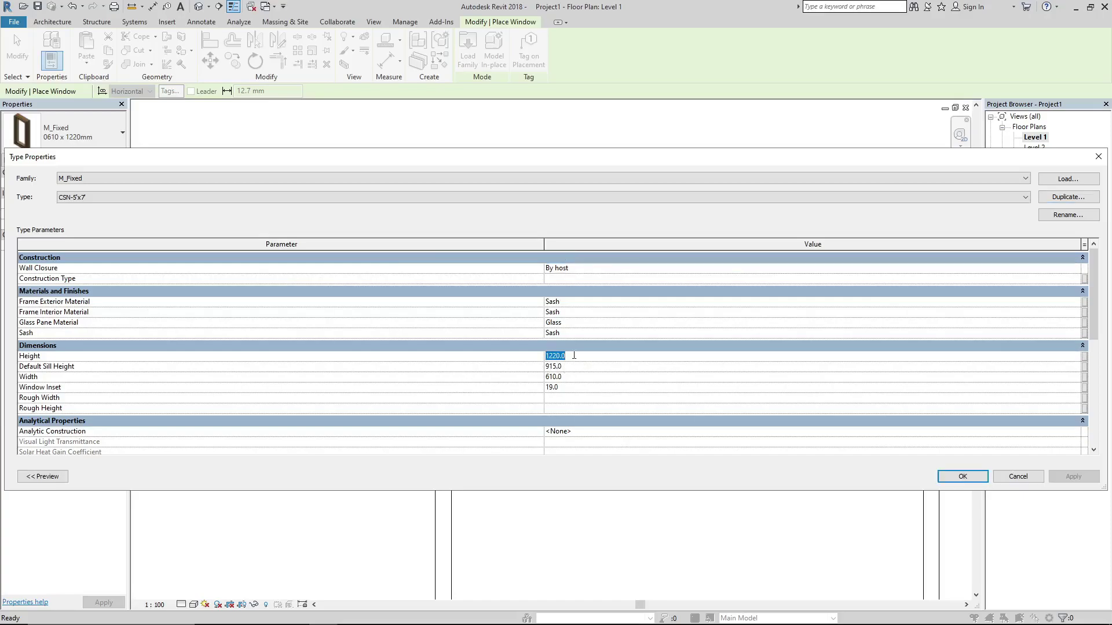
pyautogui.write("7'")
pyautogui.press('Return')
pyautogui.click(571, 377)
pyautogui.write("5'")
pyautogui.press('Return')
pyautogui.click(963, 477)
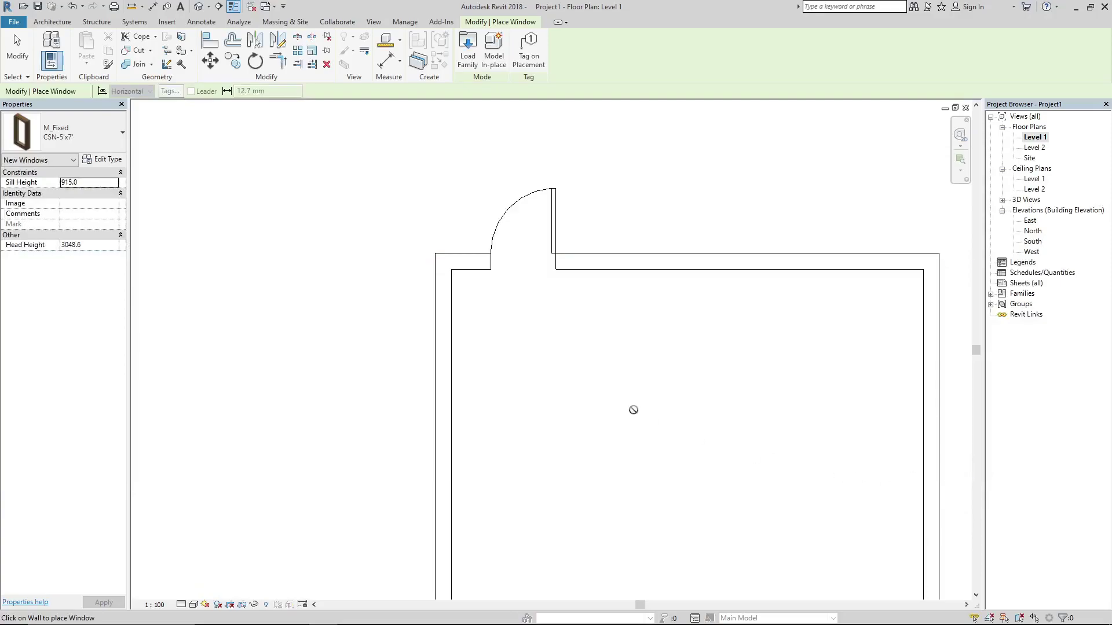
# Place the CSN-5'x7' window in the upper wall, 2300 mm from the door, and finish placing windows.
pyautogui.click(707, 259)
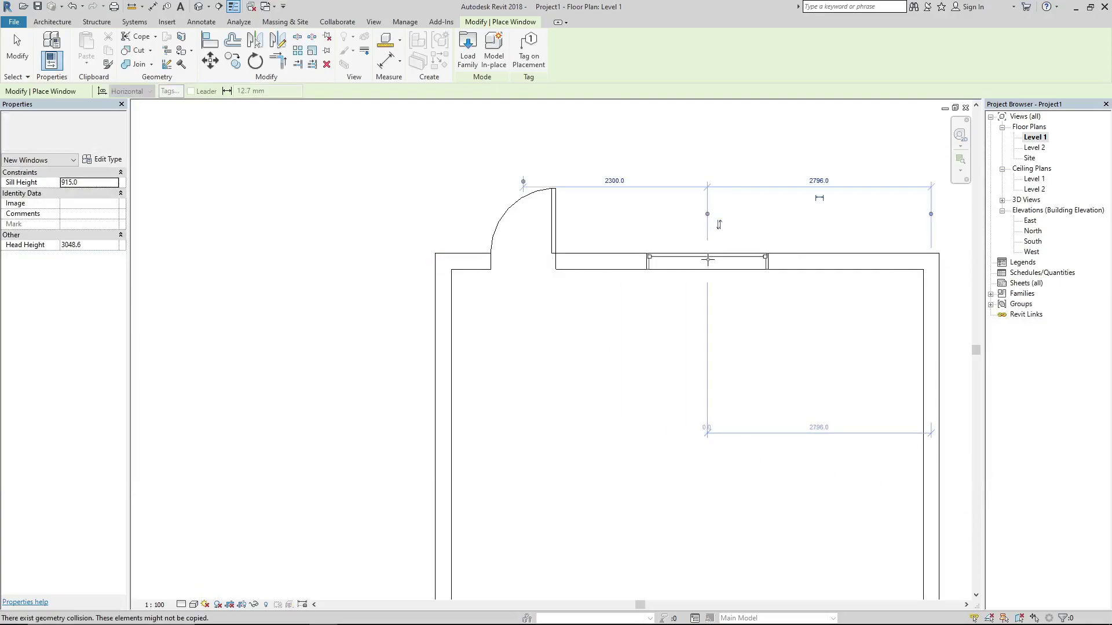
pyautogui.press('Escape')
pyautogui.press('Escape')
# Open the default 3D view and turn the model to face the wall with the door and window.
pyautogui.click(199, 7)
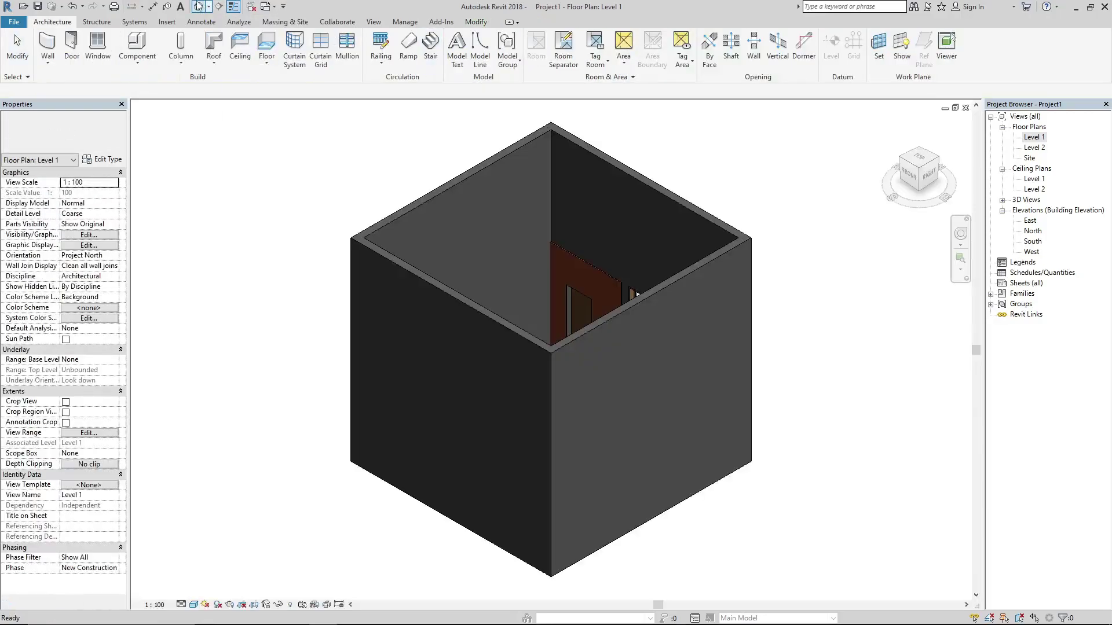
pyautogui.keyDown('shift'); pyautogui.moveTo(318, 259); pyautogui.dragTo(614, 447, button='middle'); pyautogui.keyUp('shift')
pyautogui.scroll(4, 607, 448)
pyautogui.click(632, 416)
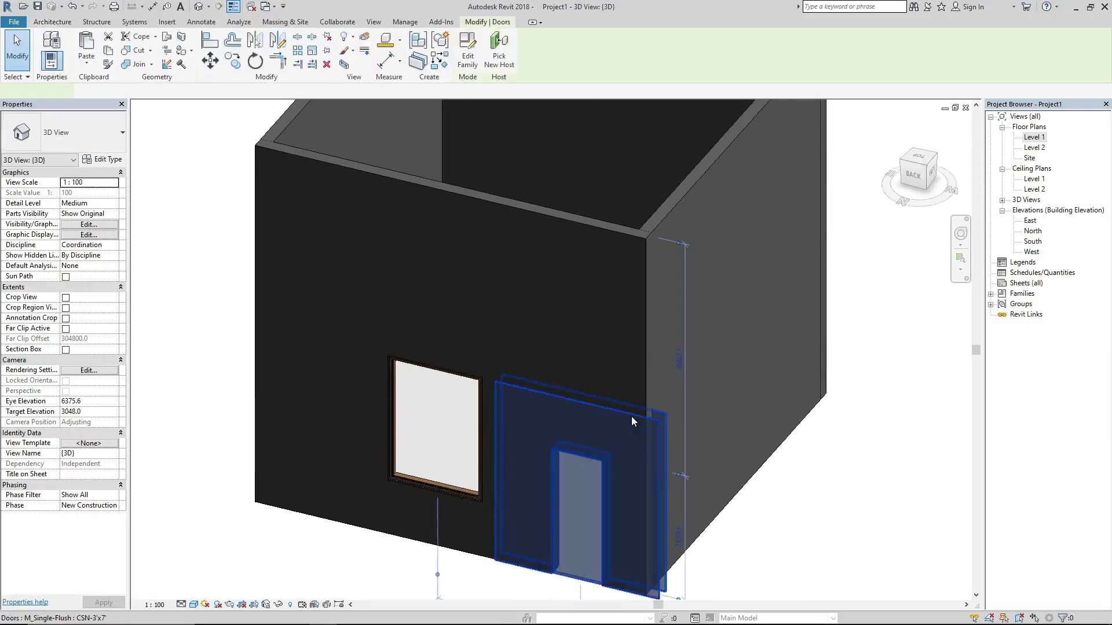
# Move the window up and away from the door, to a 1200 mm sill height and about 3700 mm from the door.
pyautogui.click(401, 392)
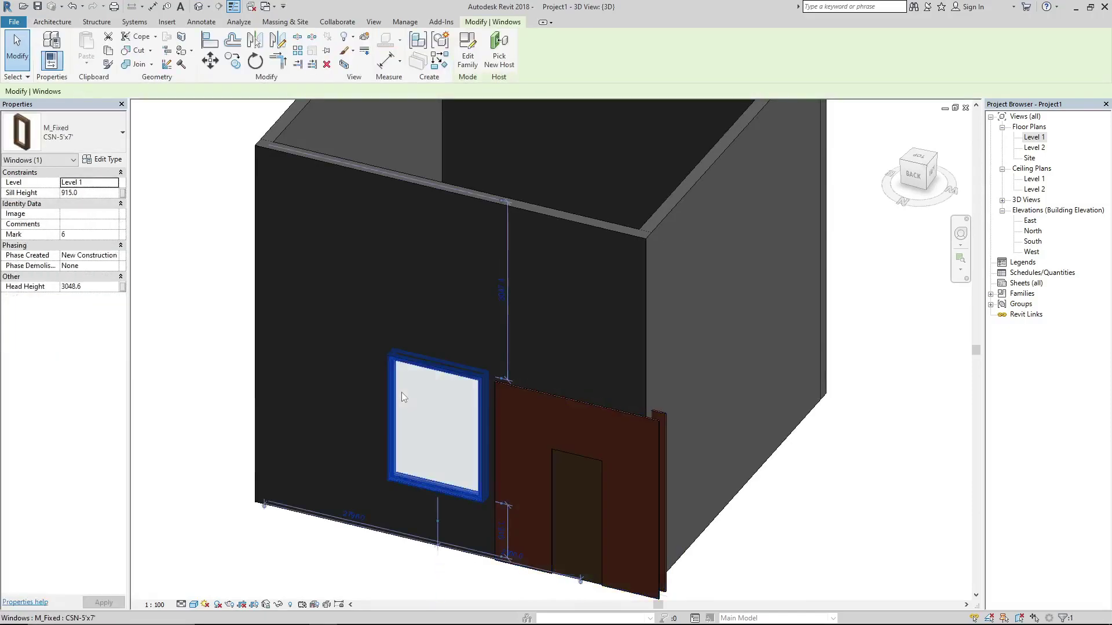
pyautogui.press('Escape')
pyautogui.keyDown('ctrl'); pyautogui.click(362, 383); pyautogui.keyUp('ctrl')
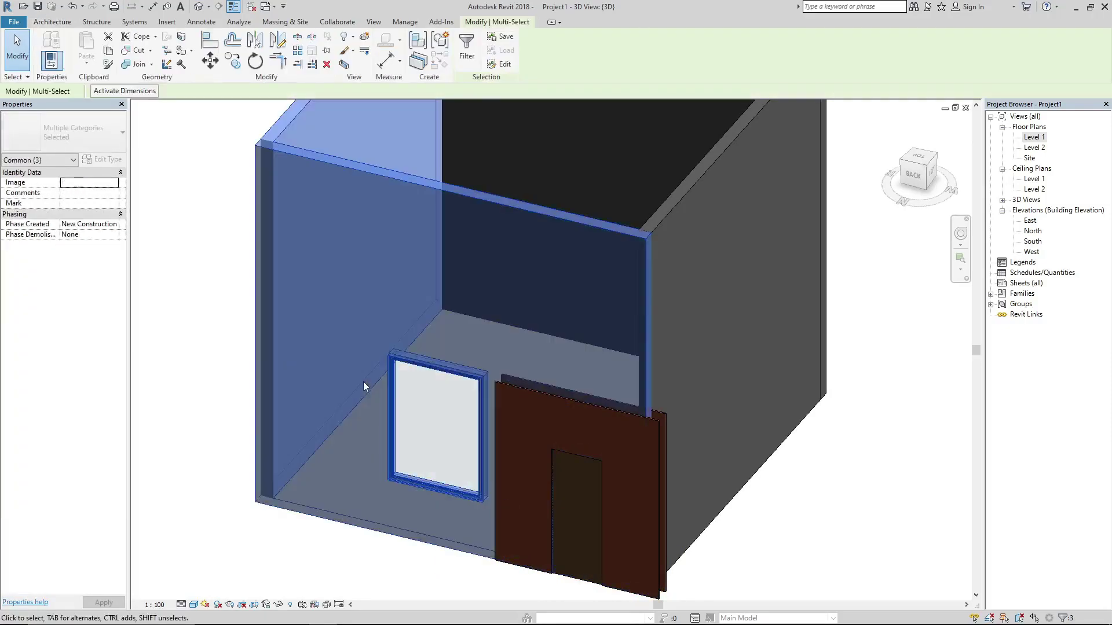
pyautogui.keyDown('ctrl'); pyautogui.click(409, 369); pyautogui.keyUp('ctrl')
pyautogui.click(410, 369)
pyautogui.moveTo(409, 370); pyautogui.dragTo(319, 334)
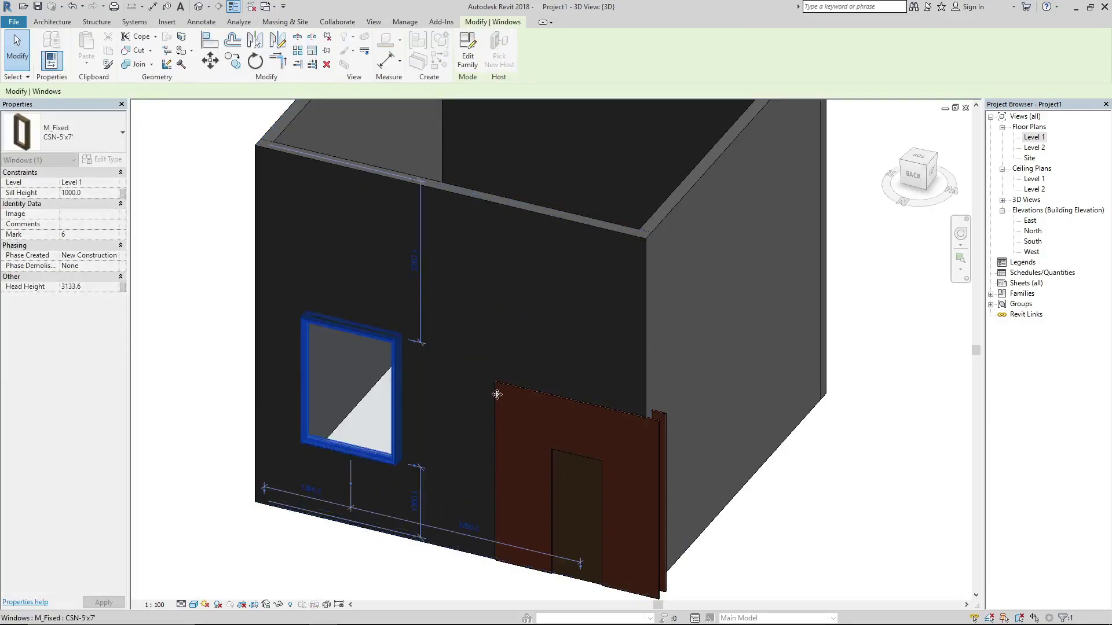
# Move the door along the wall toward the window, to about 2700 mm from it, and deselect it.
pyautogui.click(561, 398)
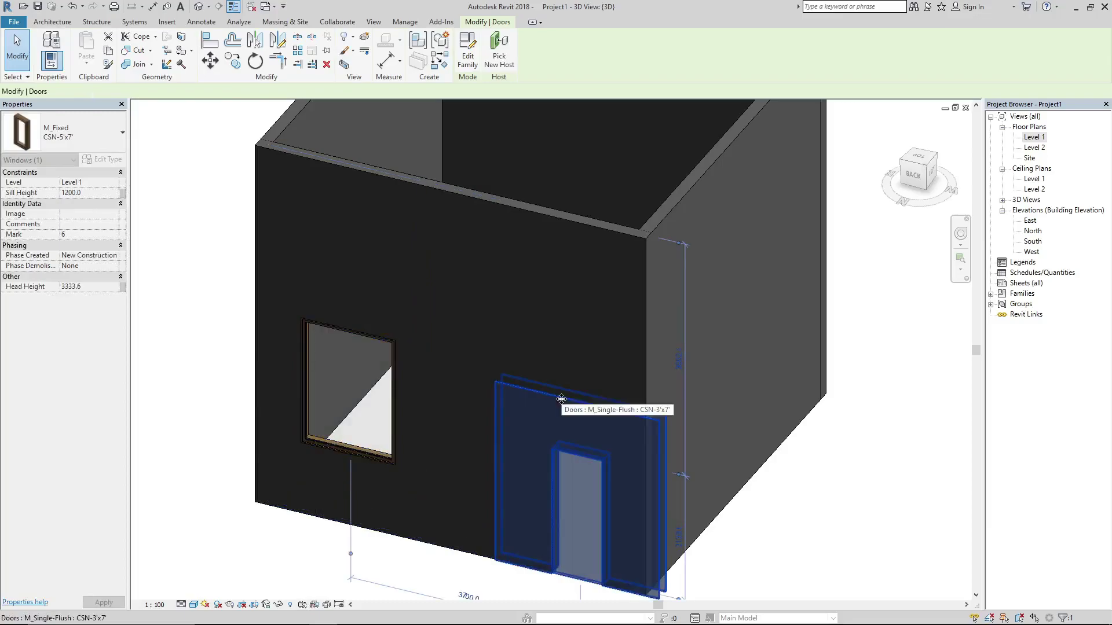
pyautogui.press('Escape')
pyautogui.click(563, 452)
pyautogui.moveTo(564, 453); pyautogui.dragTo(502, 414)
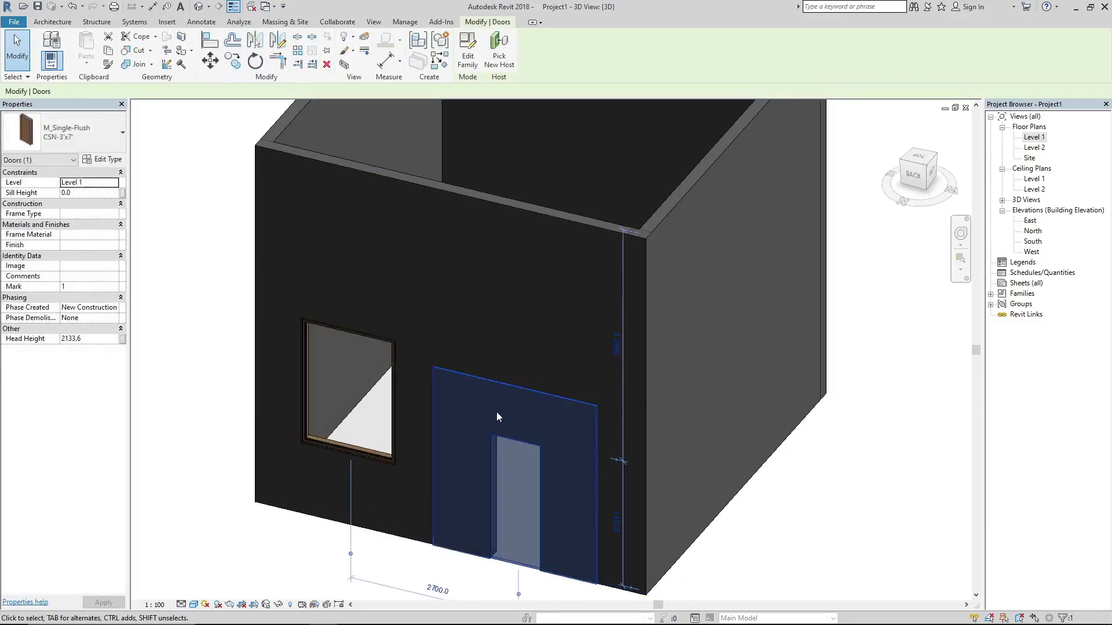
pyautogui.scroll(-1, 496, 411)
pyautogui.click(411, 539)
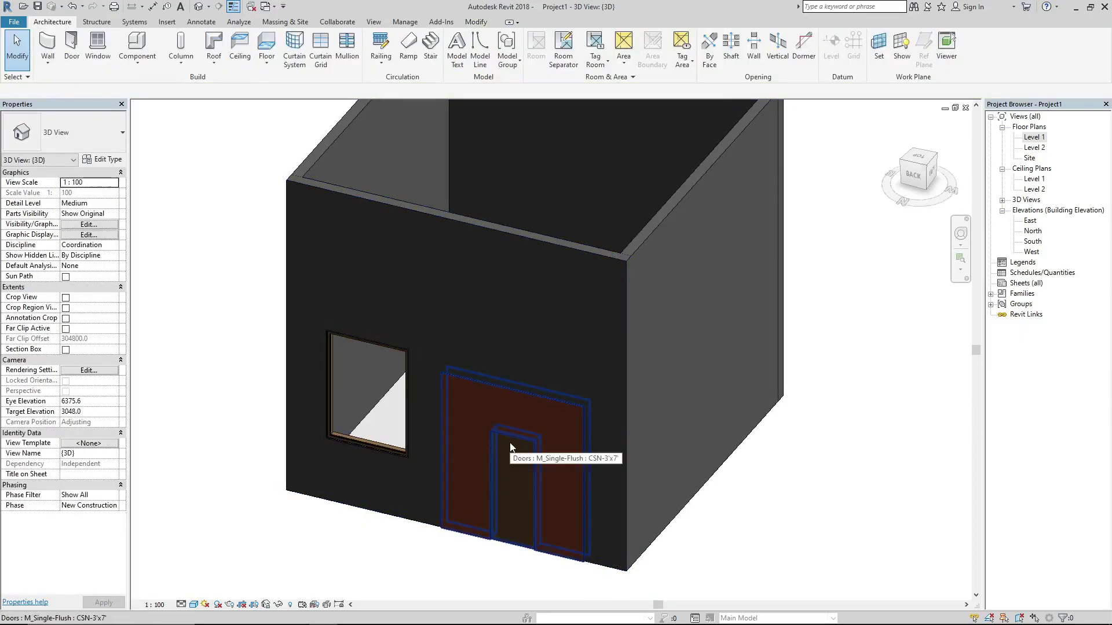
# Set the door's sill height to 4" (101.6 mm) on Level 1 and check the raised bottom edge up close.
pyautogui.scroll(-1, 510, 443)
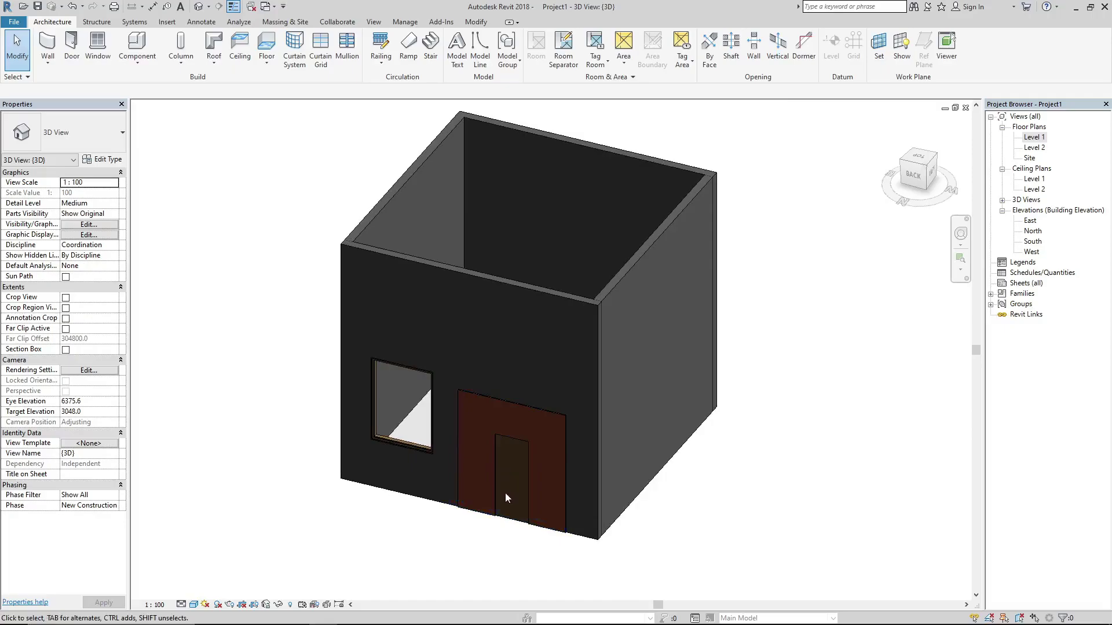
pyautogui.scroll(2, 505, 492)
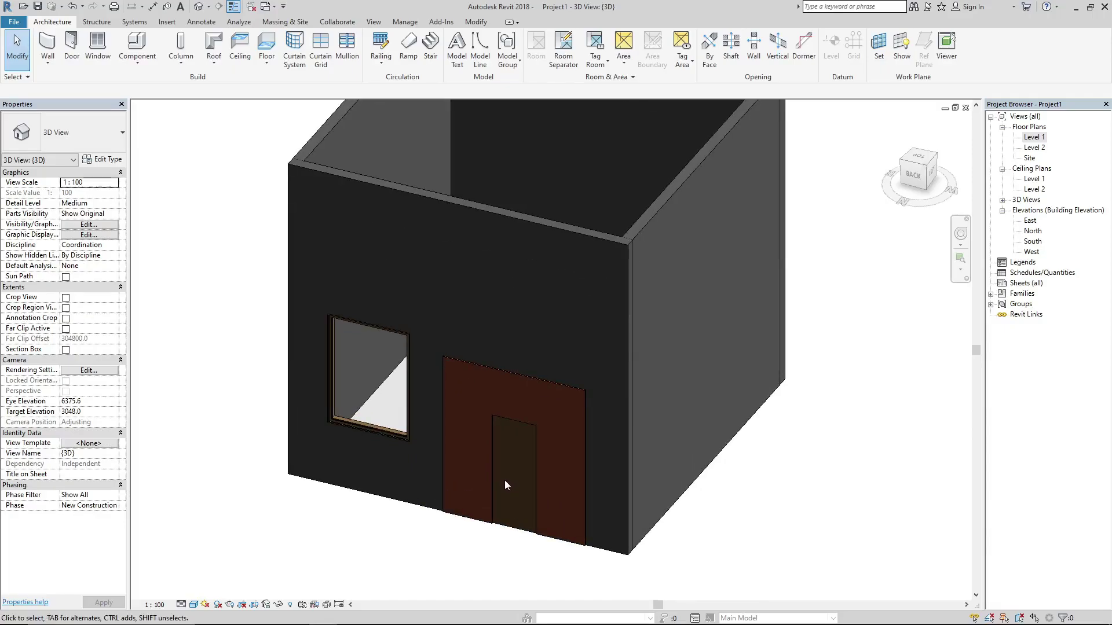
pyautogui.scroll(1, 492, 494)
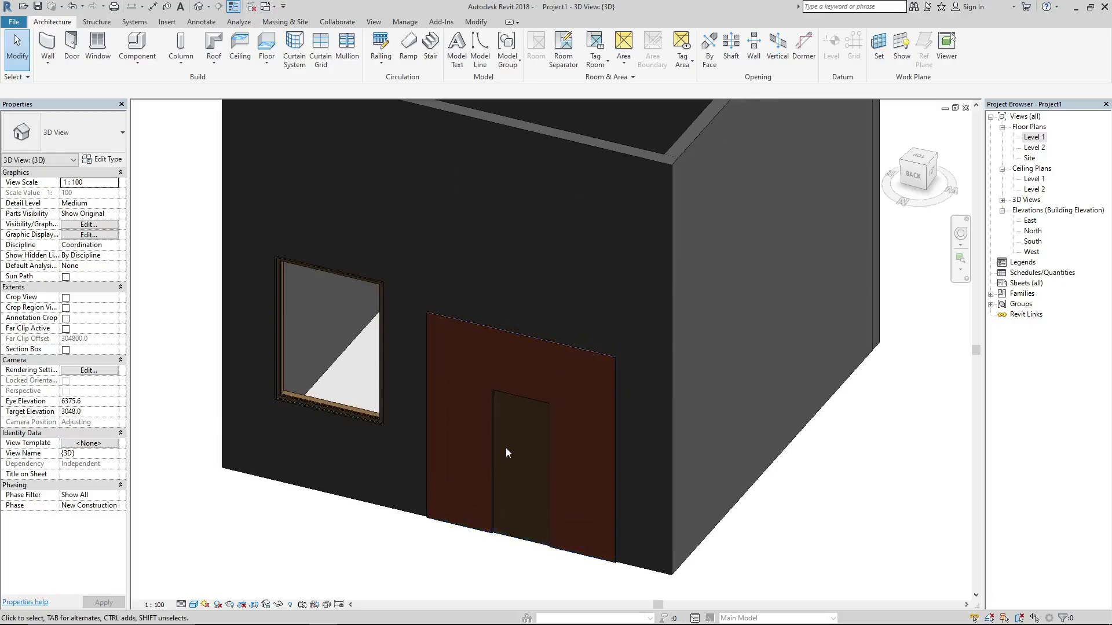
pyautogui.click(501, 391)
pyautogui.scroll(2, 463, 558)
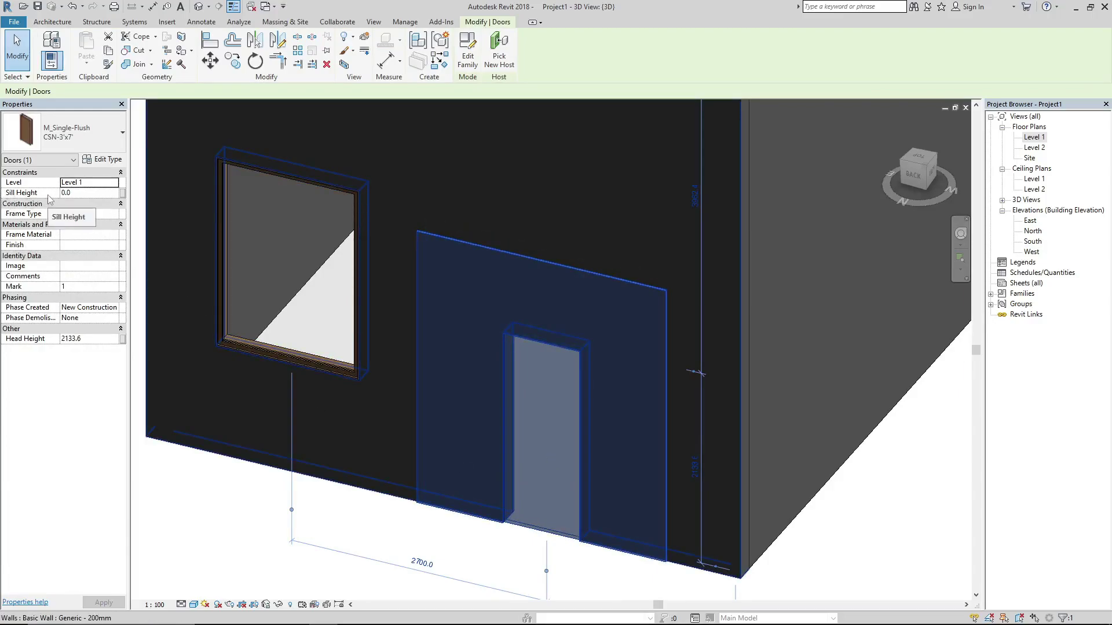
pyautogui.click(110, 184)
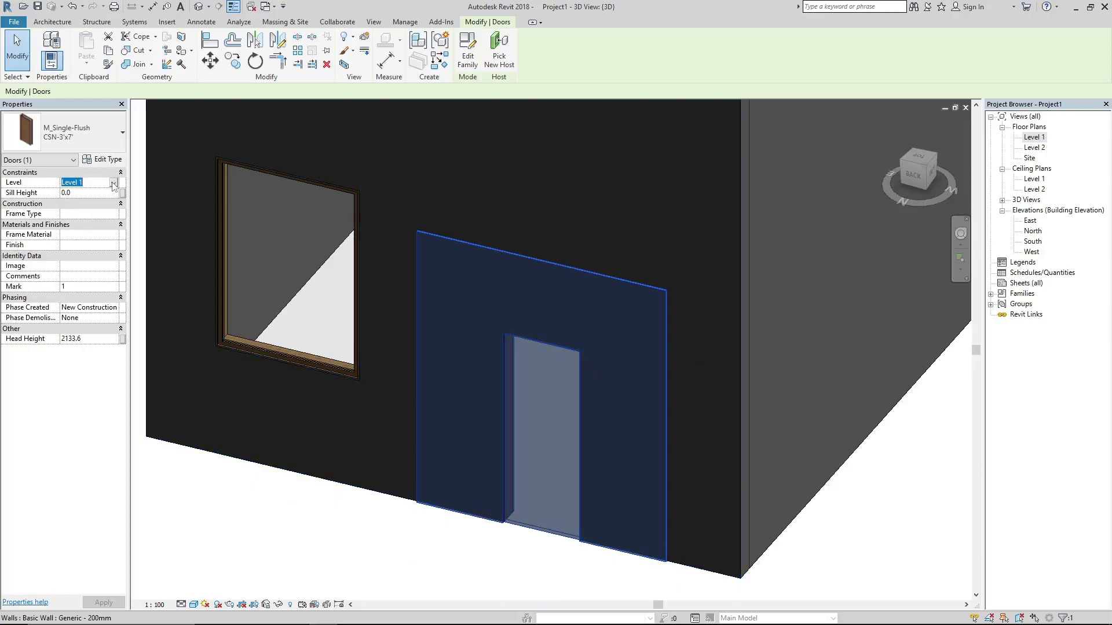
pyautogui.click(90, 194)
pyautogui.write('4')
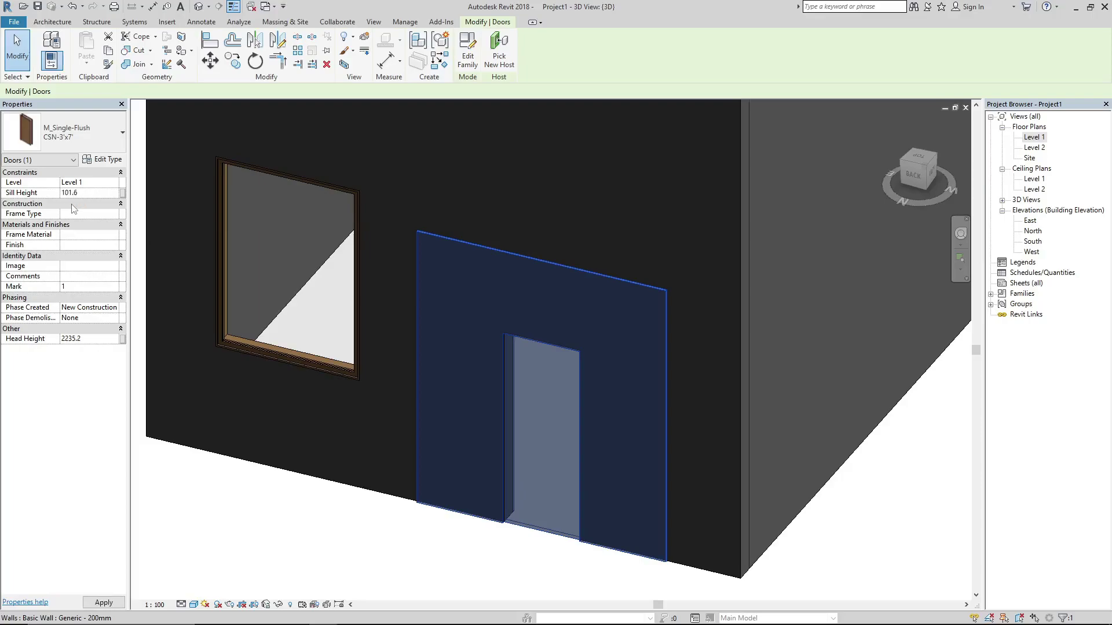
pyautogui.click(535, 534)
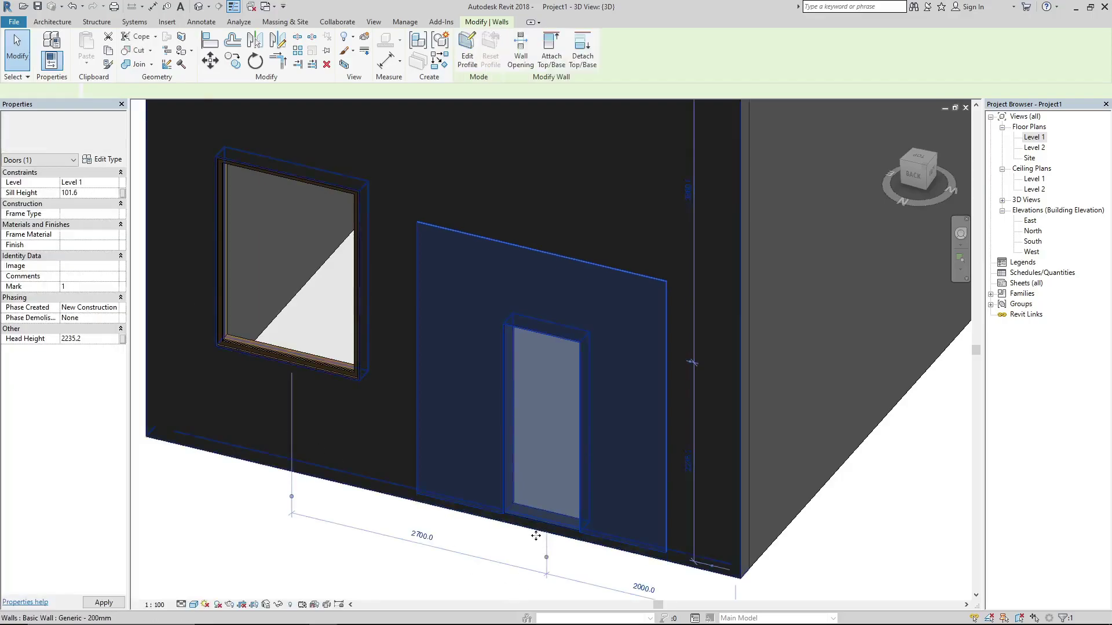
pyautogui.scroll(5, 535, 536)
pyautogui.press('Escape')
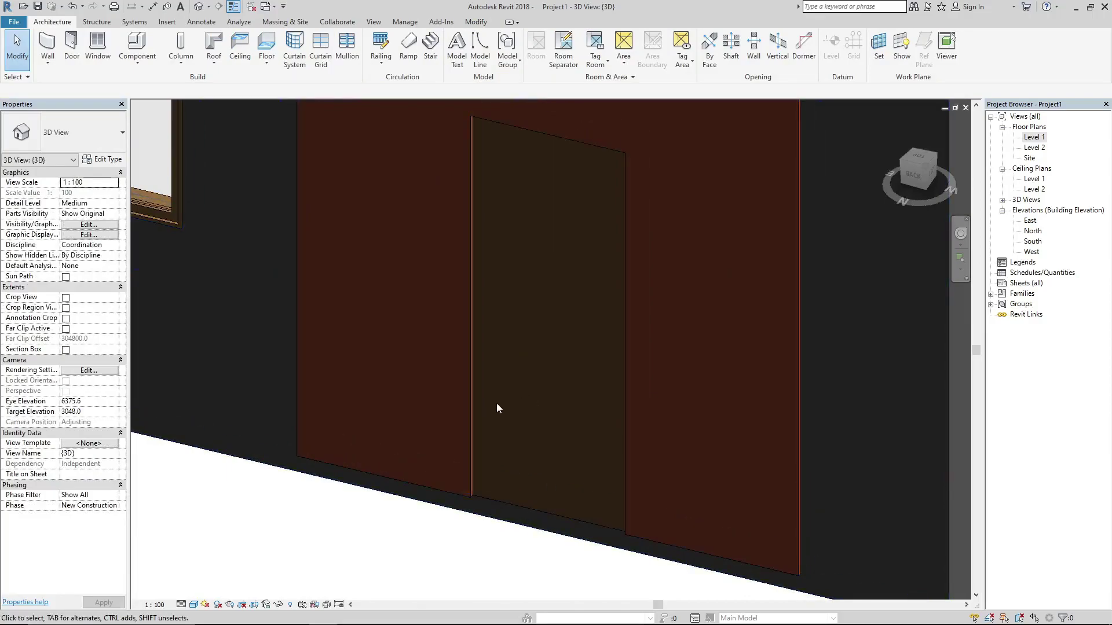
# Set the sill height of the CSN-5'x7' window beside the door to 3' (914.4 mm).
pyautogui.scroll(-6, 497, 409)
pyautogui.keyDown('shift'); pyautogui.moveTo(370, 507); pyautogui.dragTo(449, 504, button='middle'); pyautogui.keyUp('shift')
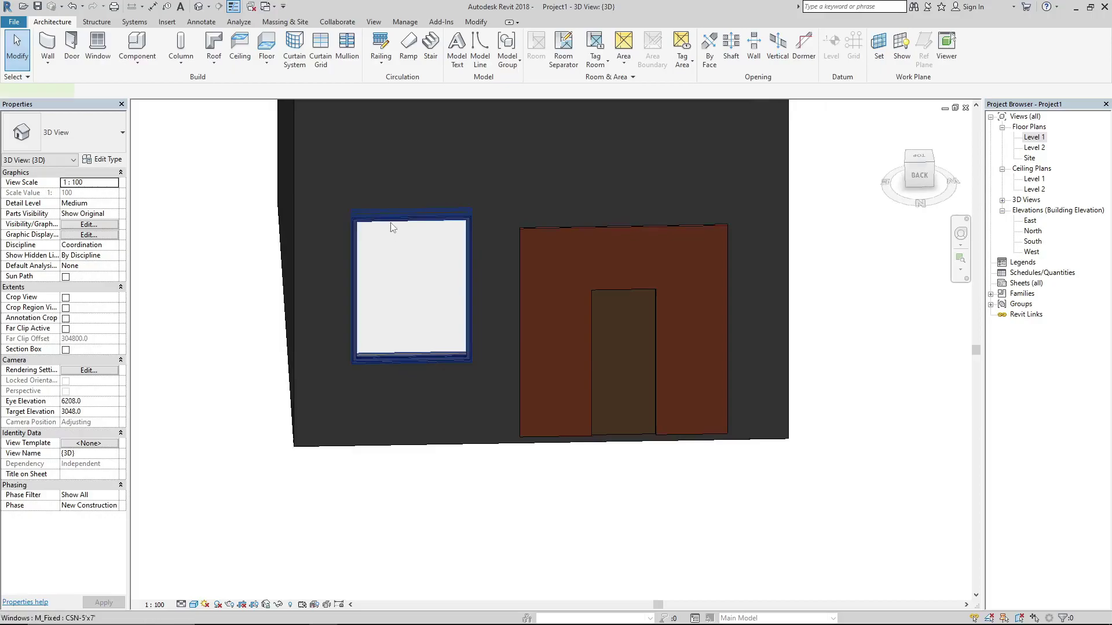
pyautogui.click(392, 227)
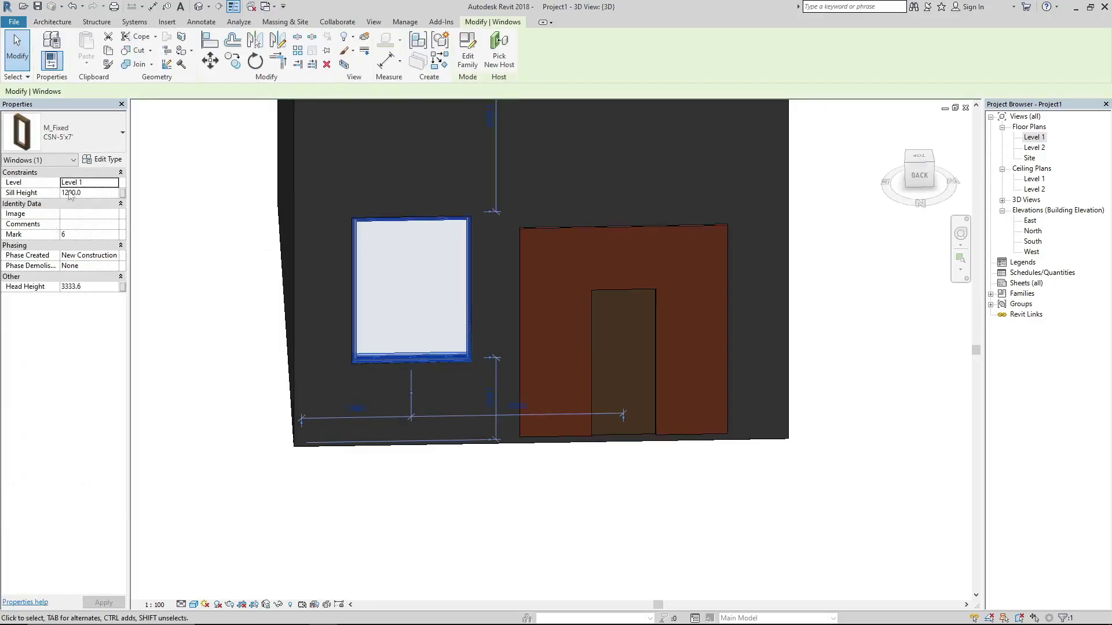
pyautogui.click(88, 193)
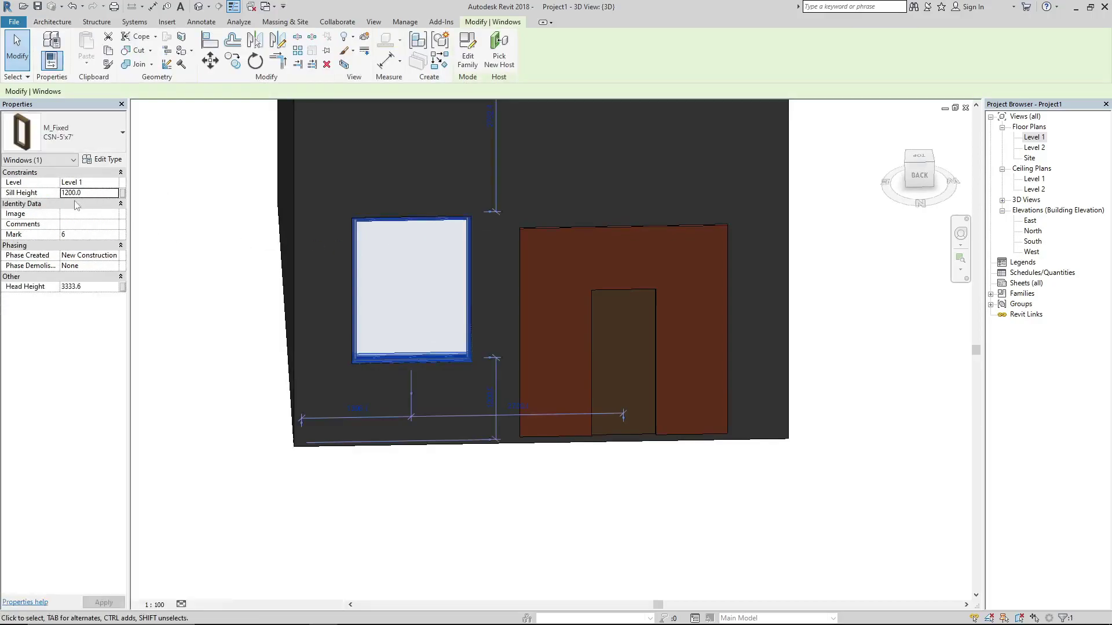
pyautogui.click(86, 194)
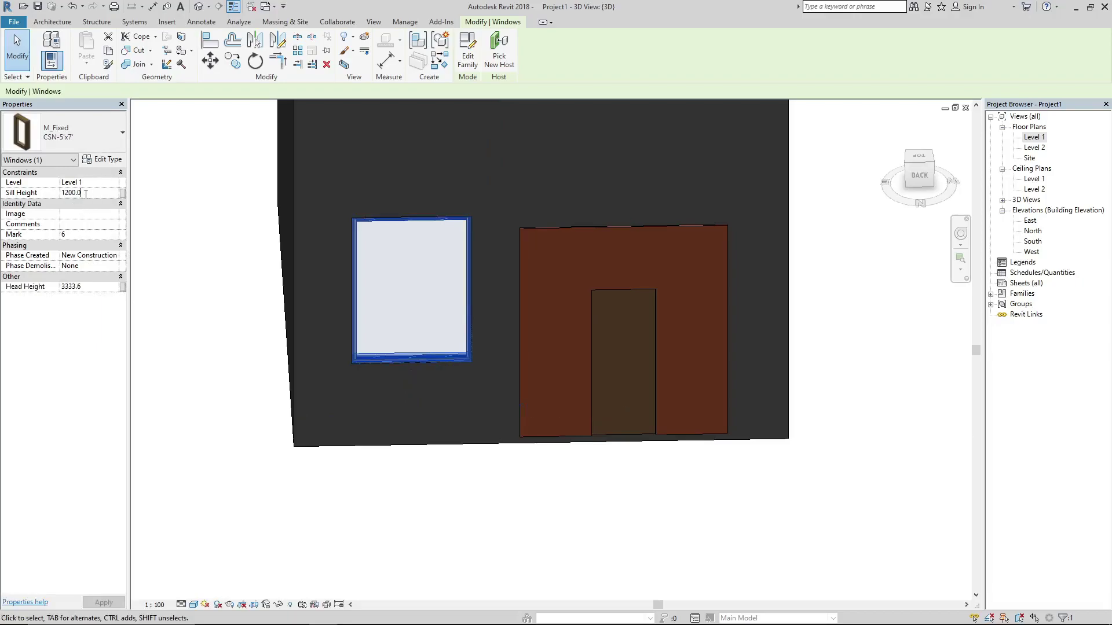
pyautogui.moveTo(82, 193); pyautogui.dragTo(25, 184)
pyautogui.write('3')
pyautogui.press('Return')
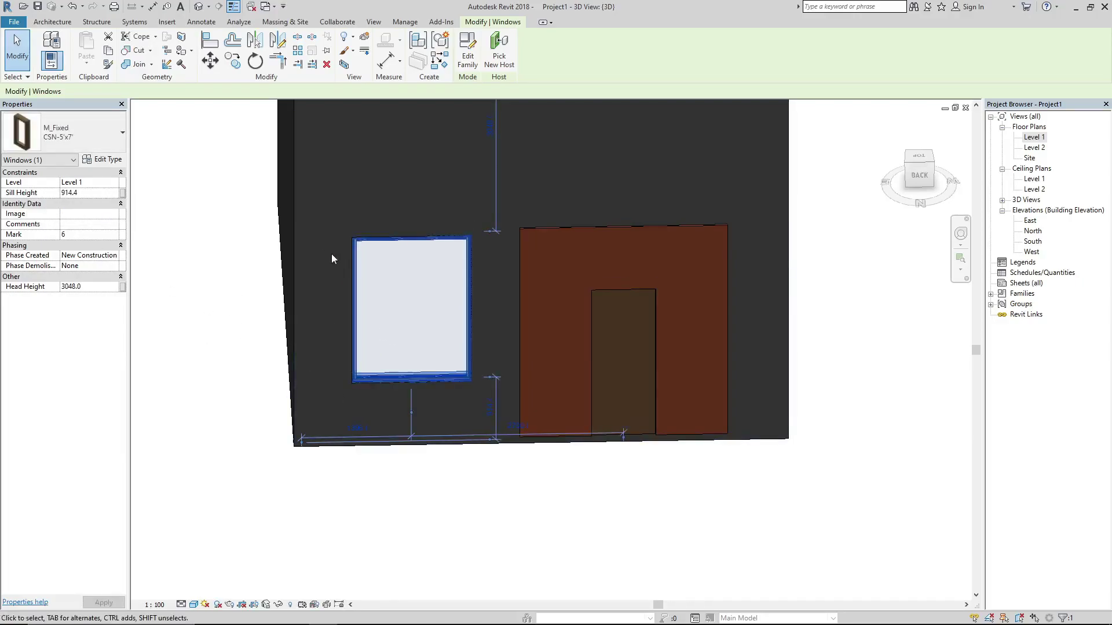
# Review the window type's material and dimension parameters, including the Frame Exterior Material in the Material Browser, without changing anything.
pyautogui.click(105, 161)
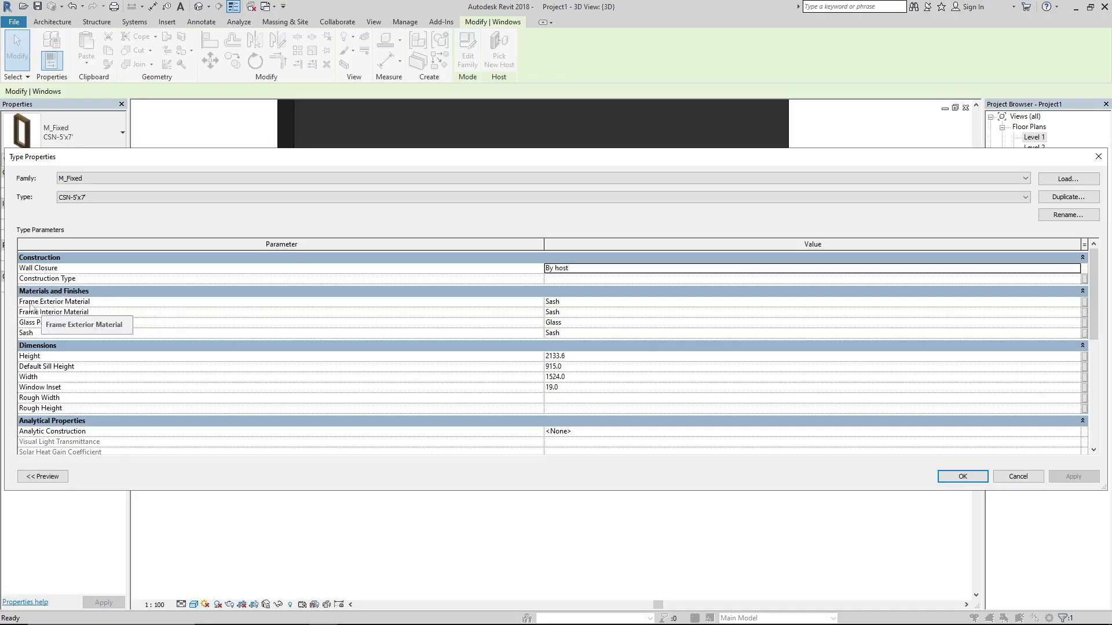
pyautogui.click(1074, 302)
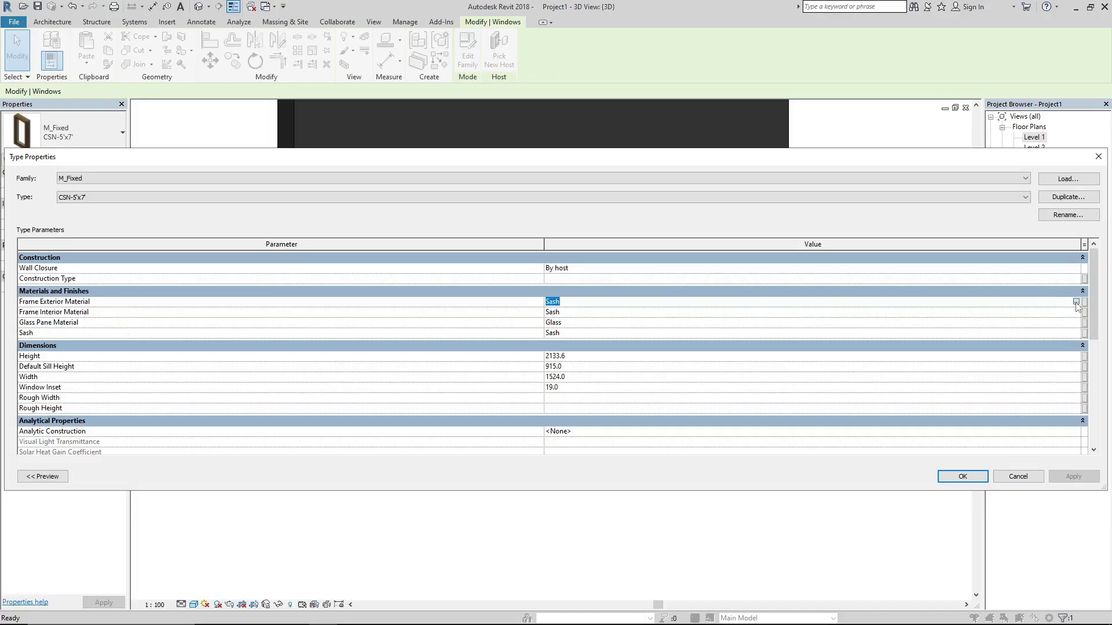
pyautogui.click(1076, 302)
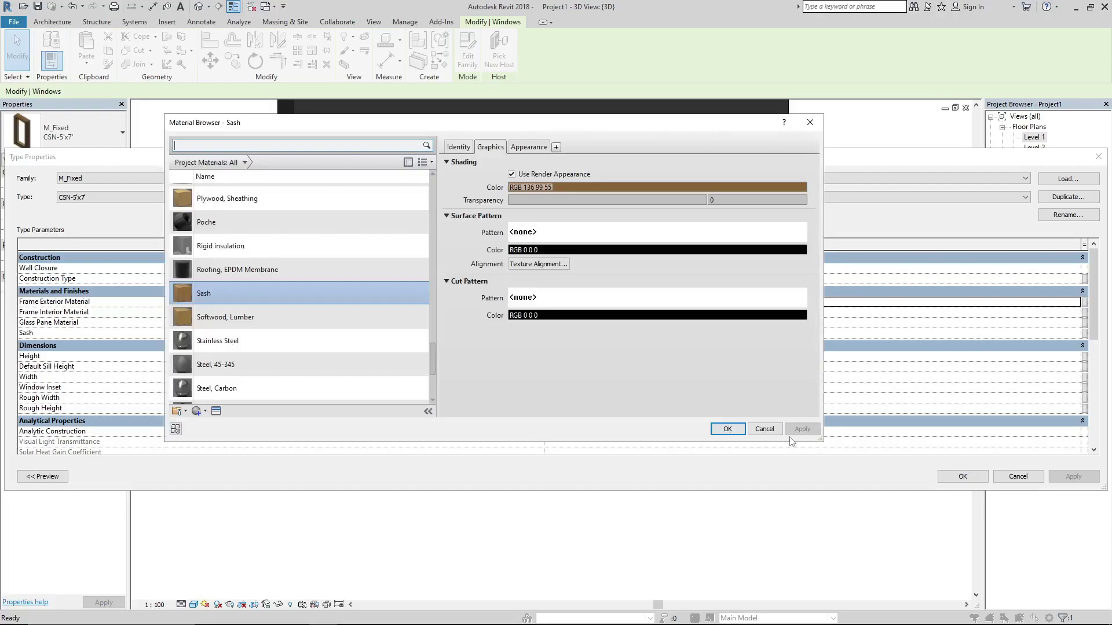
pyautogui.click(765, 429)
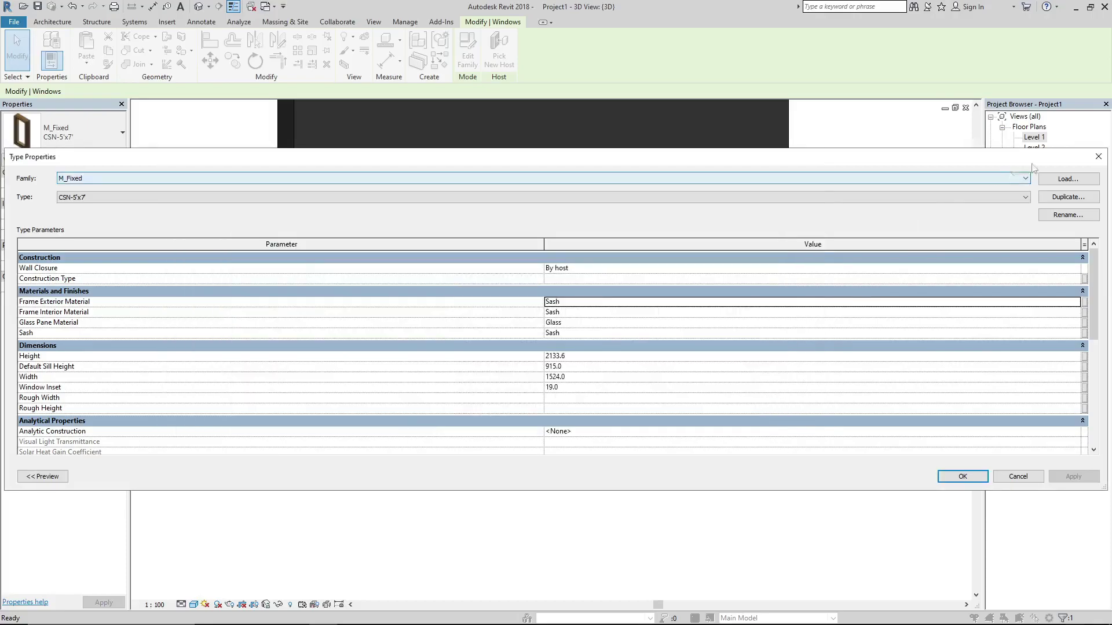
pyautogui.click(963, 476)
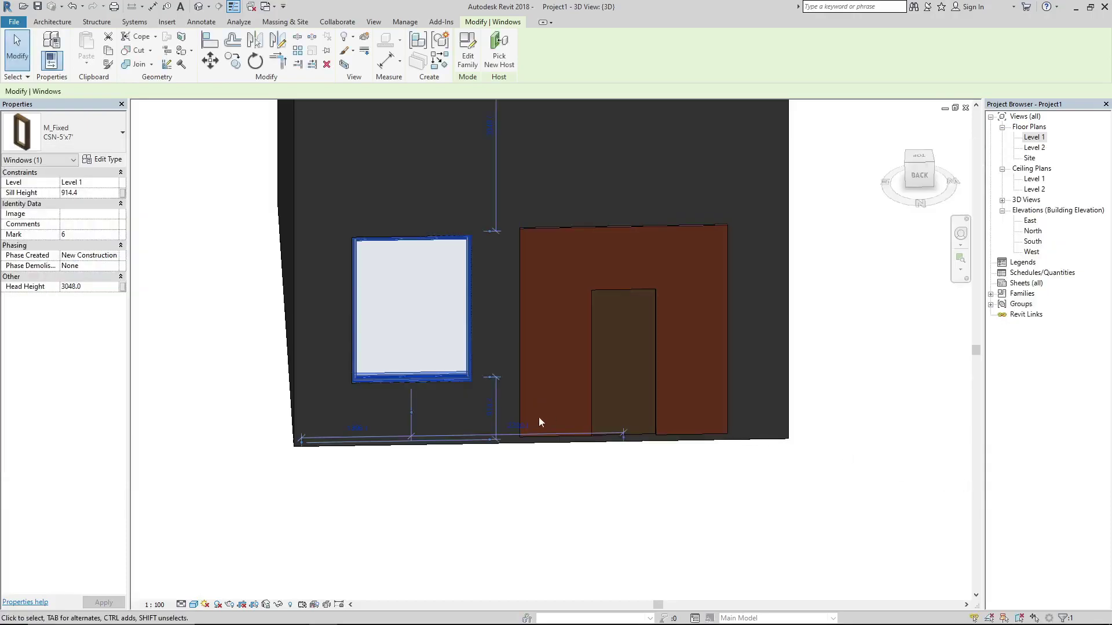
pyautogui.click(449, 492)
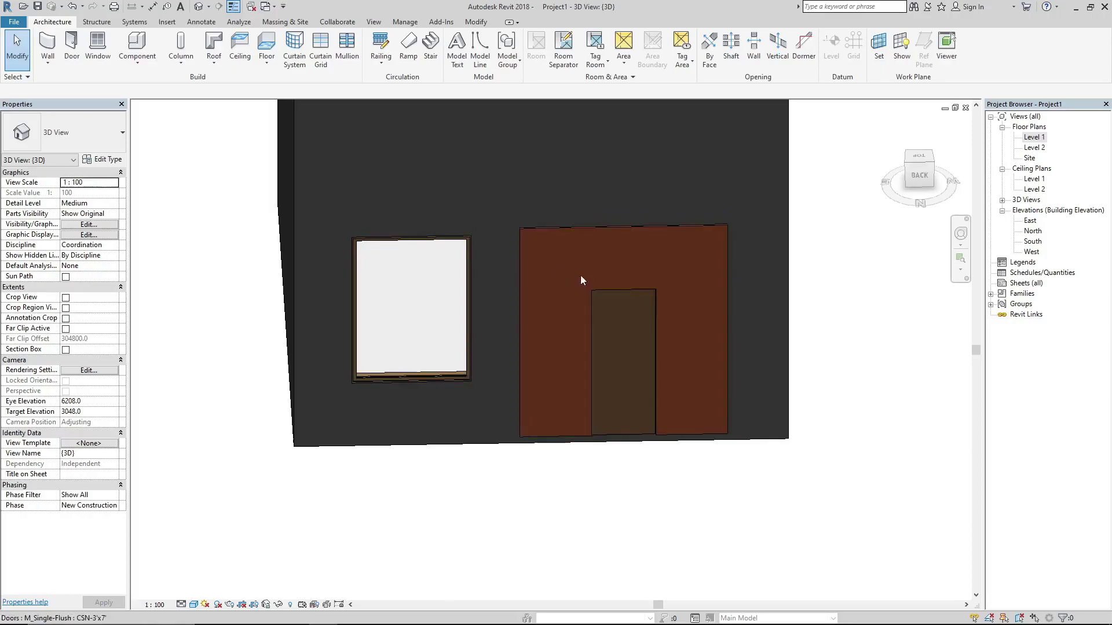
# Load the door family Aluprof_MB-86-ST-AD08_E_Alu_Dbl-Panel-Door-Outward-Opening_ENG_R-00059.rfa from the desktop folder REVIT FAMILIES, subfolder Door.
pyautogui.click(98, 44)
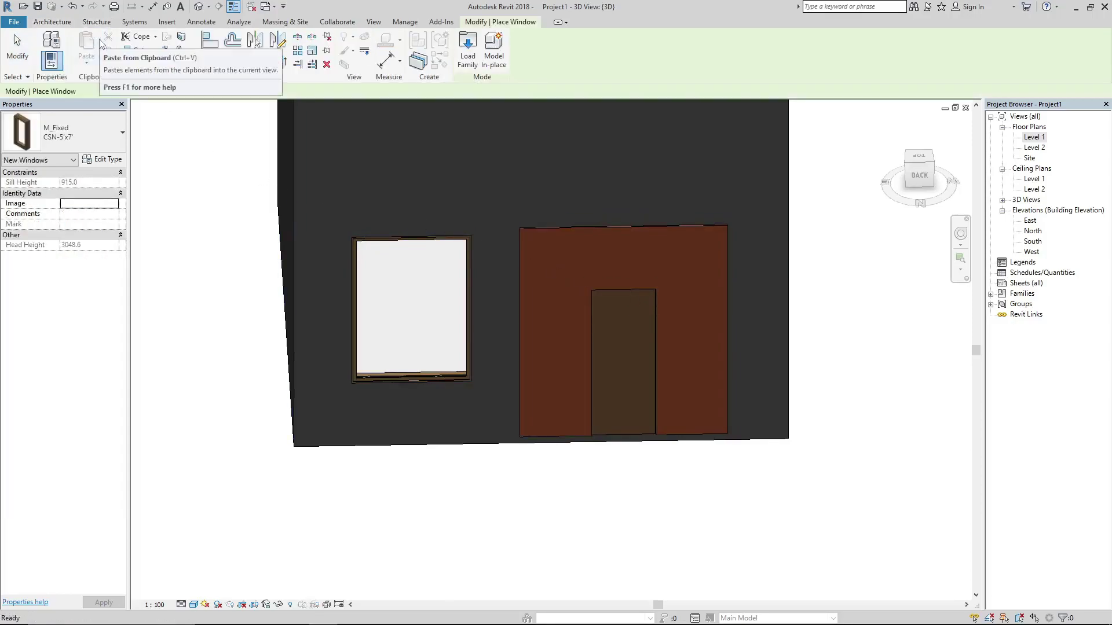
pyautogui.click(51, 22)
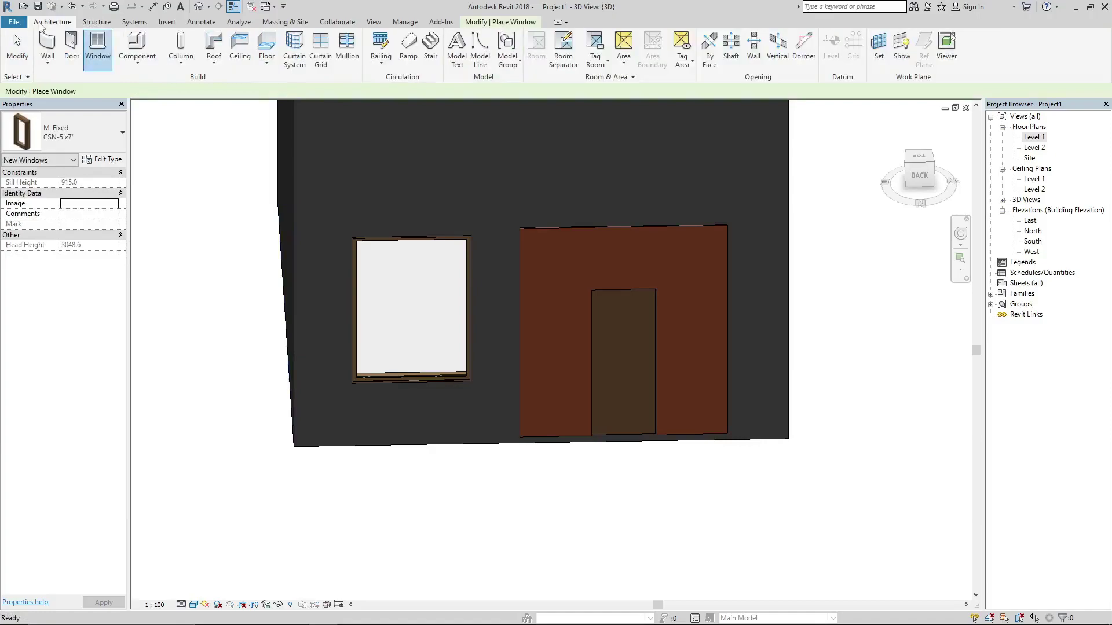
pyautogui.click(69, 46)
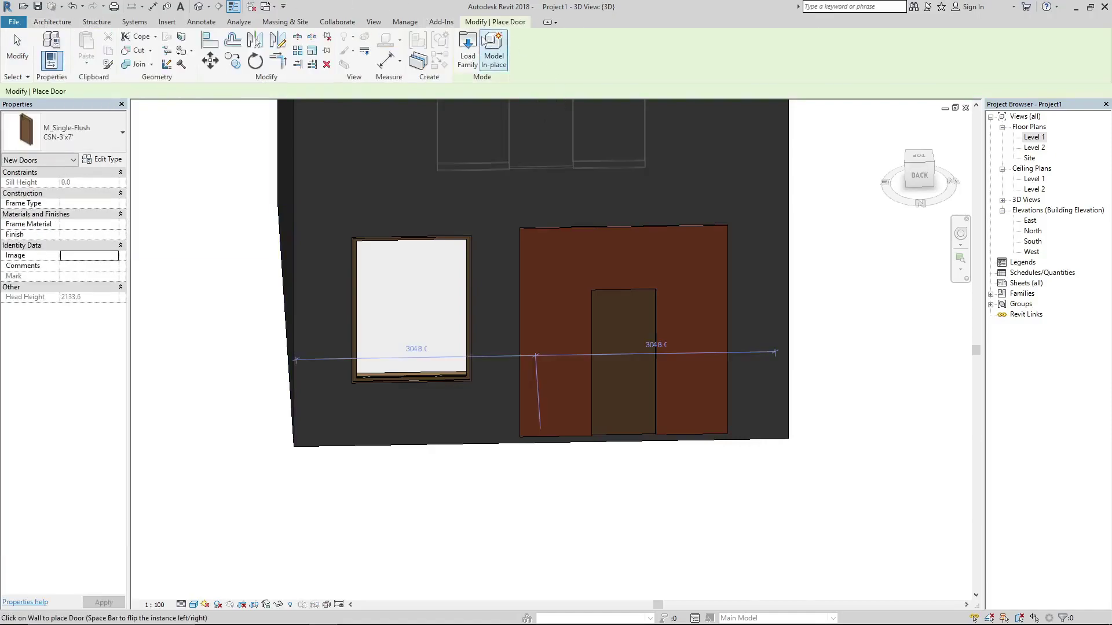
pyautogui.click(467, 52)
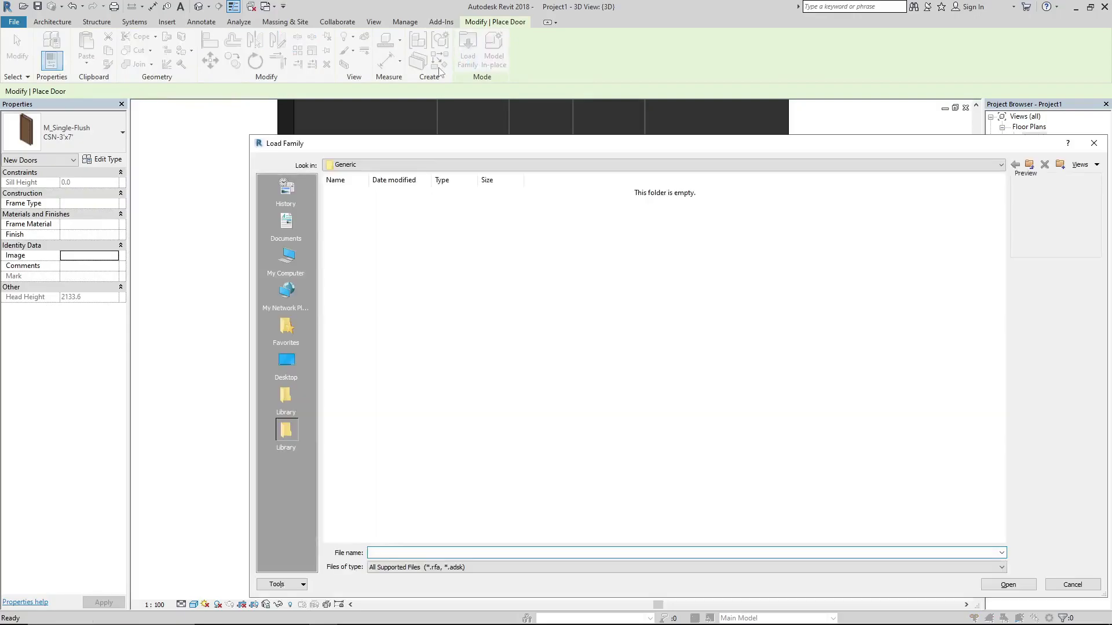
pyautogui.click(277, 368)
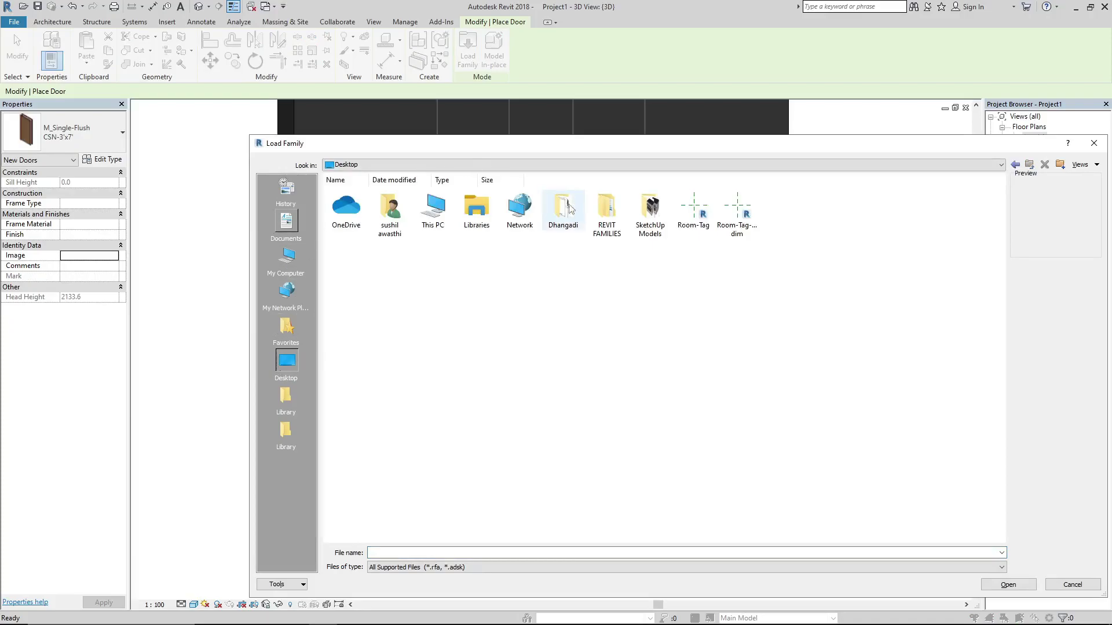
pyautogui.doubleClick(599, 222)
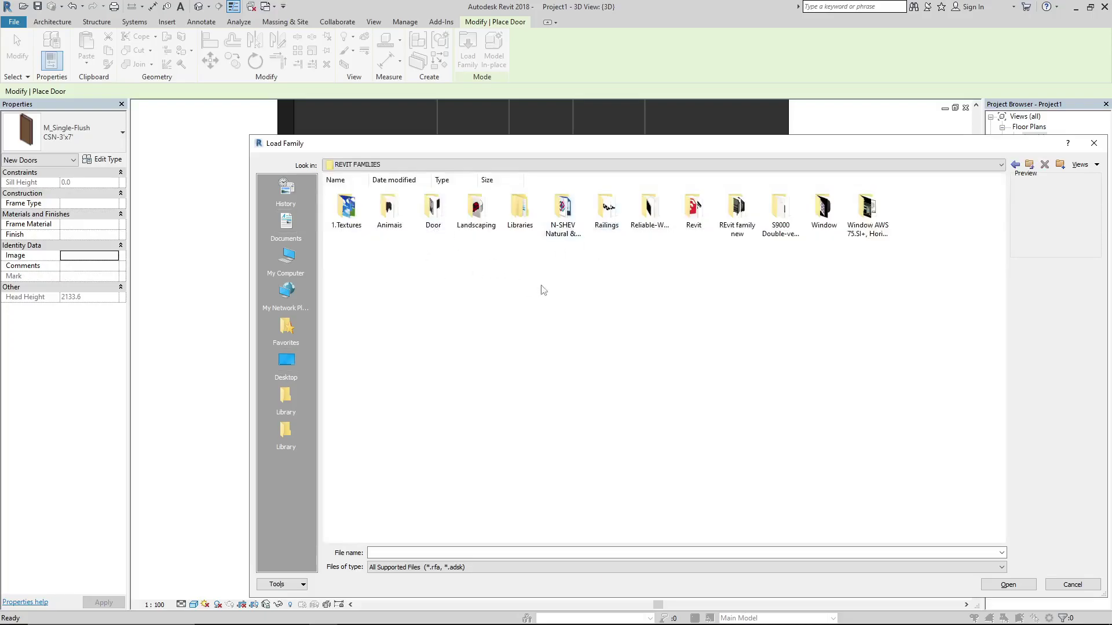
pyautogui.doubleClick(431, 211)
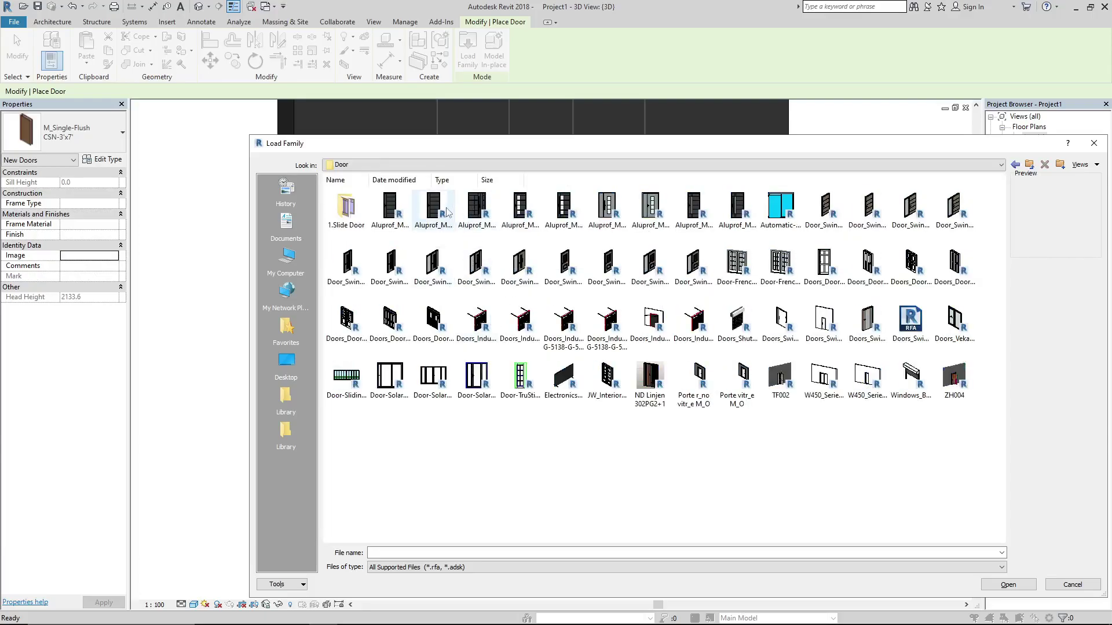
pyautogui.click(472, 208)
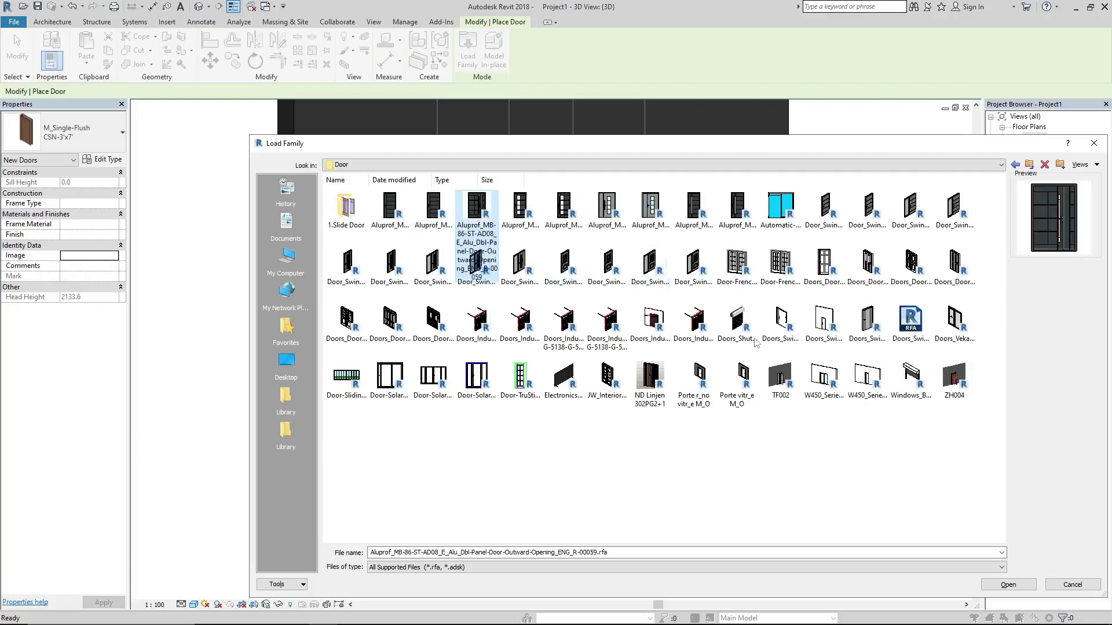
pyautogui.click(1008, 585)
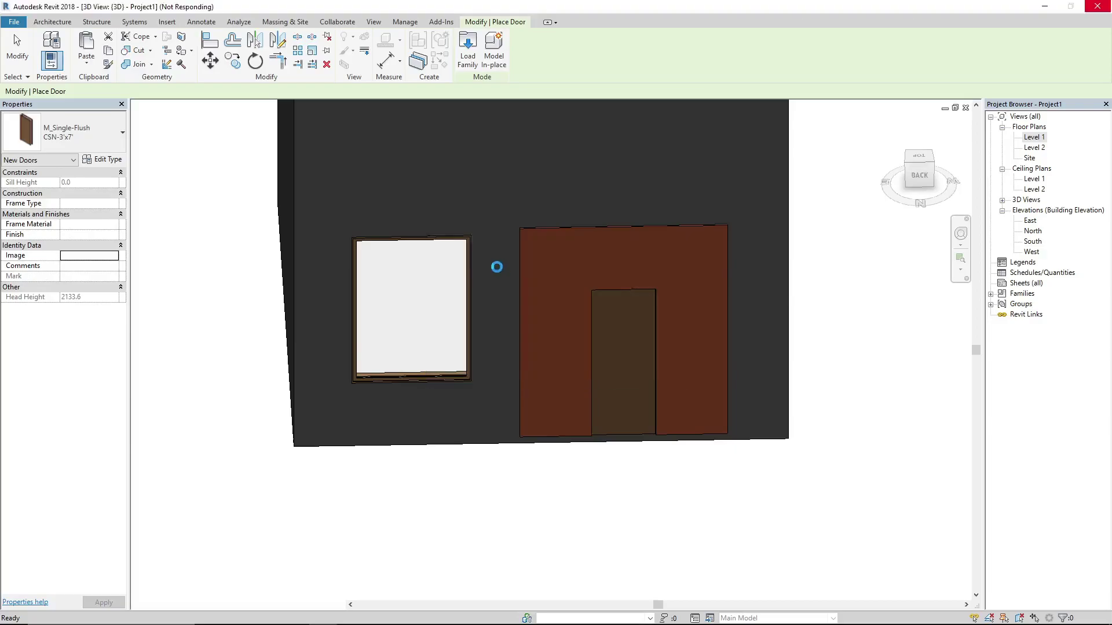
# Place the loaded Aluprof double-panel door in the adjoining blank wall, 1800 mm from the corner nearest the window.
pyautogui.scroll(-3, 499, 267)
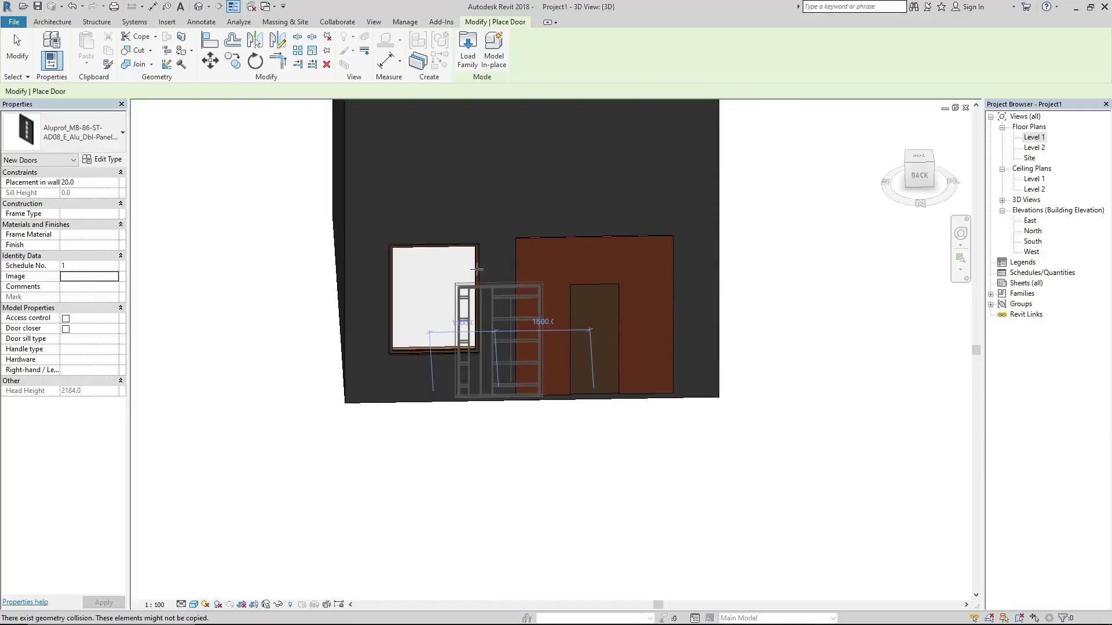
pyautogui.keyDown('shift'); pyautogui.moveTo(397, 224); pyautogui.dragTo(490, 309, button='middle'); pyautogui.keyUp('shift')
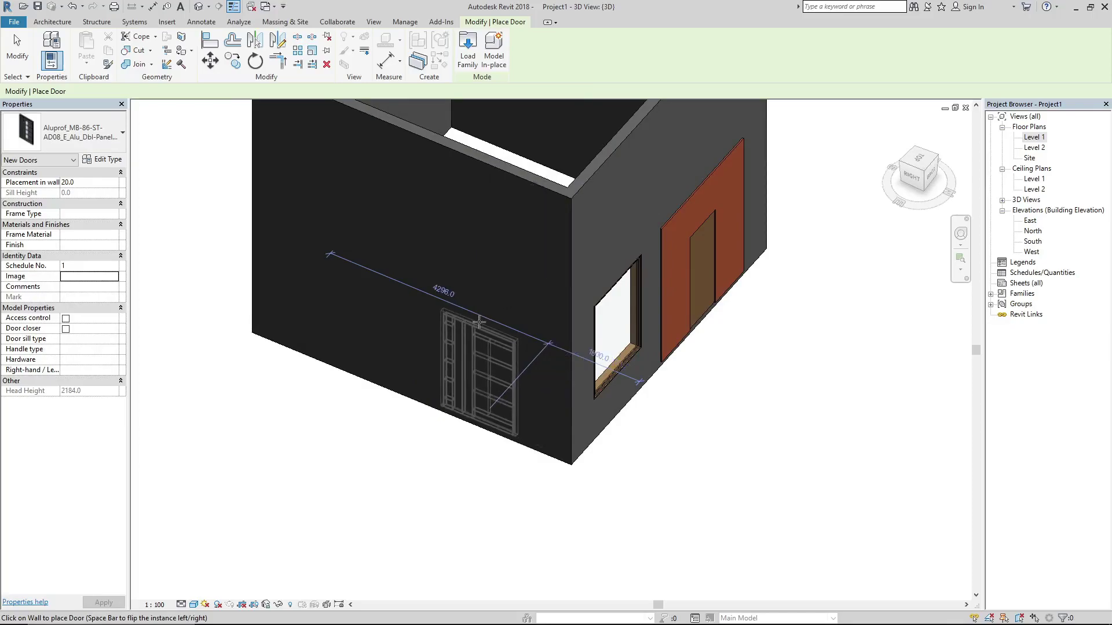
pyautogui.click(479, 322)
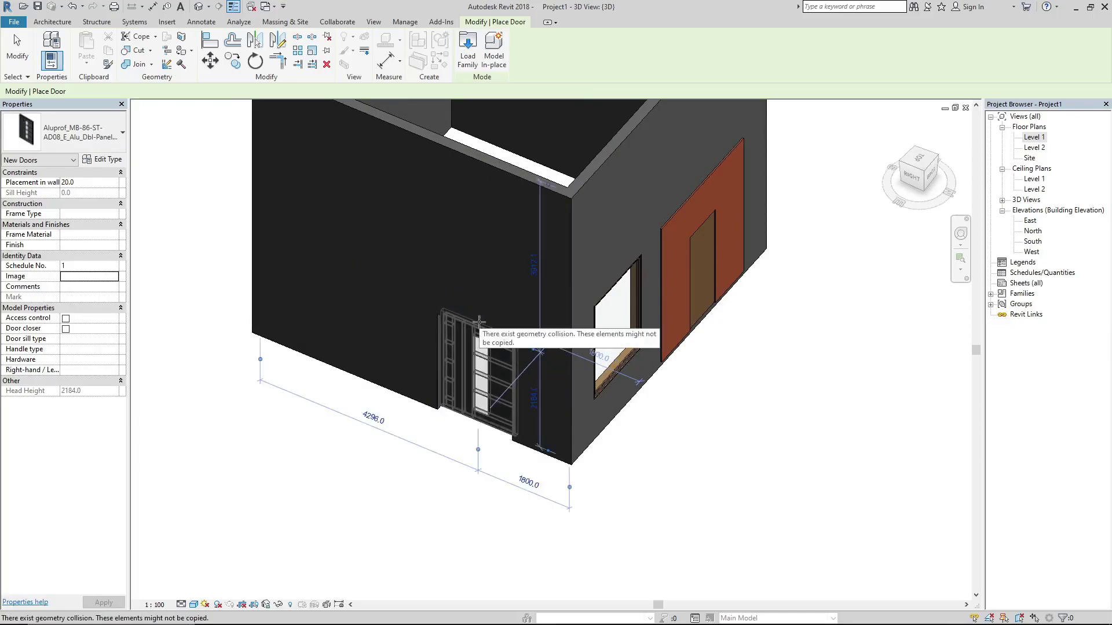
pyautogui.press('Escape')
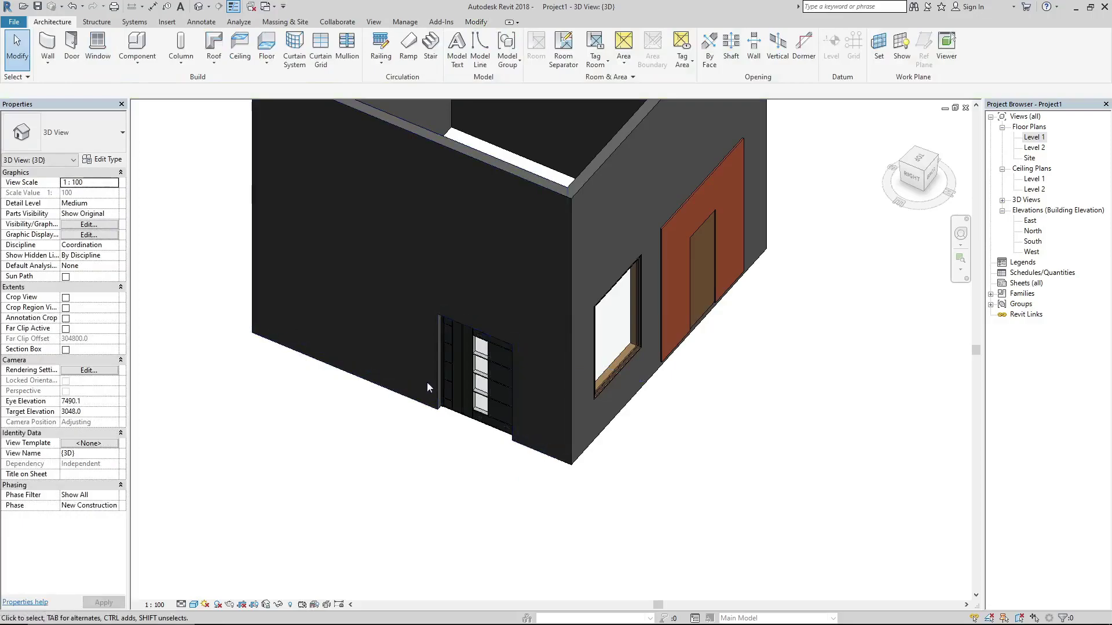
# Review the Aluprof door's type properties, covering its materials, dimensions and identity data.
pyautogui.click(447, 353)
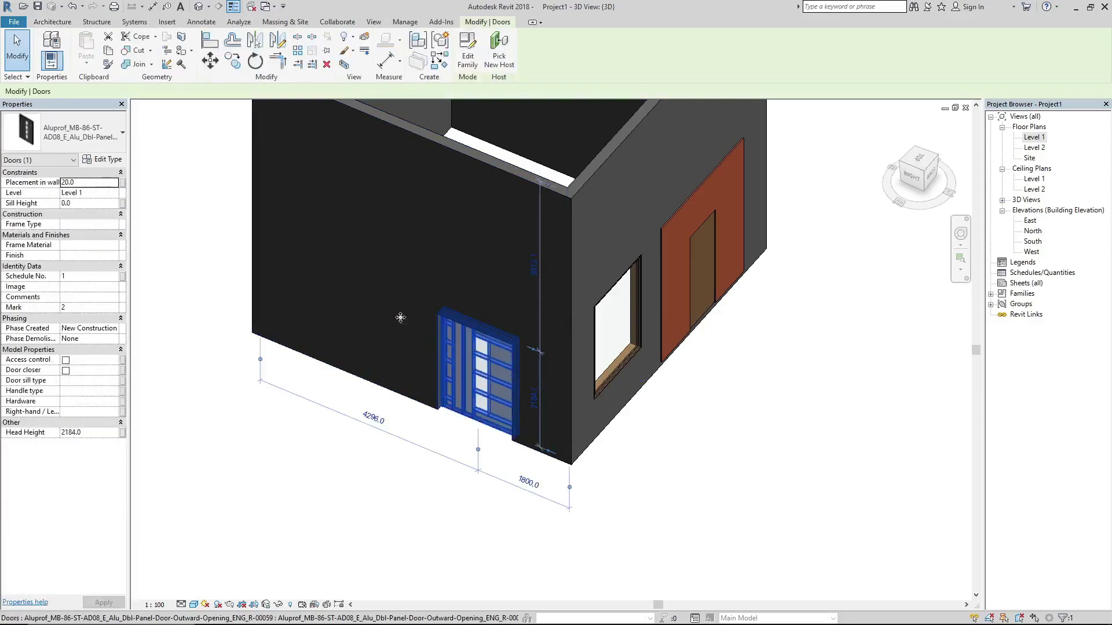
pyautogui.click(97, 160)
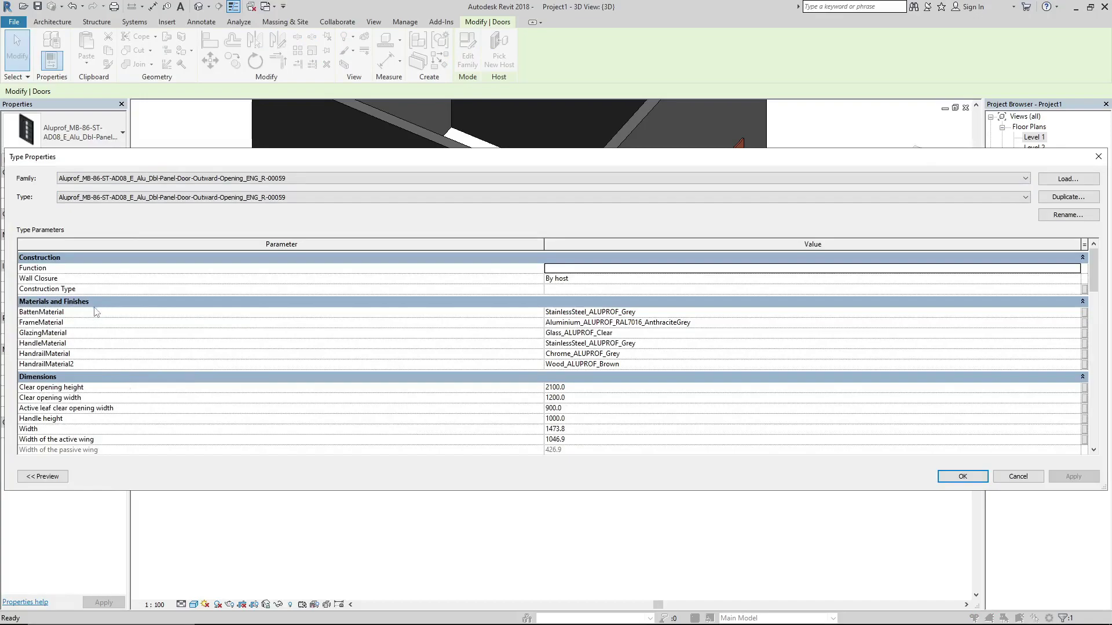
pyautogui.scroll(-6, 278, 336)
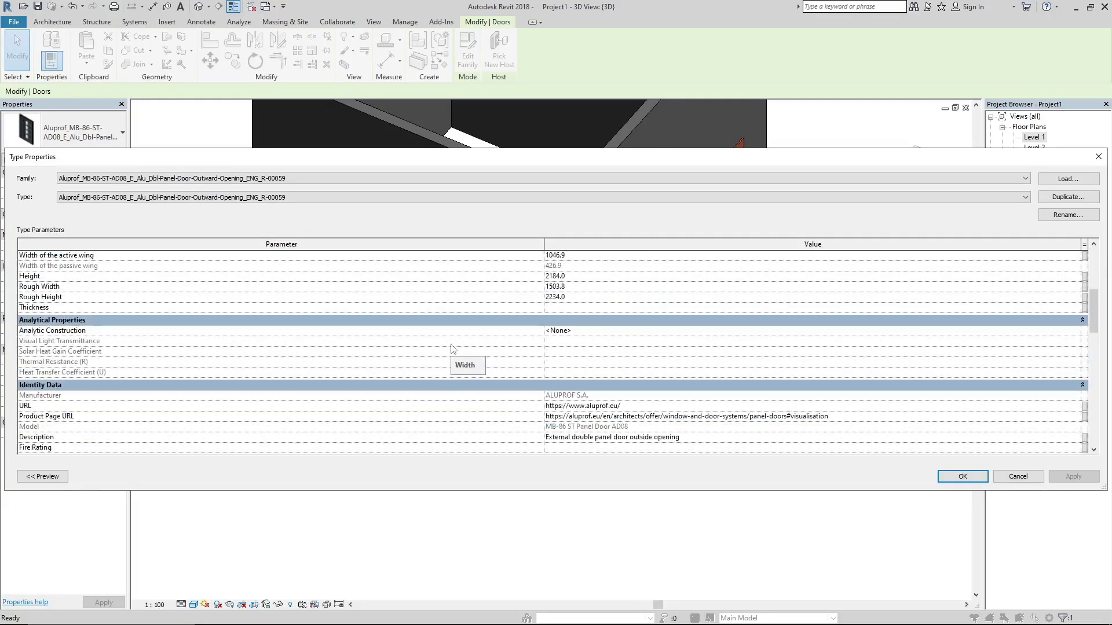
pyautogui.scroll(-3, 285, 444)
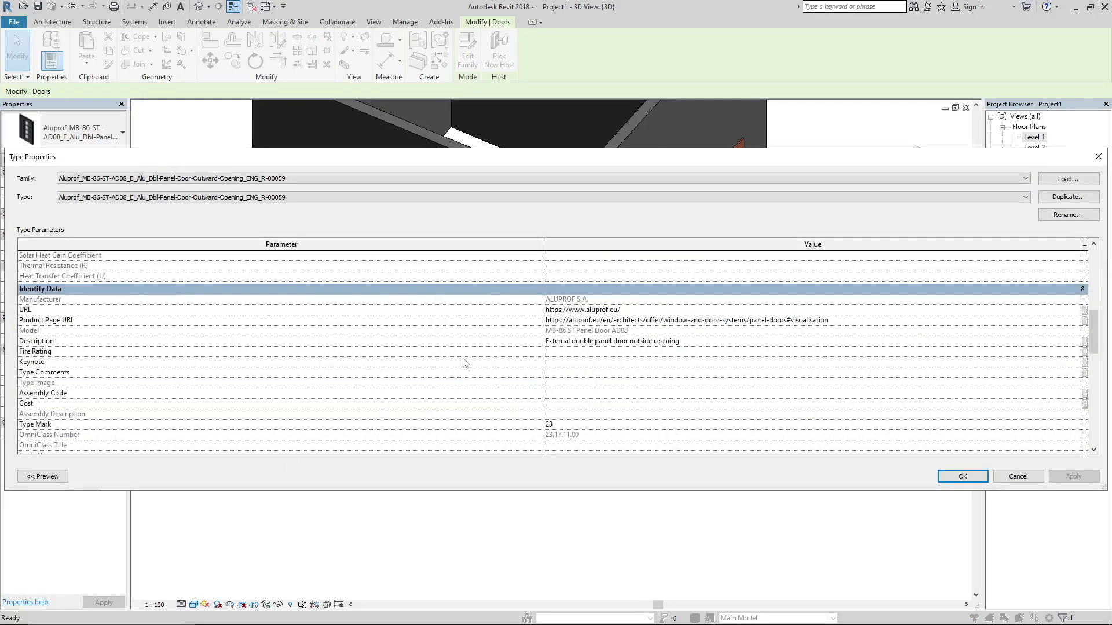
pyautogui.scroll(3, 414, 367)
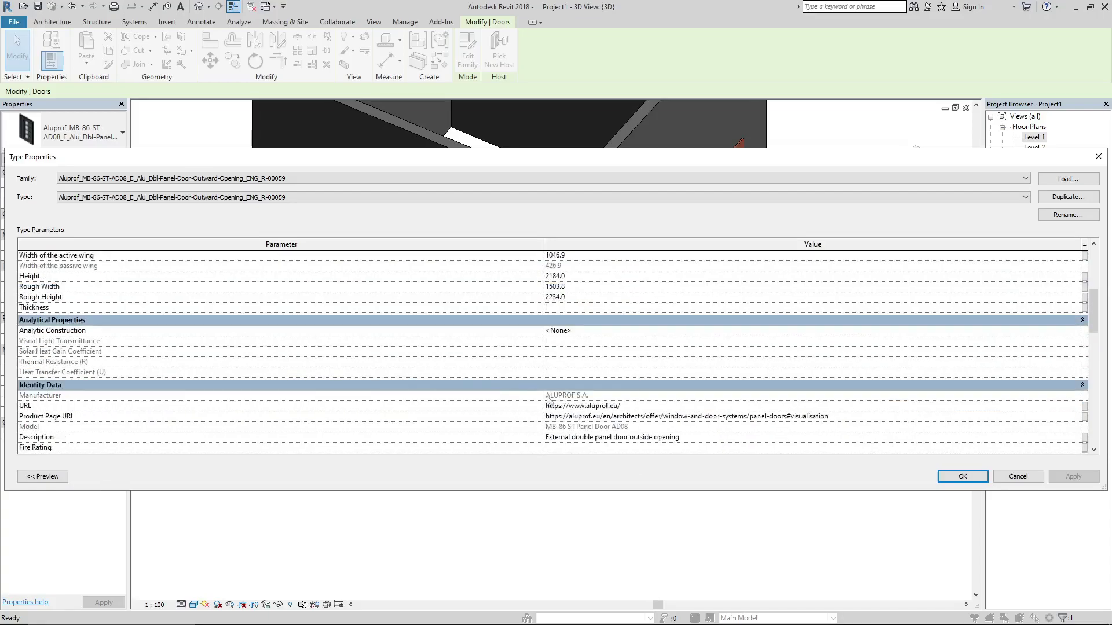
pyautogui.scroll(3, 422, 428)
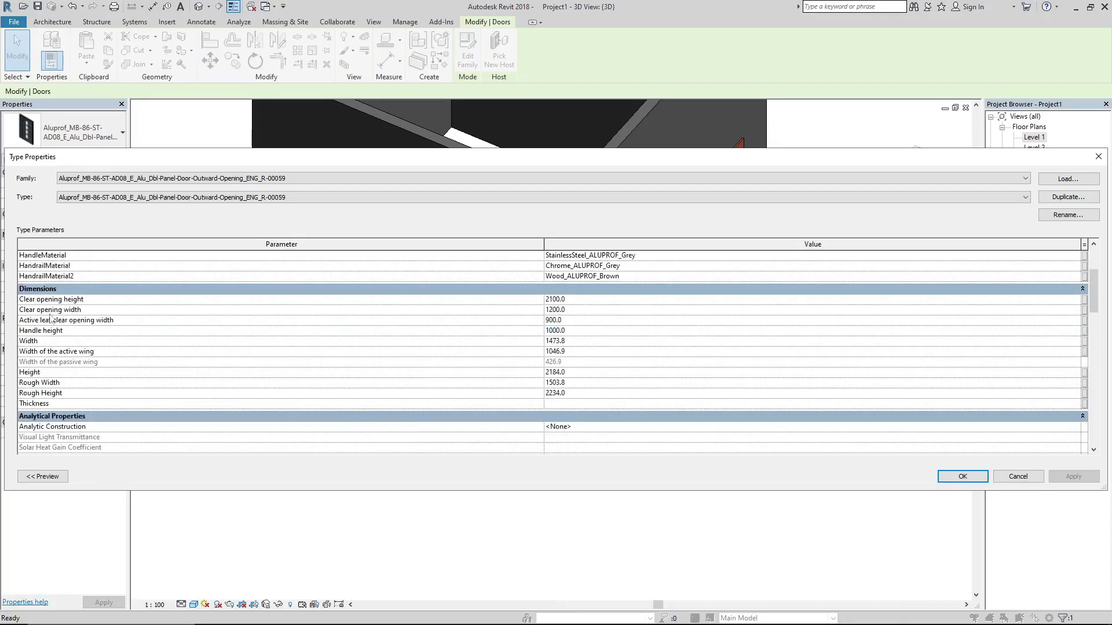
pyautogui.scroll(3, 275, 307)
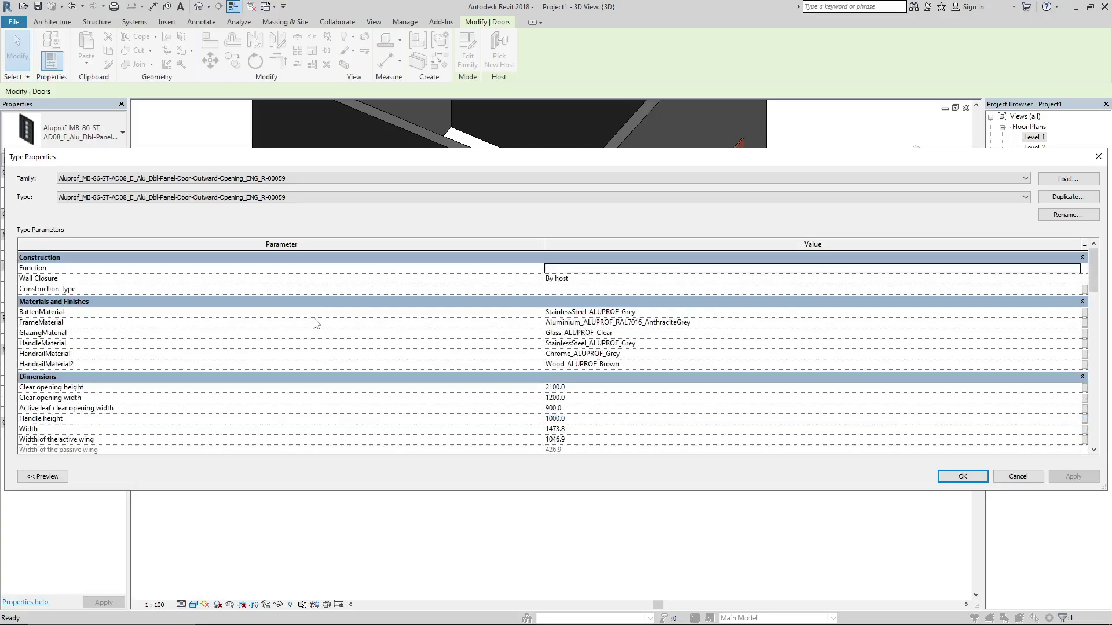
pyautogui.click(961, 476)
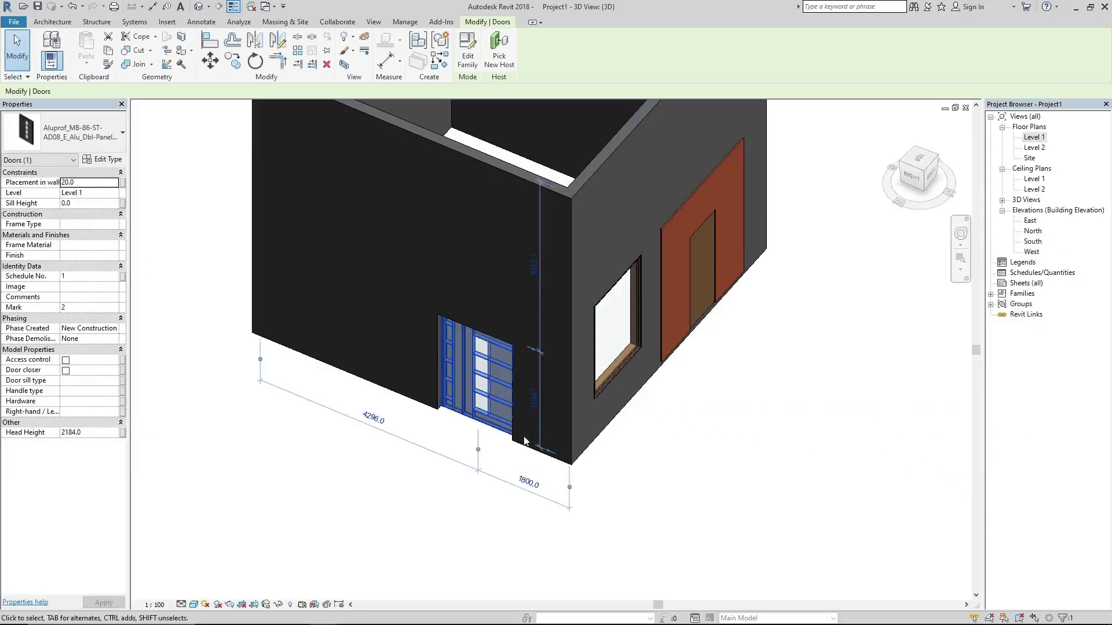
pyautogui.click(411, 460)
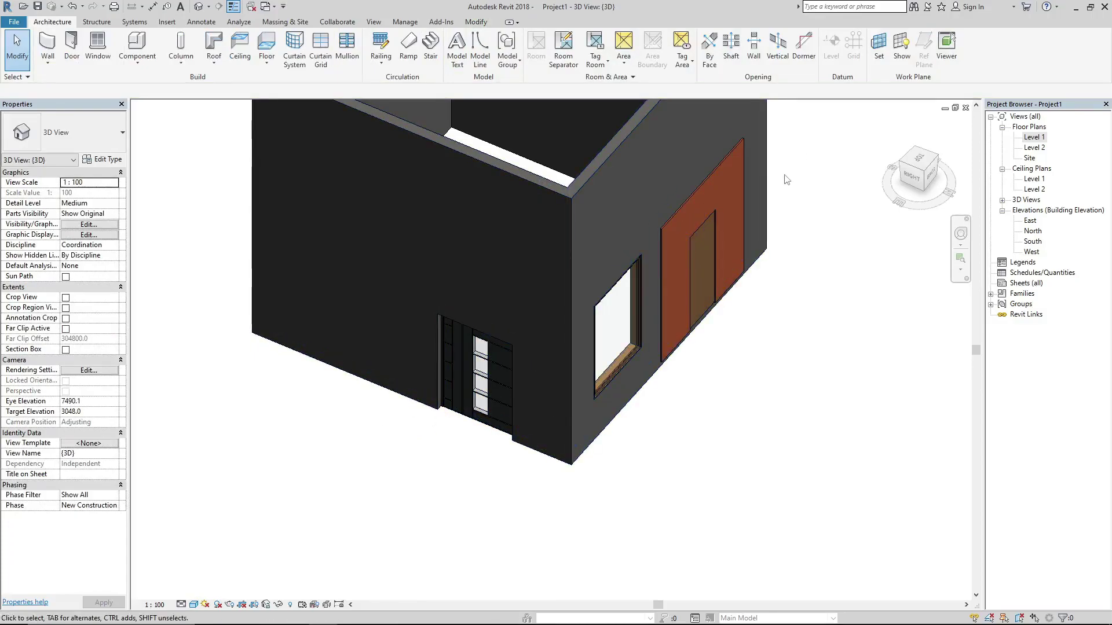
# Raise the Aluprof double-panel door slightly above floor level by changing its sill height.
pyautogui.click(495, 363)
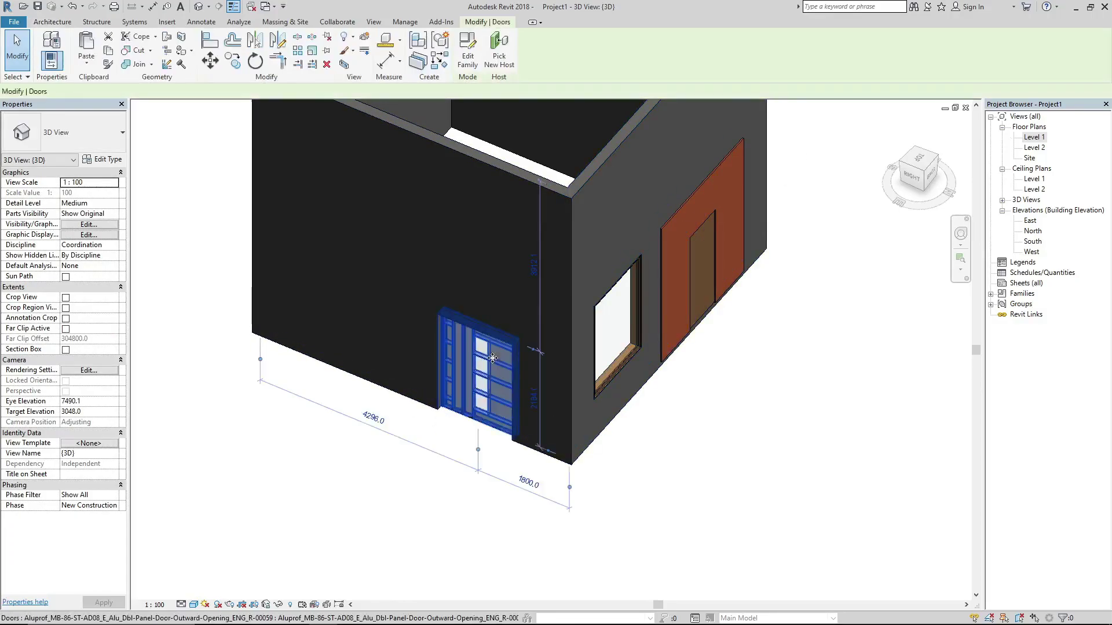
pyautogui.click(93, 204)
pyautogui.write('4')
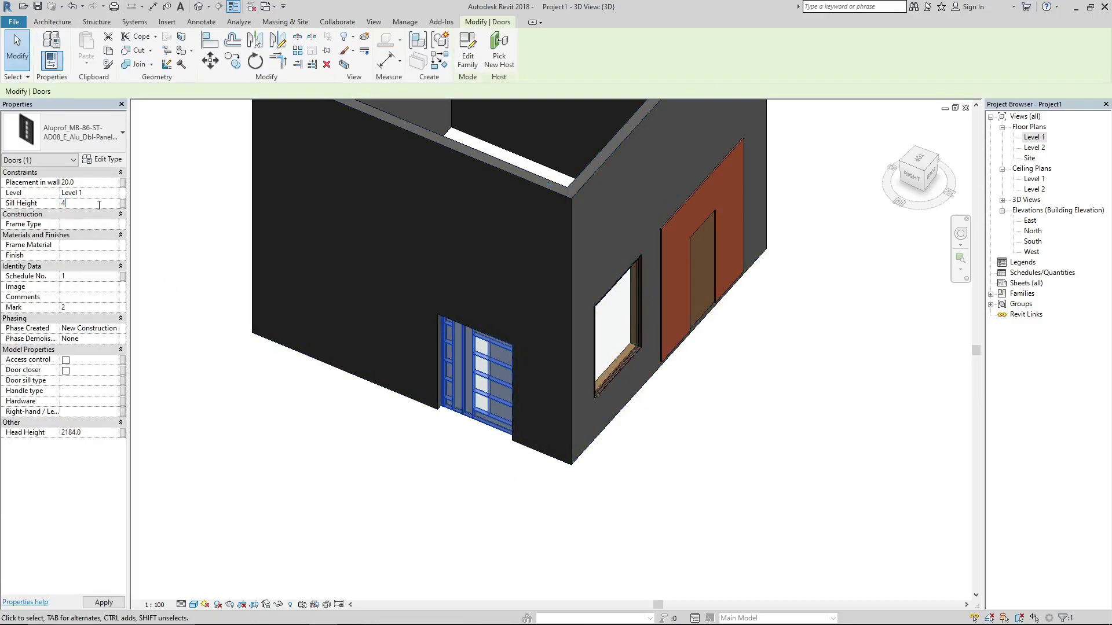
pyautogui.press('Return')
pyautogui.click(229, 439)
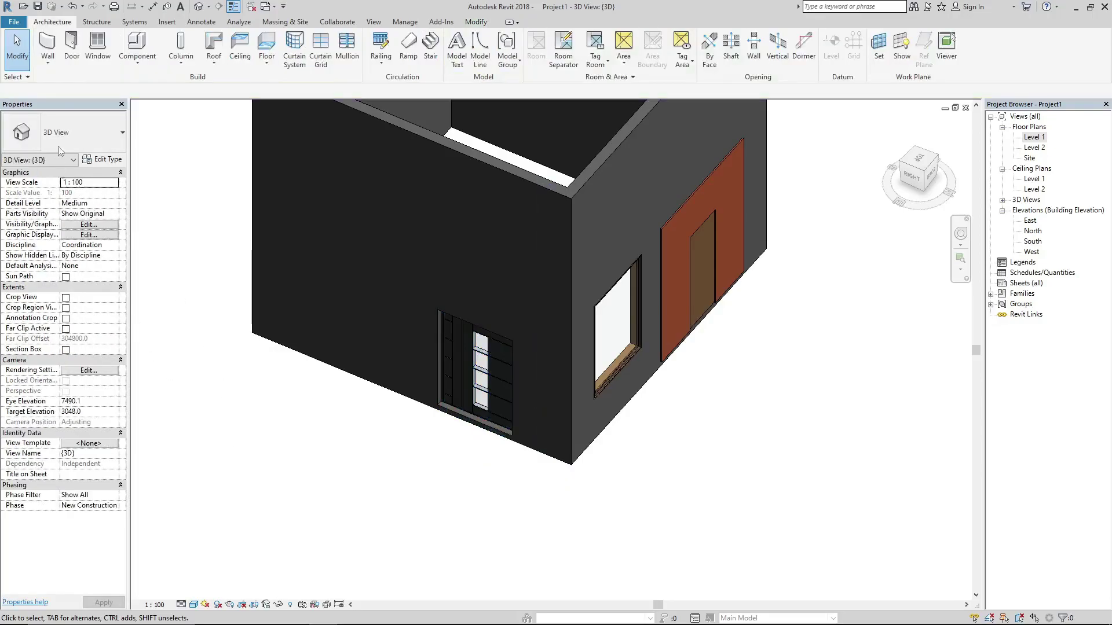
# Load the window family Window-Exterior-Sierra-Standard-6-Panel_Bow_Casement-Marginal from the desktop folder REVIT FAMILIES, subfolder Window, Bay and Bow Windows.
pyautogui.click(98, 50)
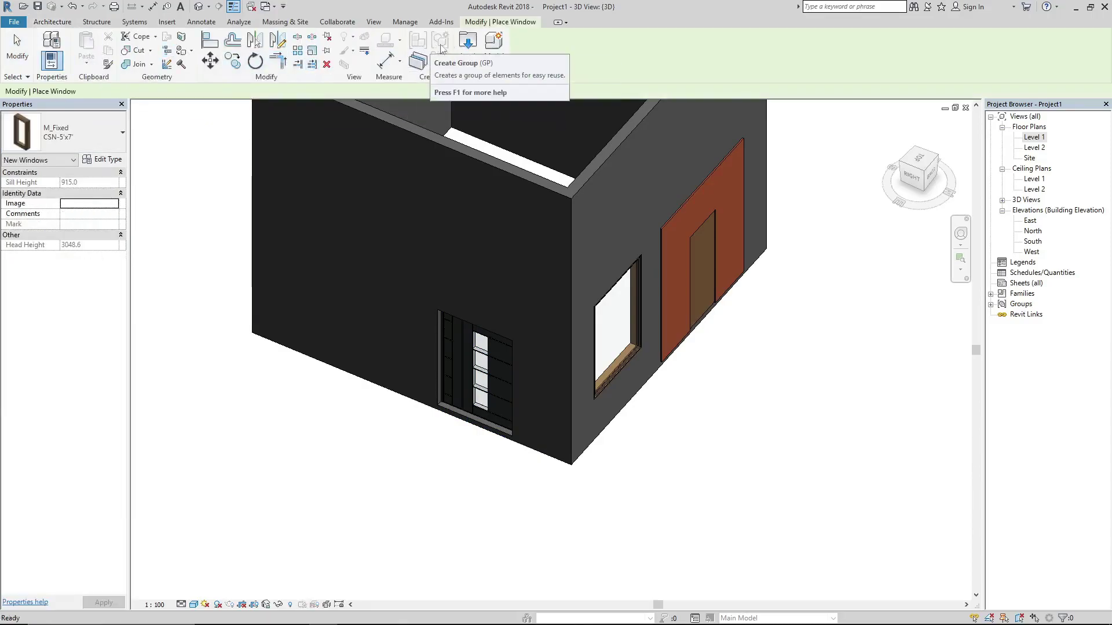
pyautogui.click(461, 52)
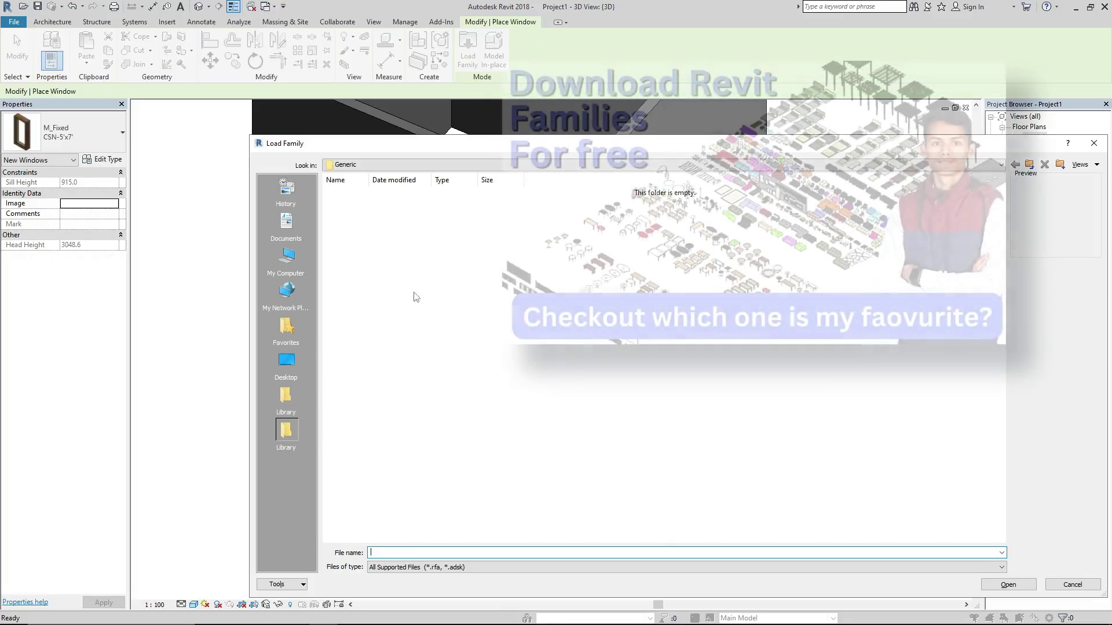
pyautogui.click(286, 363)
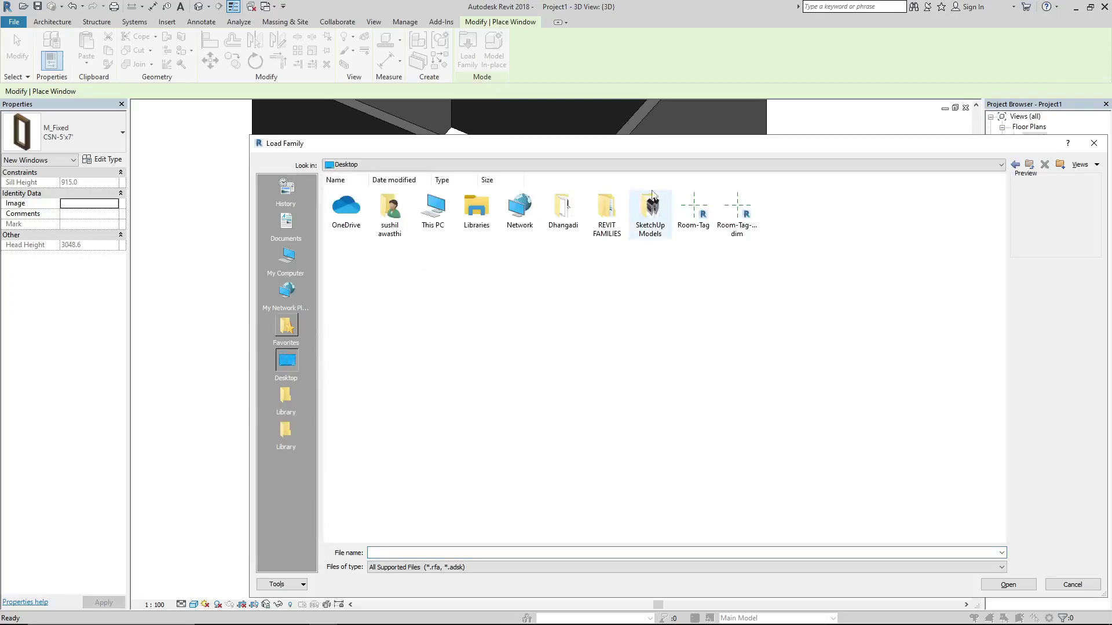
pyautogui.doubleClick(602, 213)
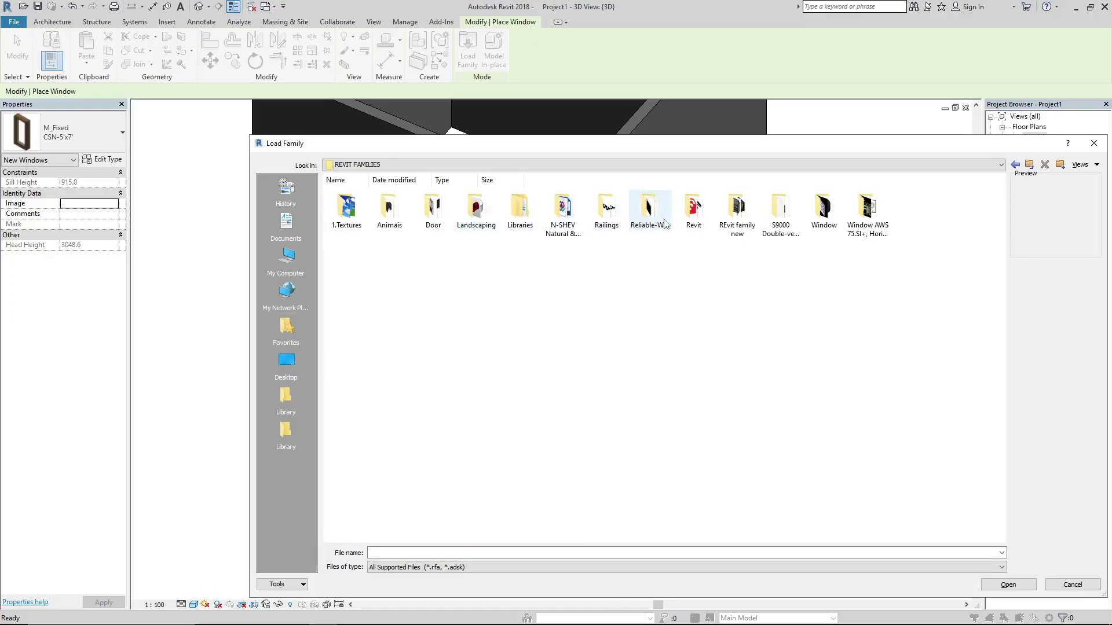
pyautogui.doubleClick(825, 208)
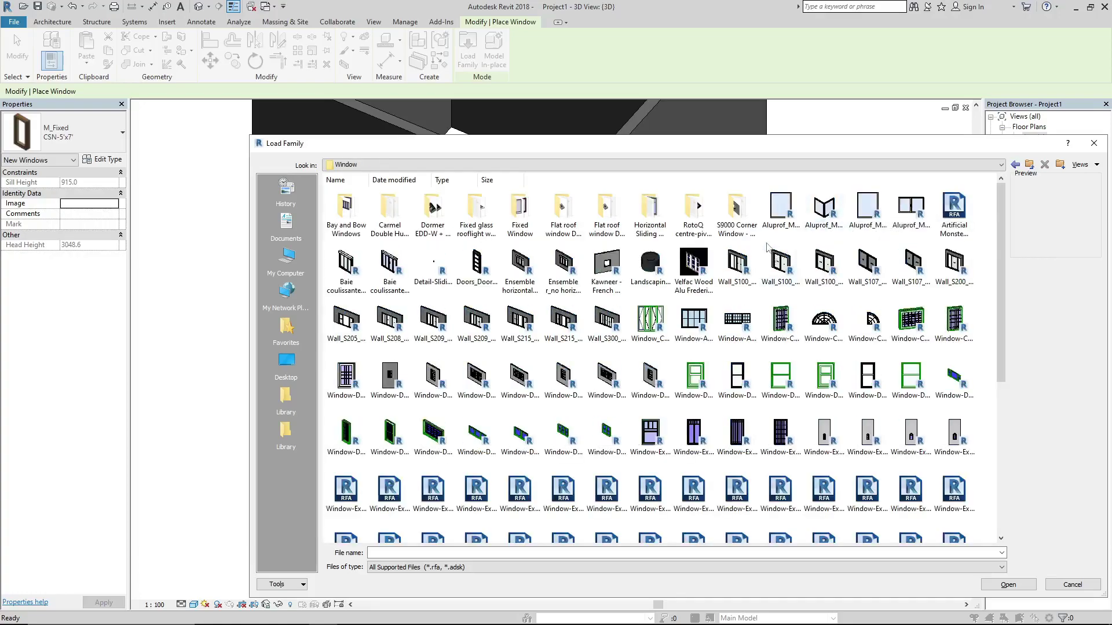
pyautogui.scroll(-5, 604, 397)
pyautogui.scroll(5, 604, 397)
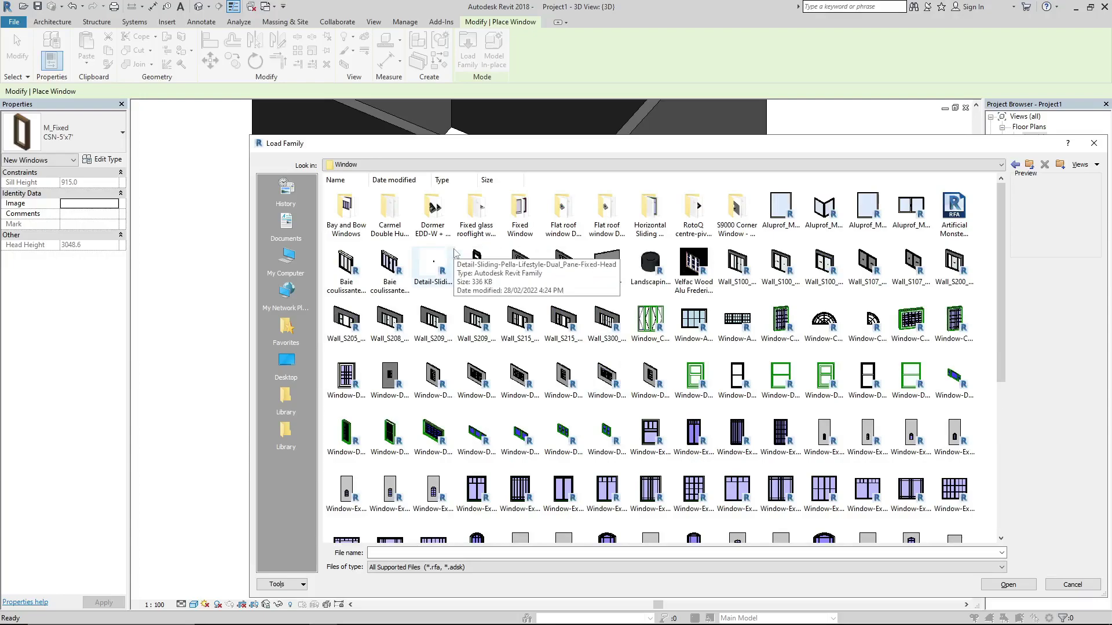
pyautogui.click(362, 207)
pyautogui.doubleClick(362, 203)
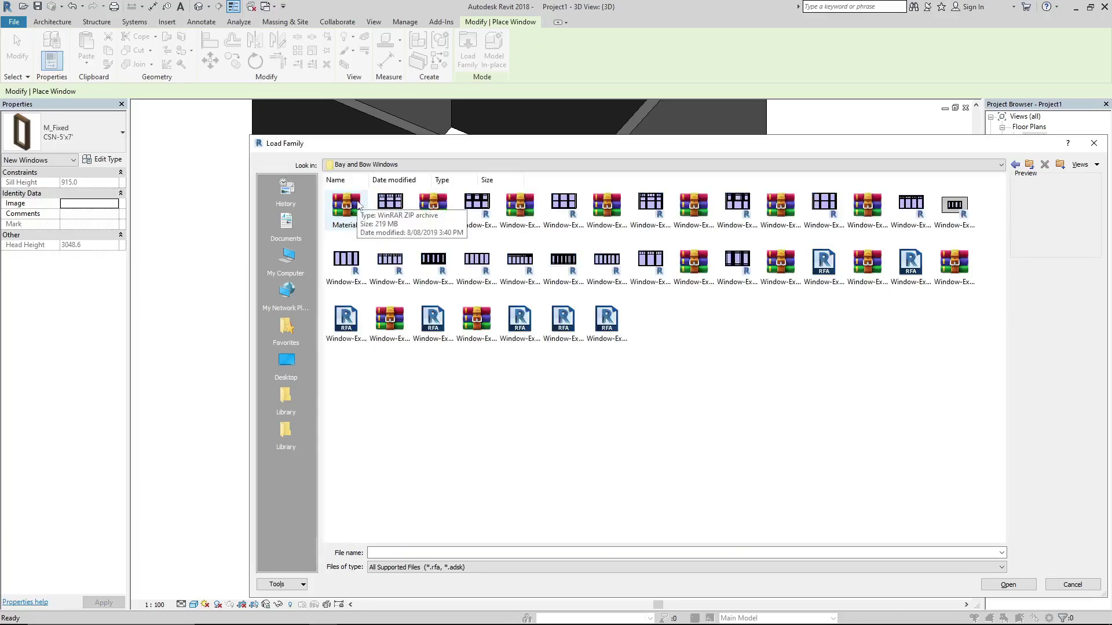
pyautogui.click(549, 262)
pyautogui.click(1006, 585)
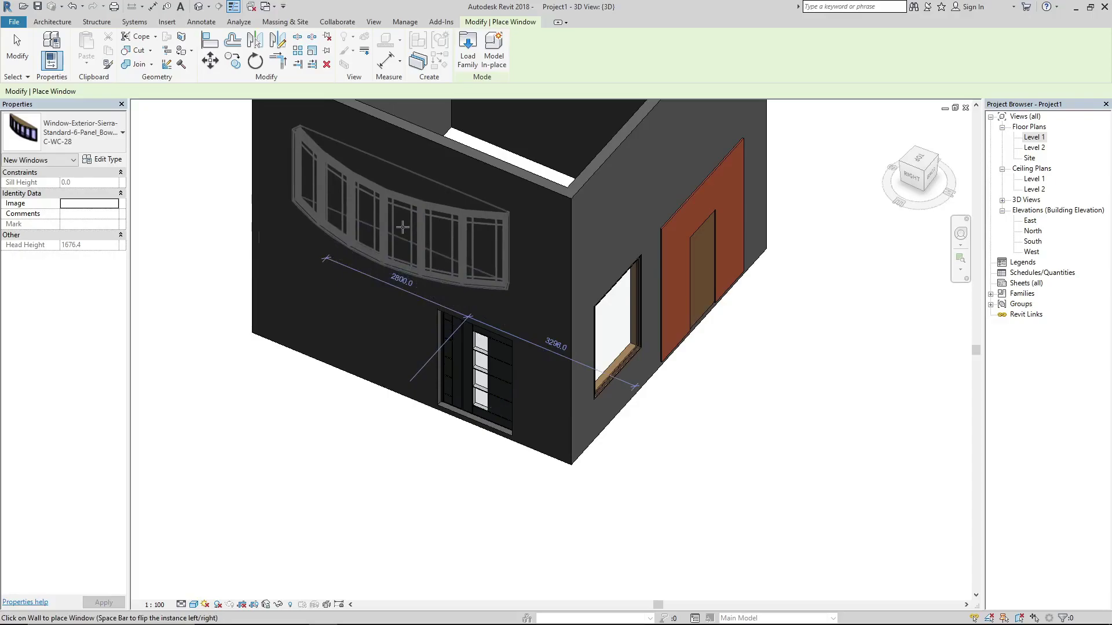
# Place the C-WC-28 bow window high on the Aluprof door's wall, about 2800 mm from the wall's far end.
pyautogui.click(402, 227)
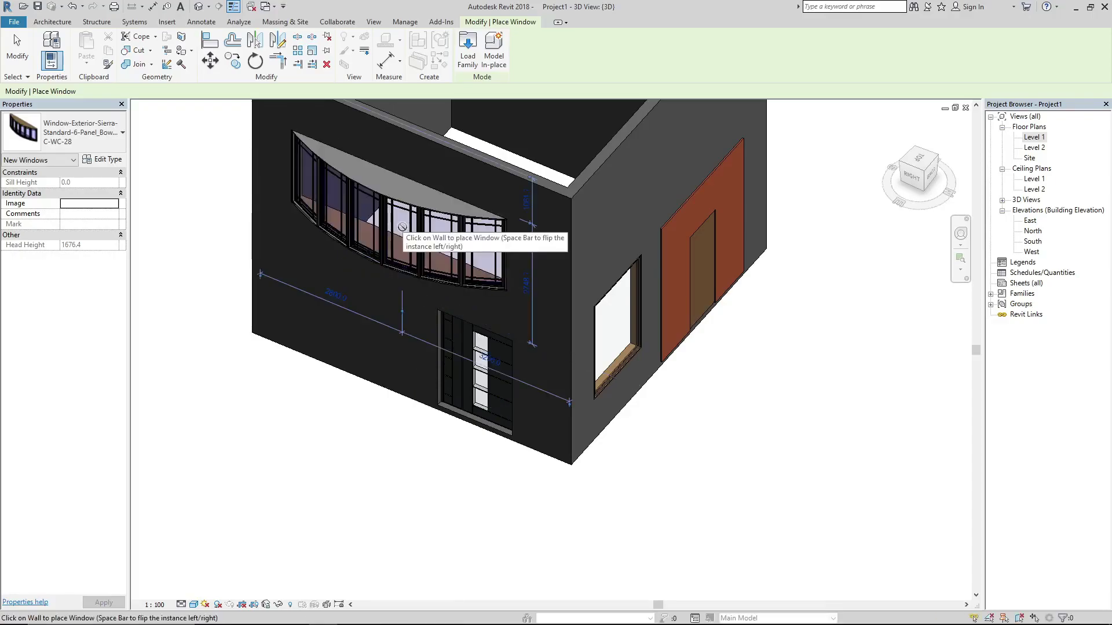
pyautogui.press('Escape')
pyautogui.press('Escape')
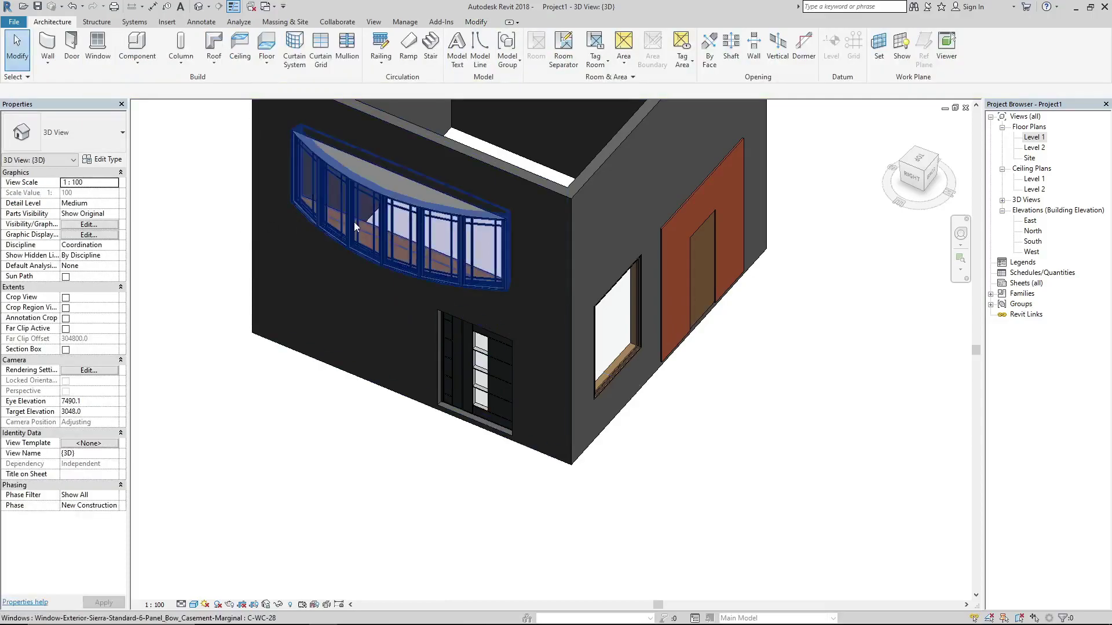
# Review the bow window's type properties, covering construction, graphics, materials and dimensions, without duplicating the type.
pyautogui.keyDown('shift'); pyautogui.moveTo(284, 235); pyautogui.dragTo(422, 255, button='middle'); pyautogui.keyUp('shift')
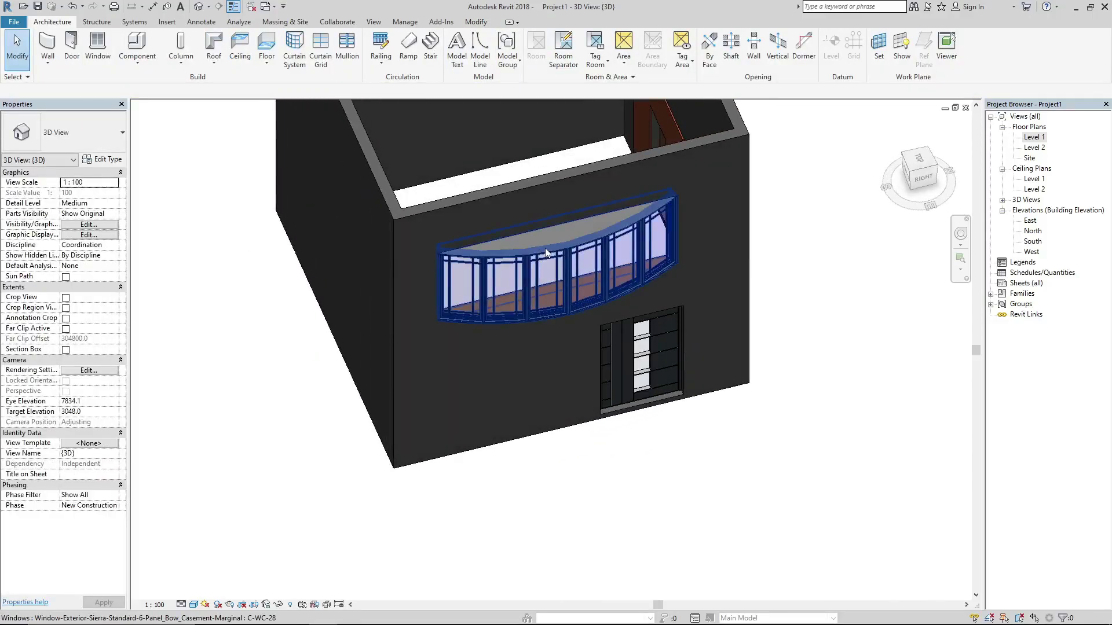
pyautogui.click(546, 253)
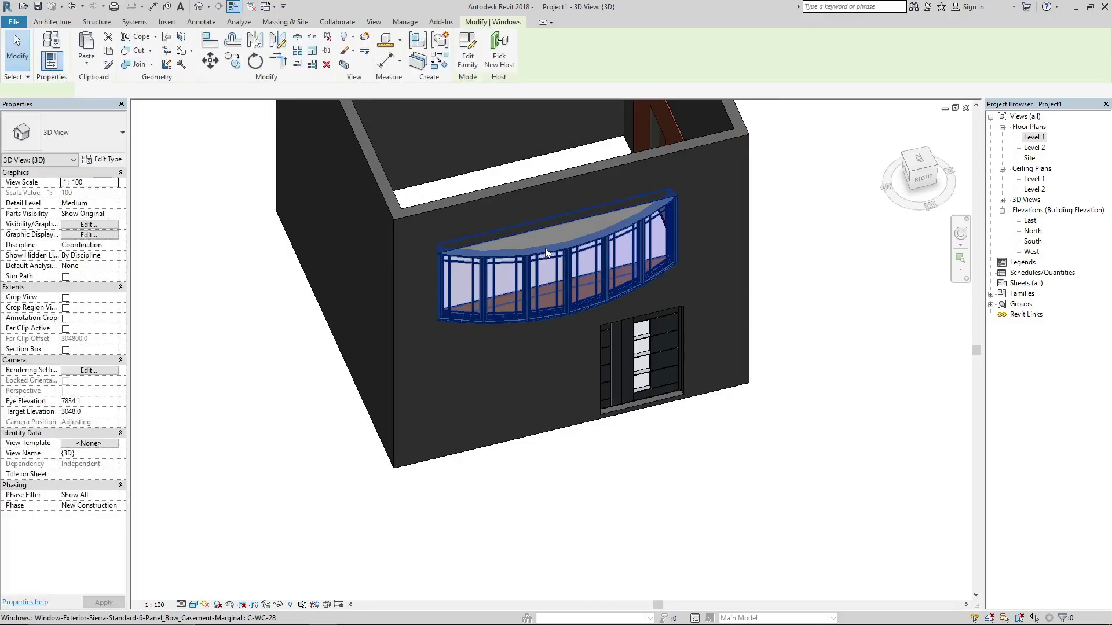
pyautogui.click(99, 160)
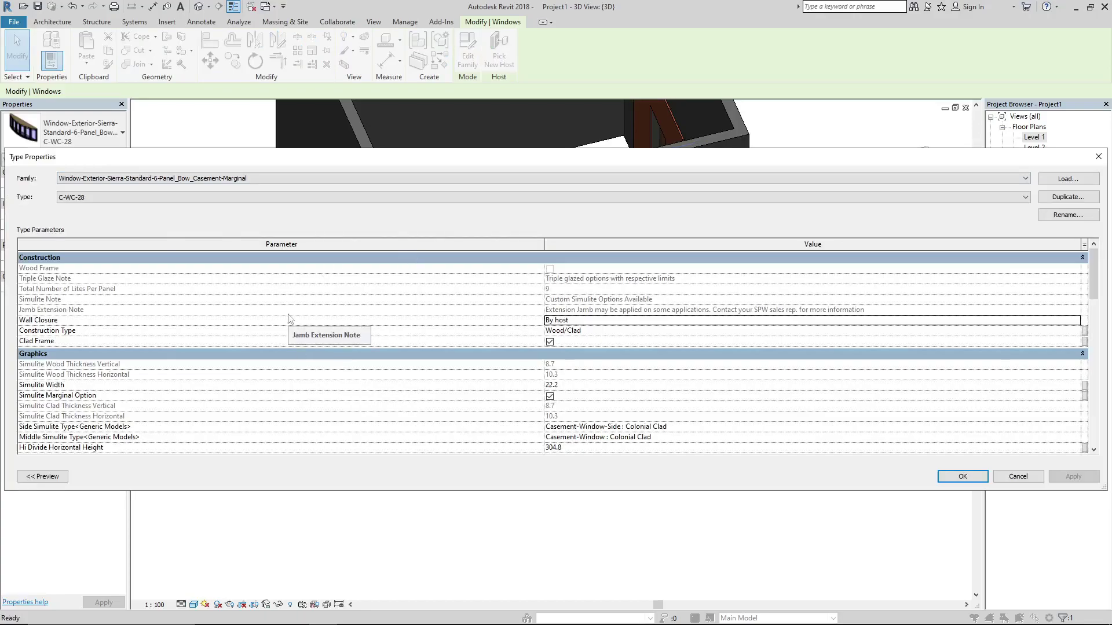
pyautogui.click(1068, 197)
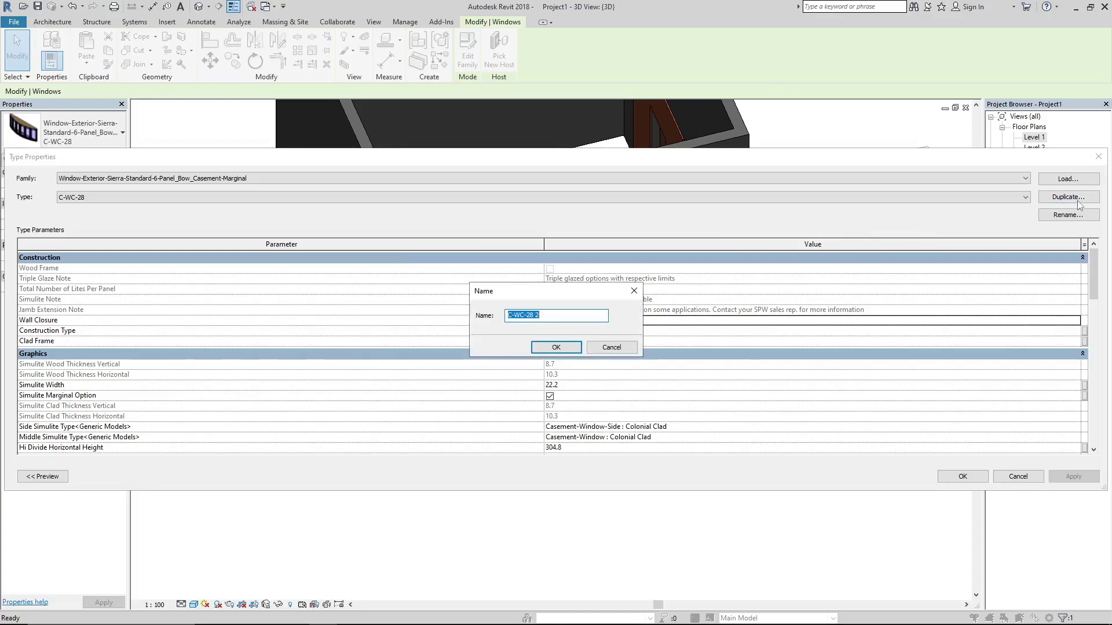
pyautogui.click(634, 291)
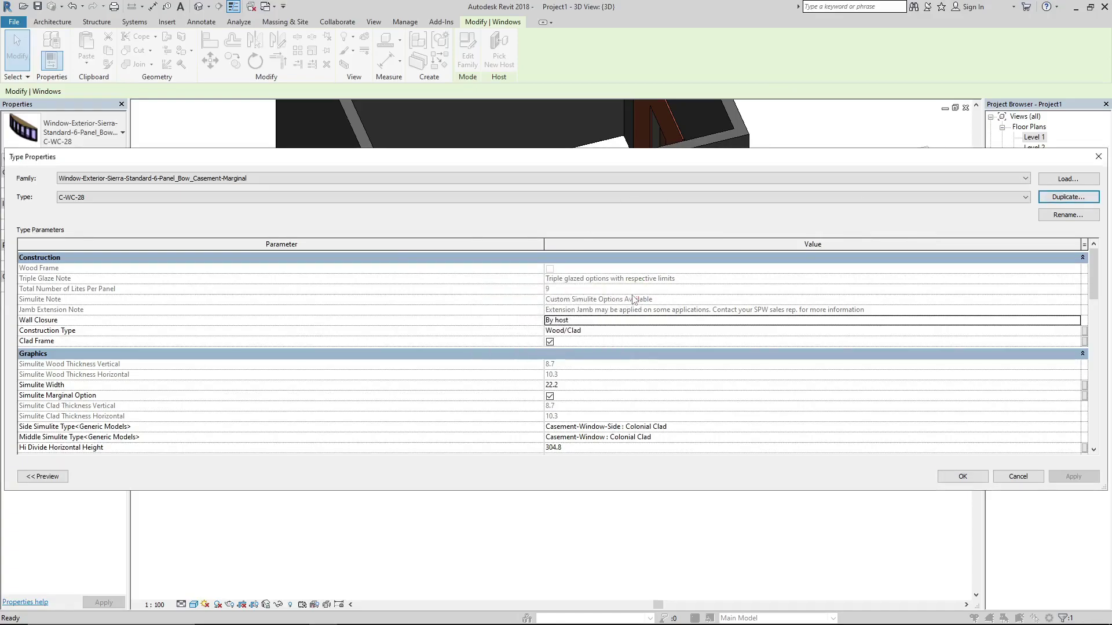
pyautogui.scroll(-3, 333, 356)
pyautogui.scroll(-3, 375, 364)
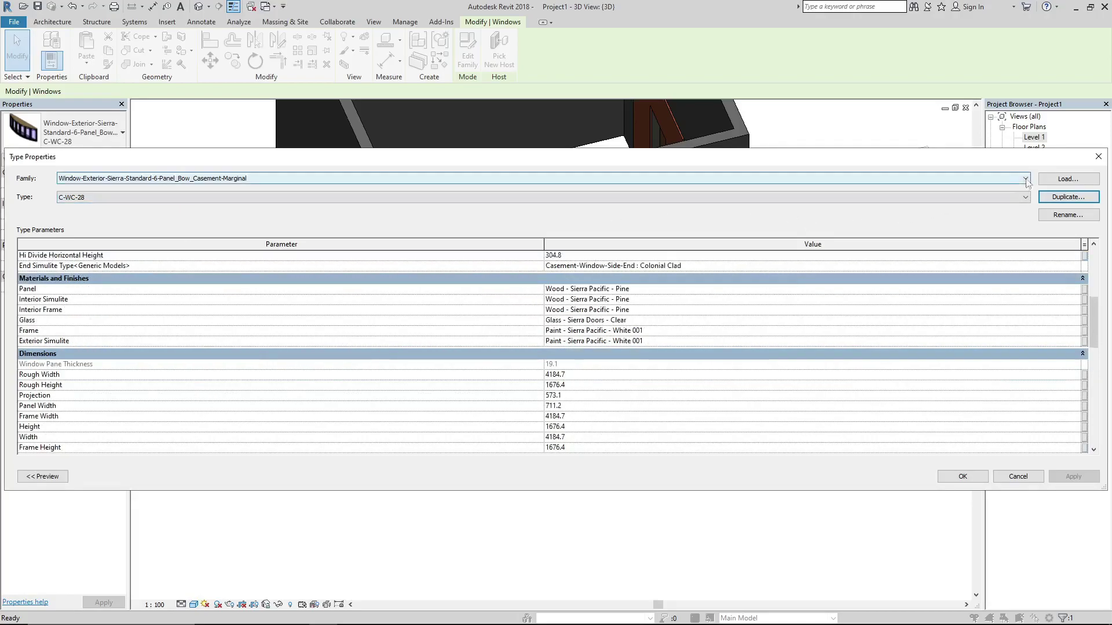
pyautogui.click(1098, 158)
pyautogui.click(523, 472)
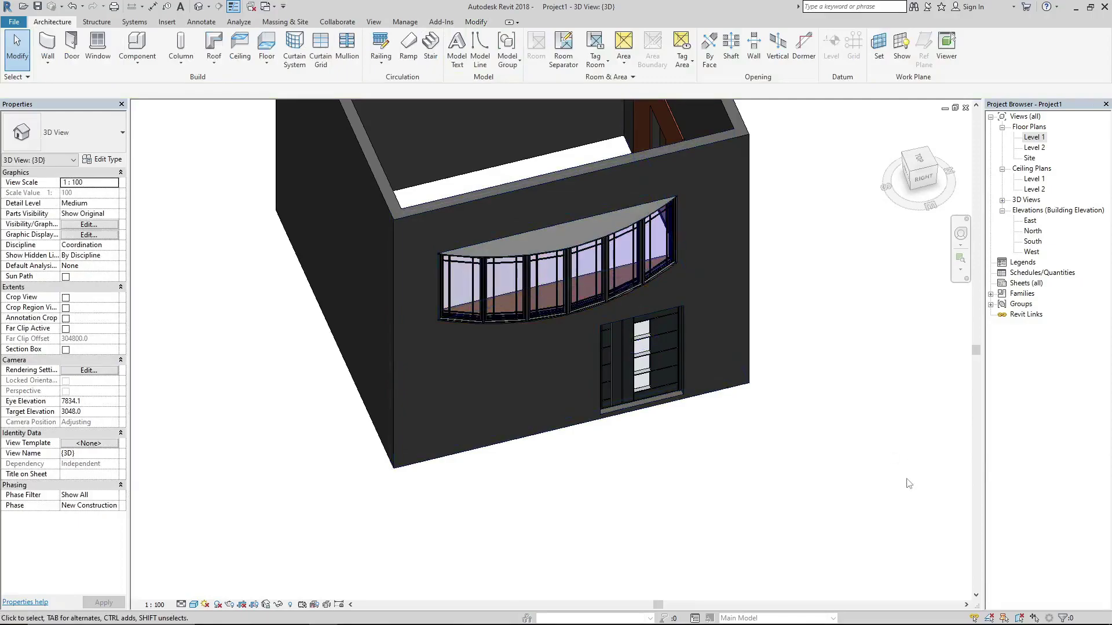
pyautogui.keyDown('shift'); pyautogui.moveTo(818, 399); pyautogui.dragTo(504, 318, button='middle'); pyautogui.keyUp('shift')
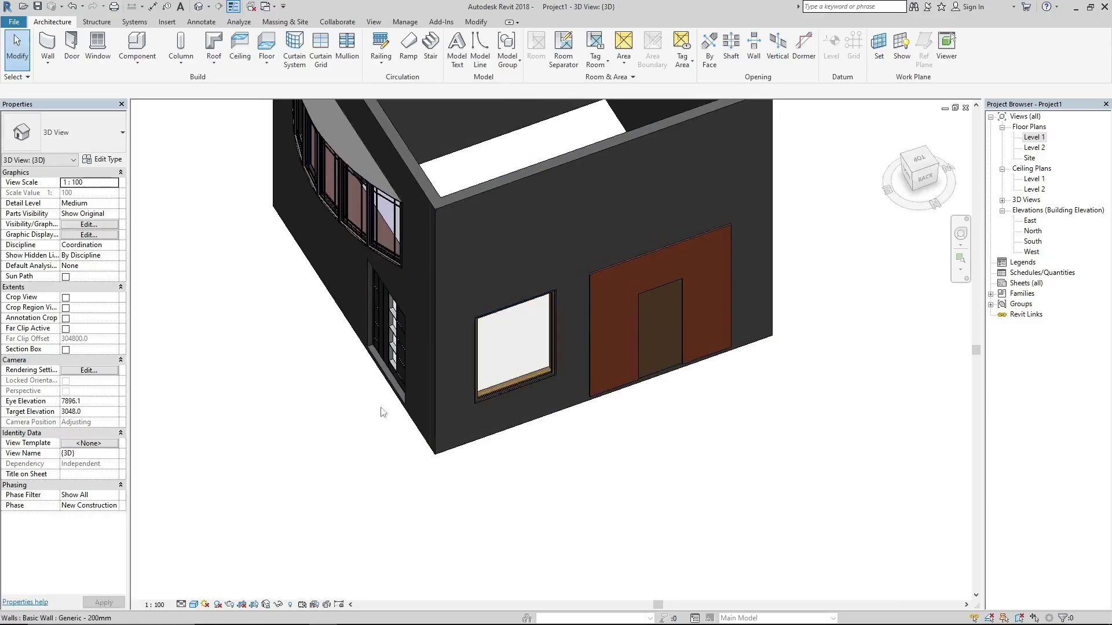
pyautogui.keyDown('shift'); pyautogui.moveTo(365, 436); pyautogui.dragTo(351, 335, button='middle'); pyautogui.keyUp('shift')
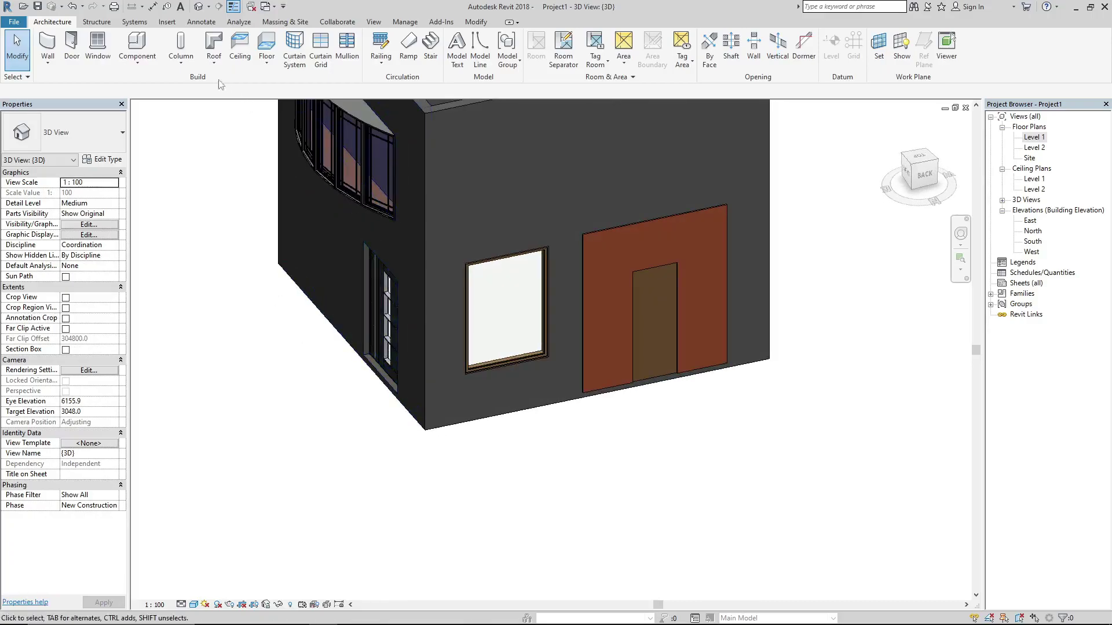
pyautogui.click(150, 68)
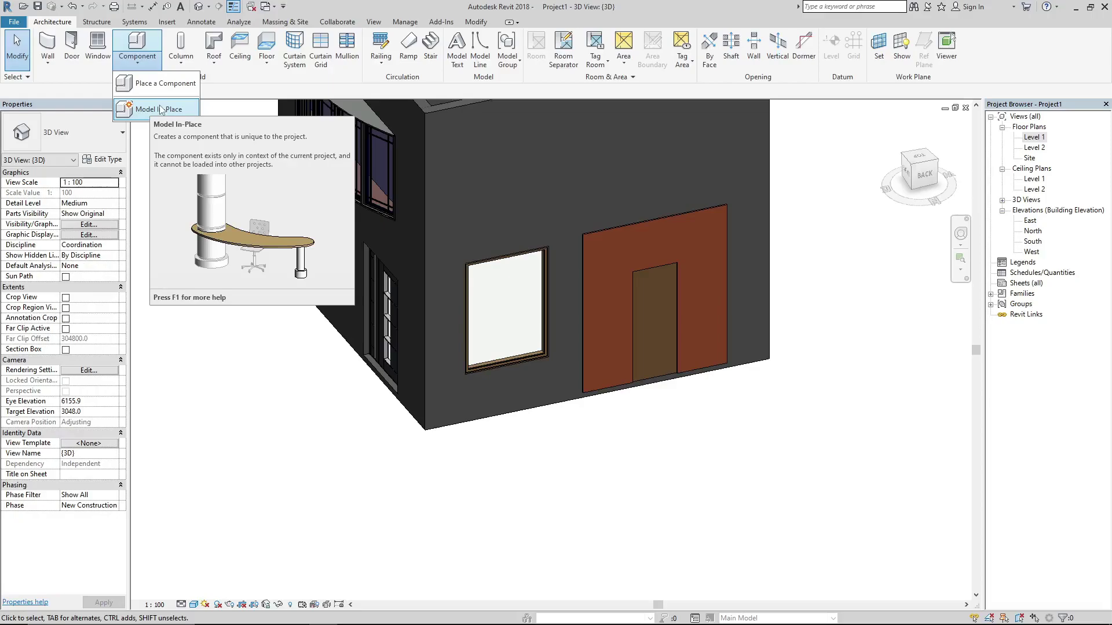
pyautogui.click(155, 182)
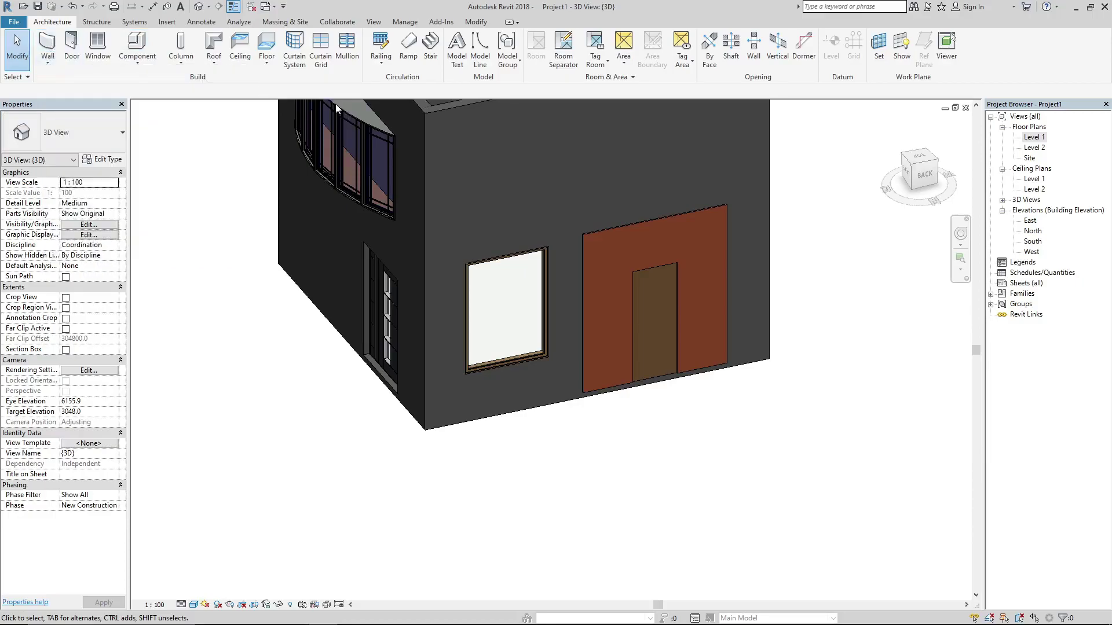
# Open the Level 1 floor plan and bring the room's window and door walls into view.
pyautogui.doubleClick(1034, 138)
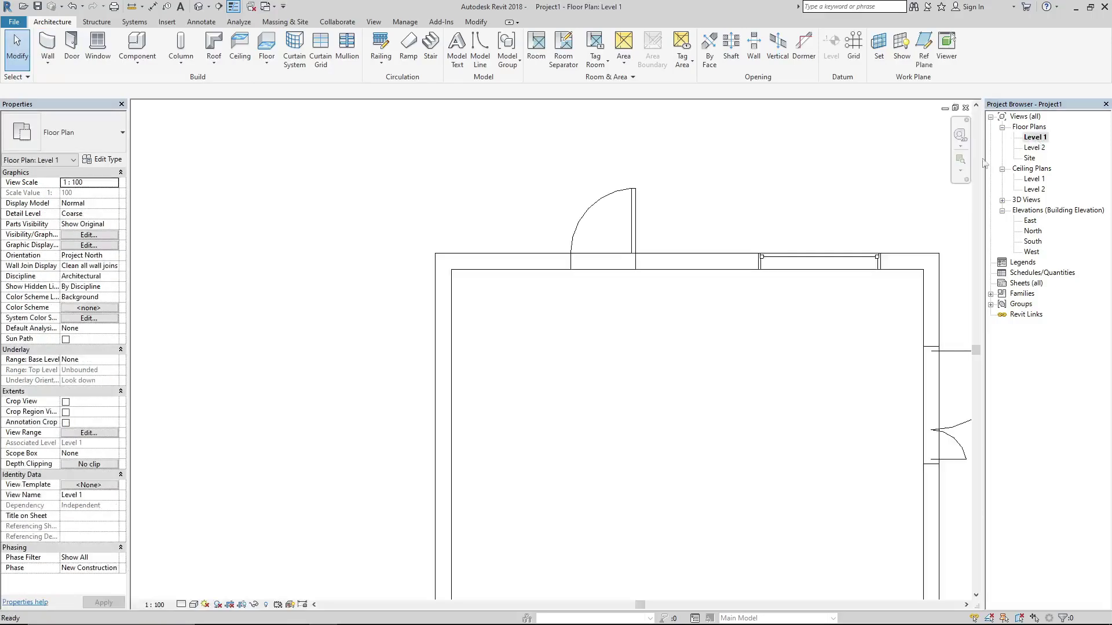
pyautogui.scroll(3, 605, 241)
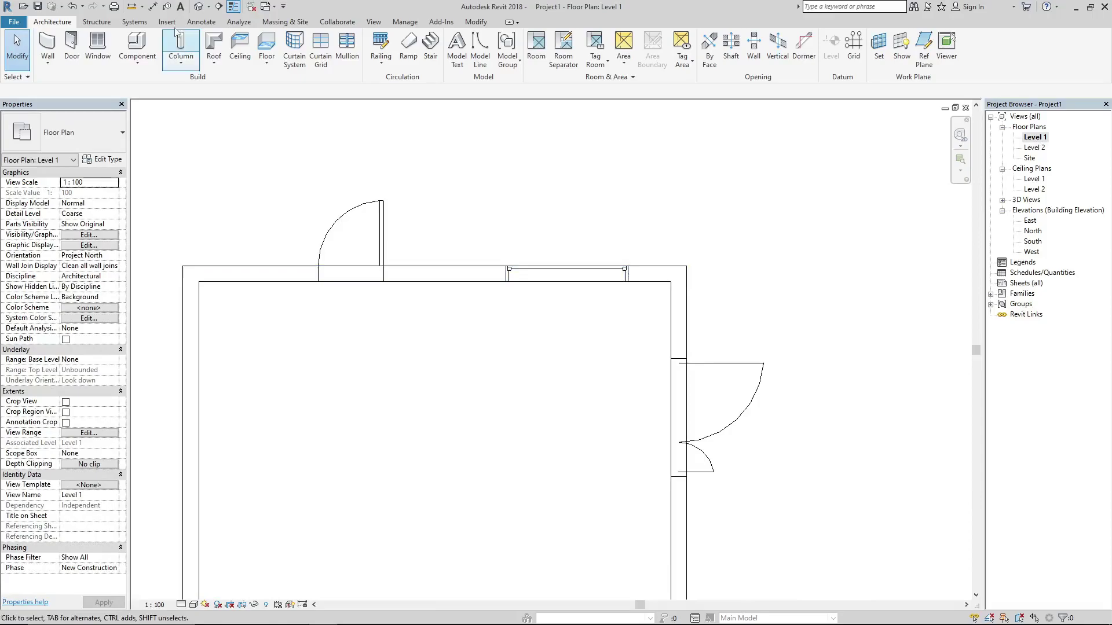
pyautogui.click(137, 61)
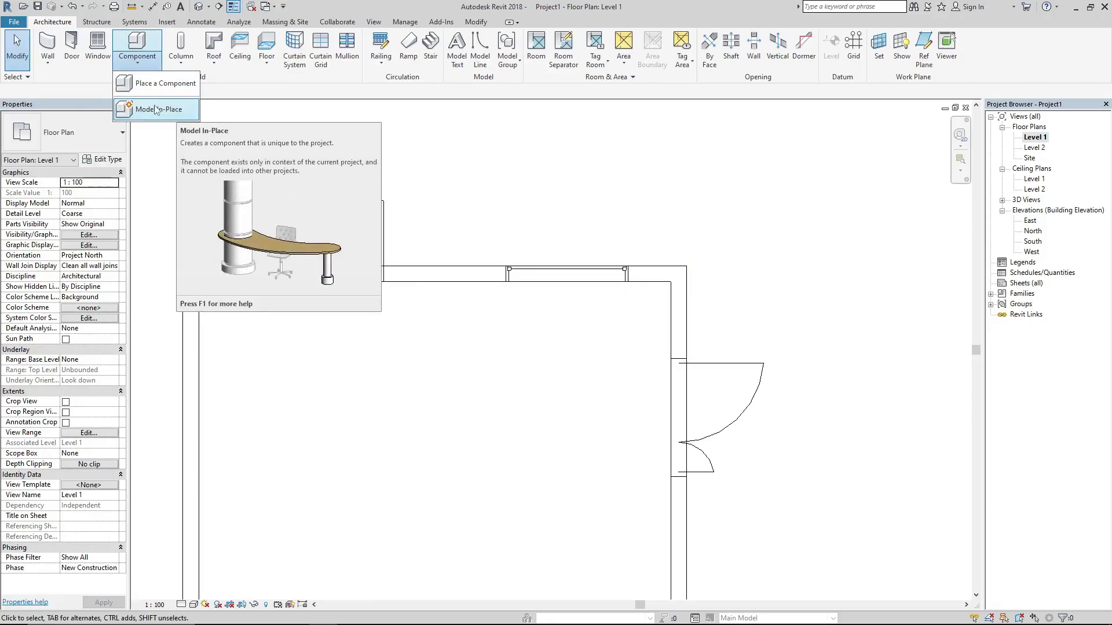
# Draw a Generic - 200mm wall with location line Finish Face: Exterior along the window wall's outer face, from the outer corner to just past the window.
pyautogui.click(46, 65)
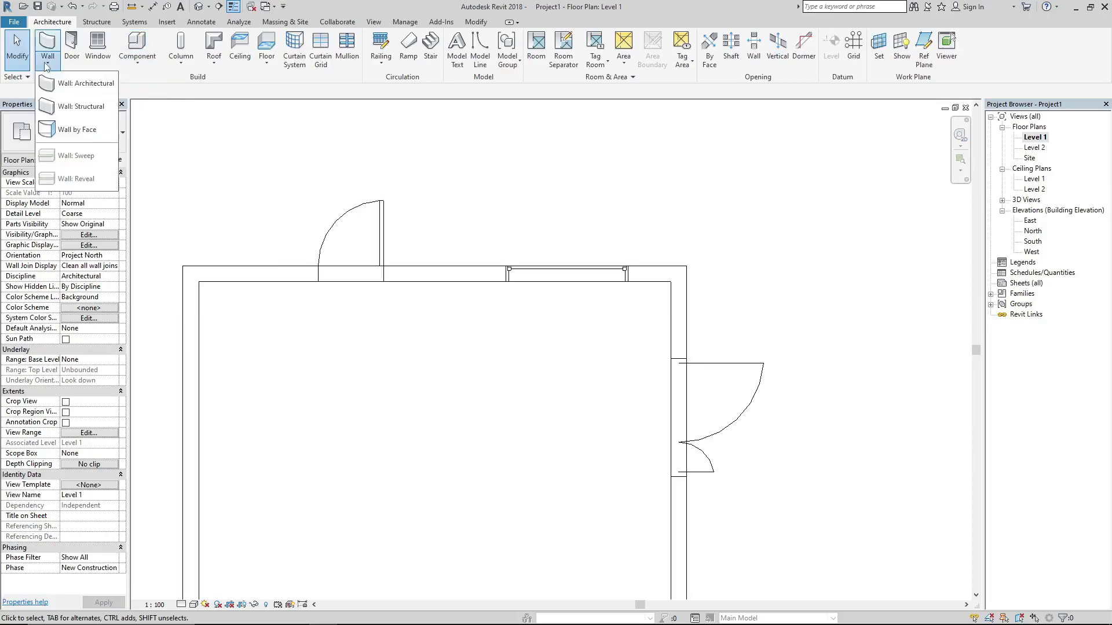
pyautogui.click(70, 86)
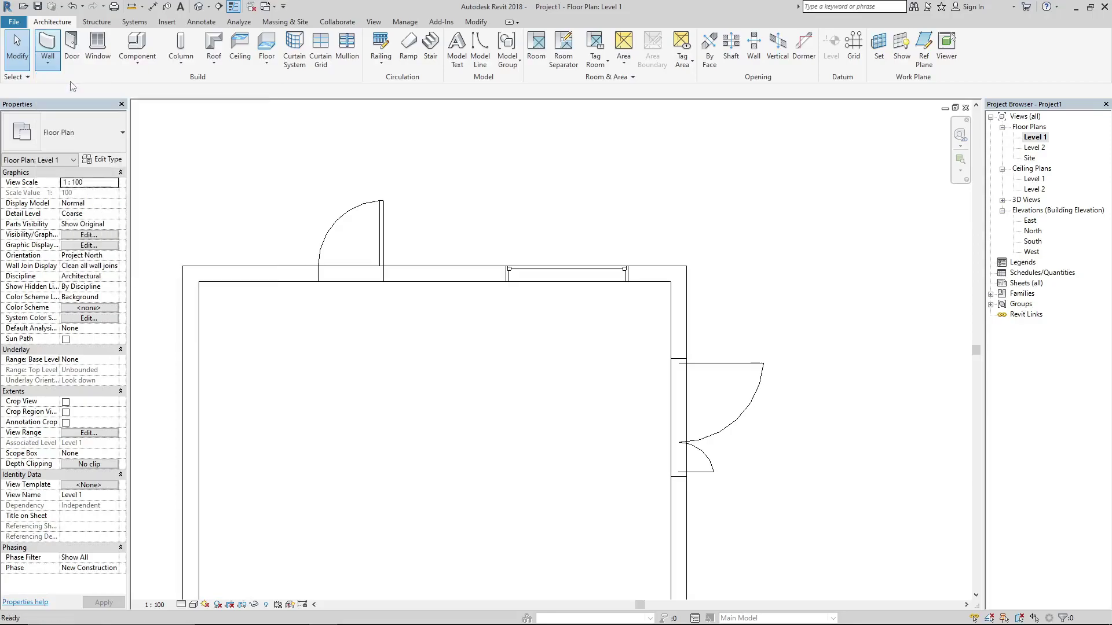
pyautogui.scroll(2, 626, 248)
pyautogui.scroll(1, 626, 247)
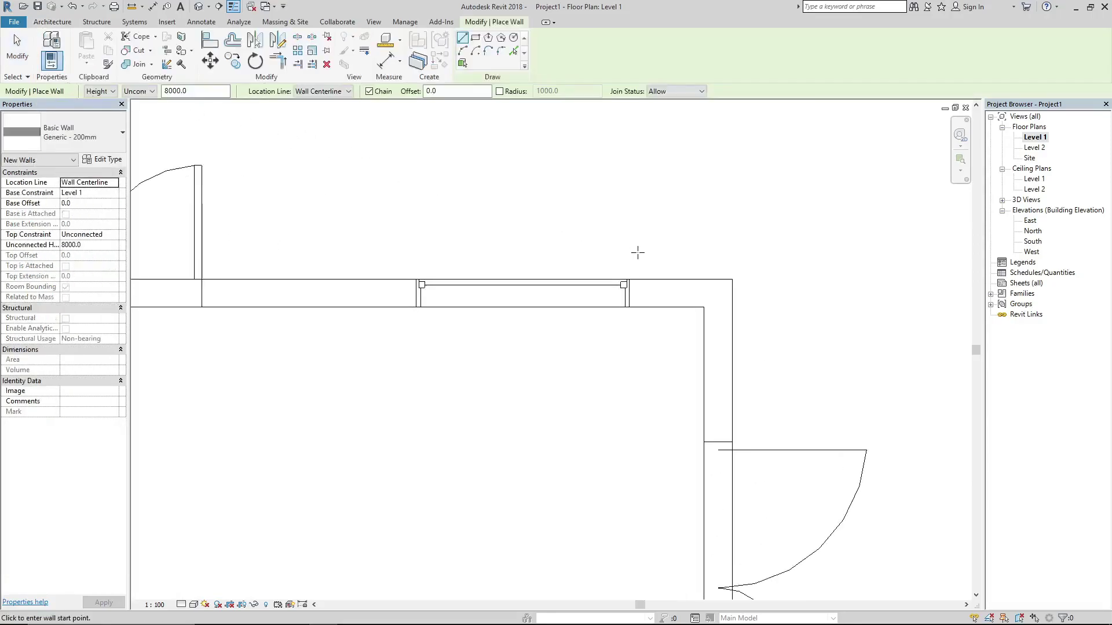
pyautogui.click(732, 279)
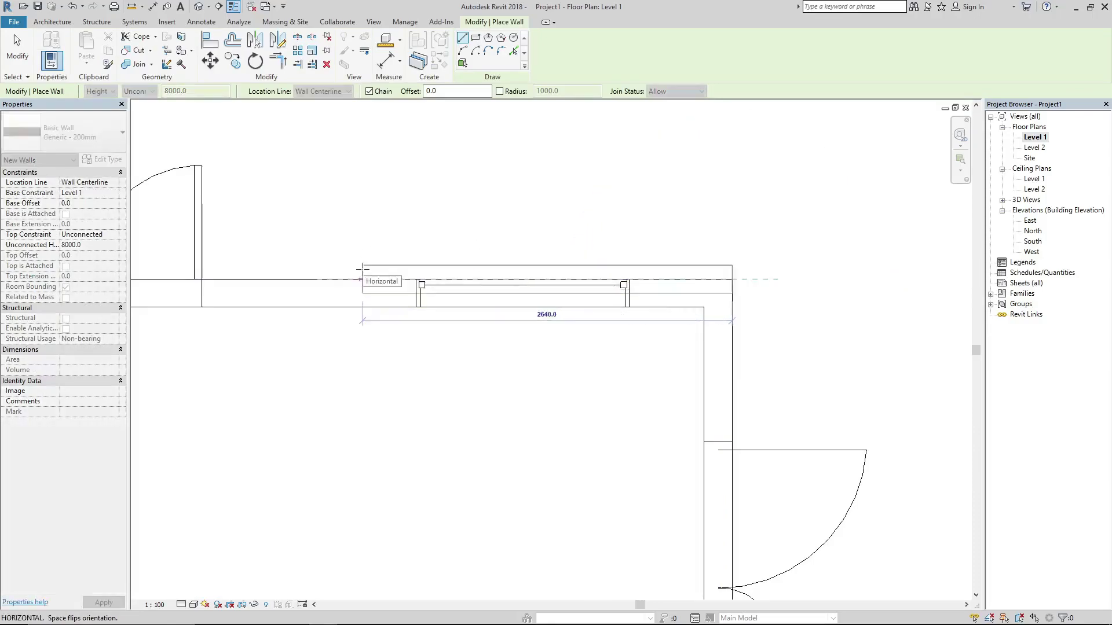
pyautogui.press('Escape')
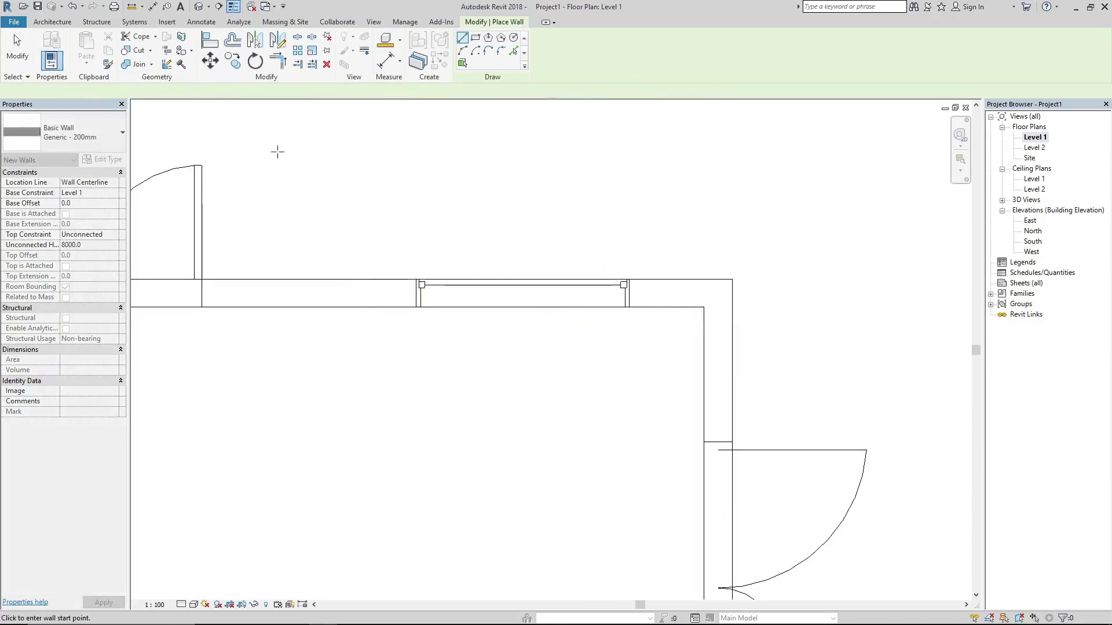
pyautogui.click(313, 95)
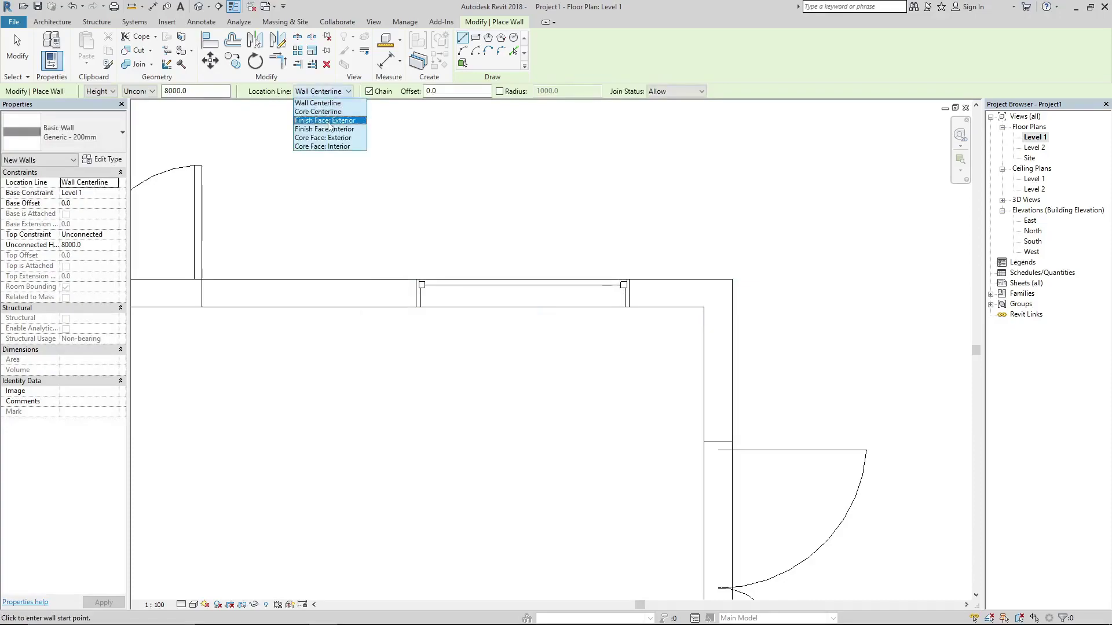
pyautogui.click(328, 121)
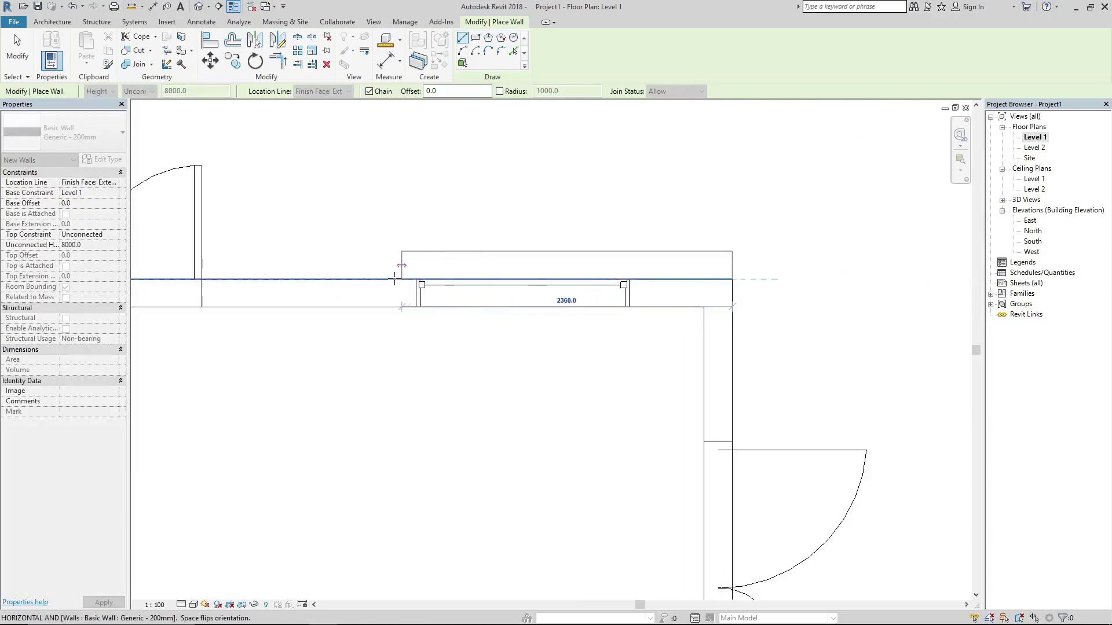
pyautogui.click(368, 280)
pyautogui.press('Escape')
pyautogui.press('Escape')
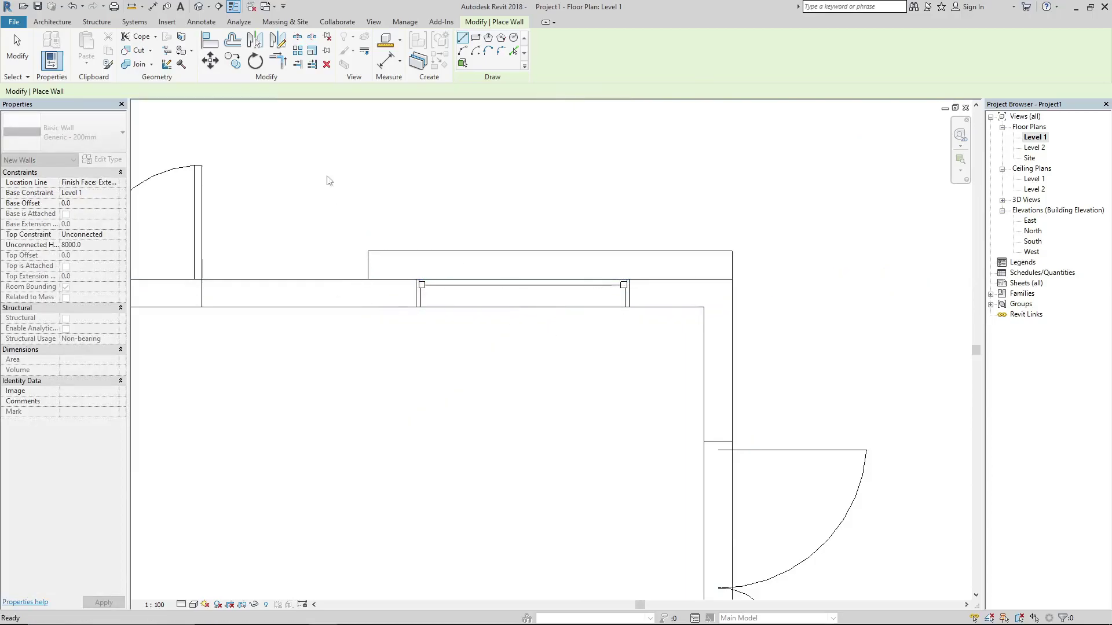
# In the 3D view, edit the profile of the new wall covering the window and delete all its boundary lines.
pyautogui.click(199, 6)
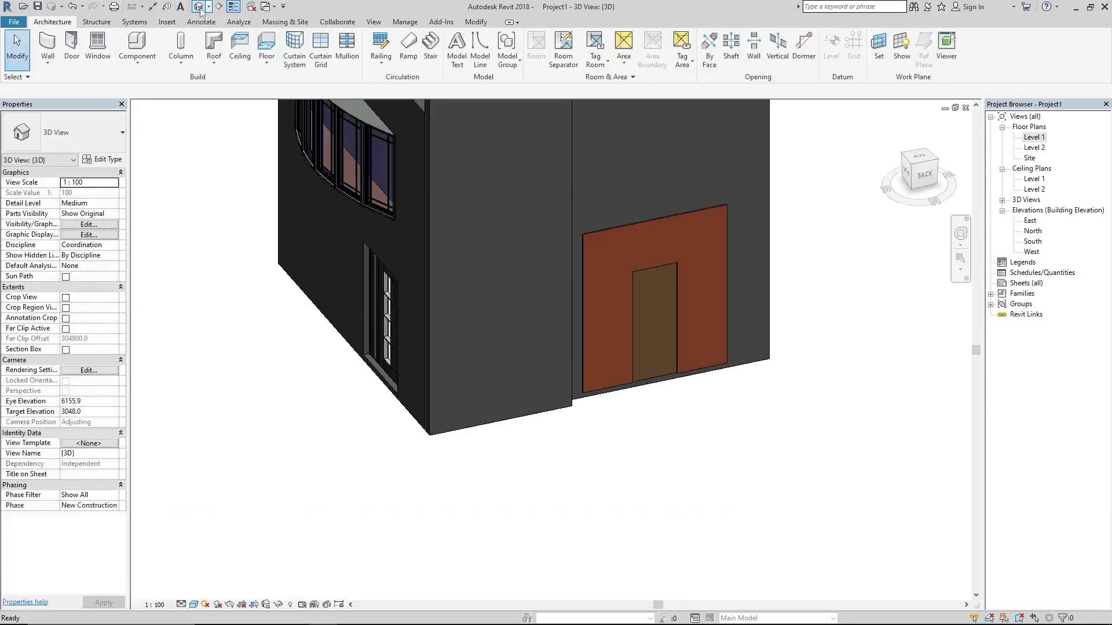
pyautogui.keyDown('shift'); pyautogui.moveTo(348, 408); pyautogui.dragTo(515, 346, button='middle'); pyautogui.keyUp('shift')
pyautogui.scroll(-3, 437, 470)
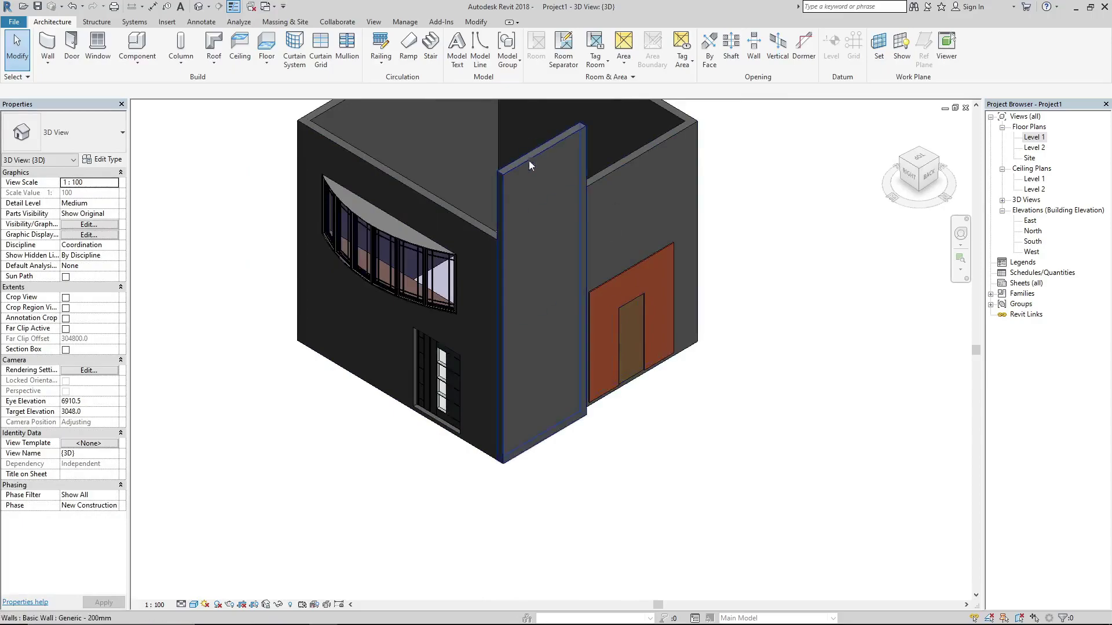
pyautogui.keyDown('shift'); pyautogui.moveTo(565, 394); pyautogui.dragTo(542, 402, button='middle'); pyautogui.keyUp('shift')
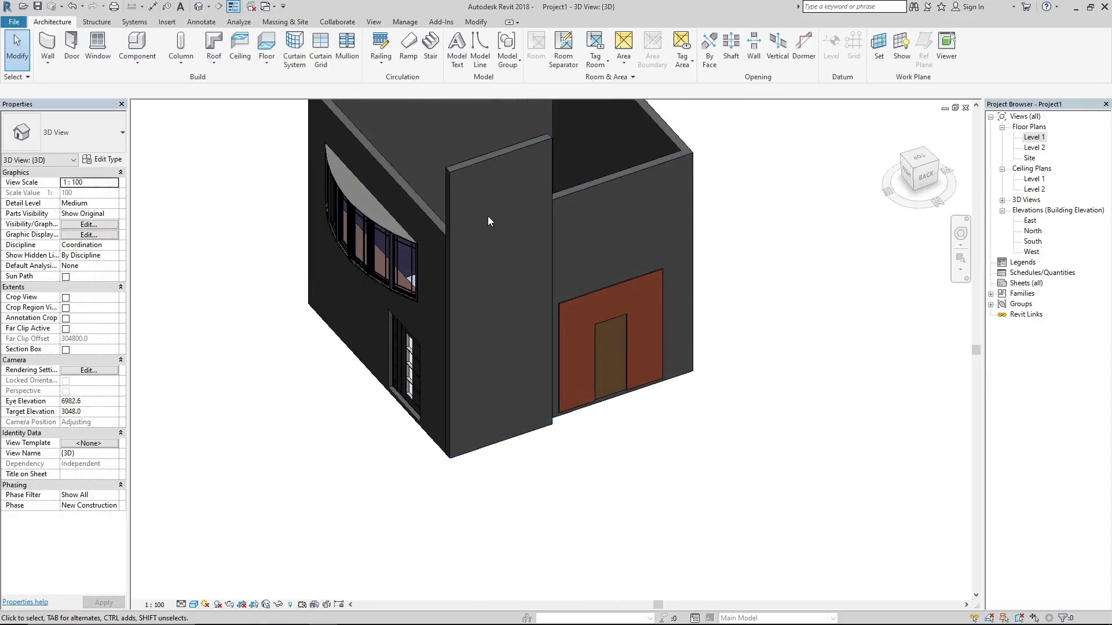
pyautogui.click(495, 159)
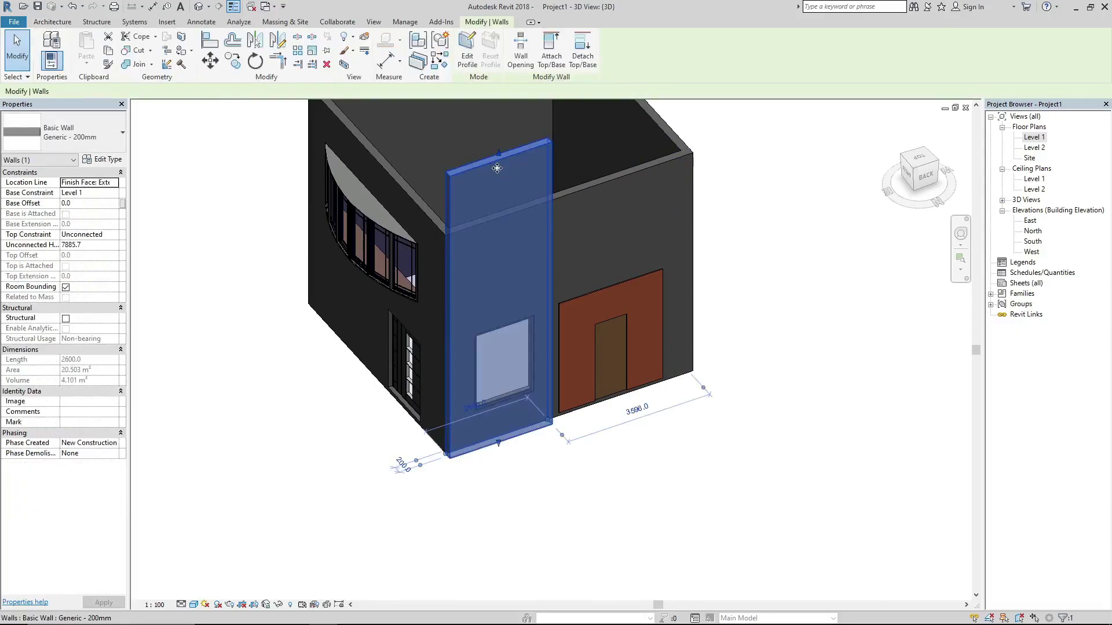
pyautogui.click(467, 56)
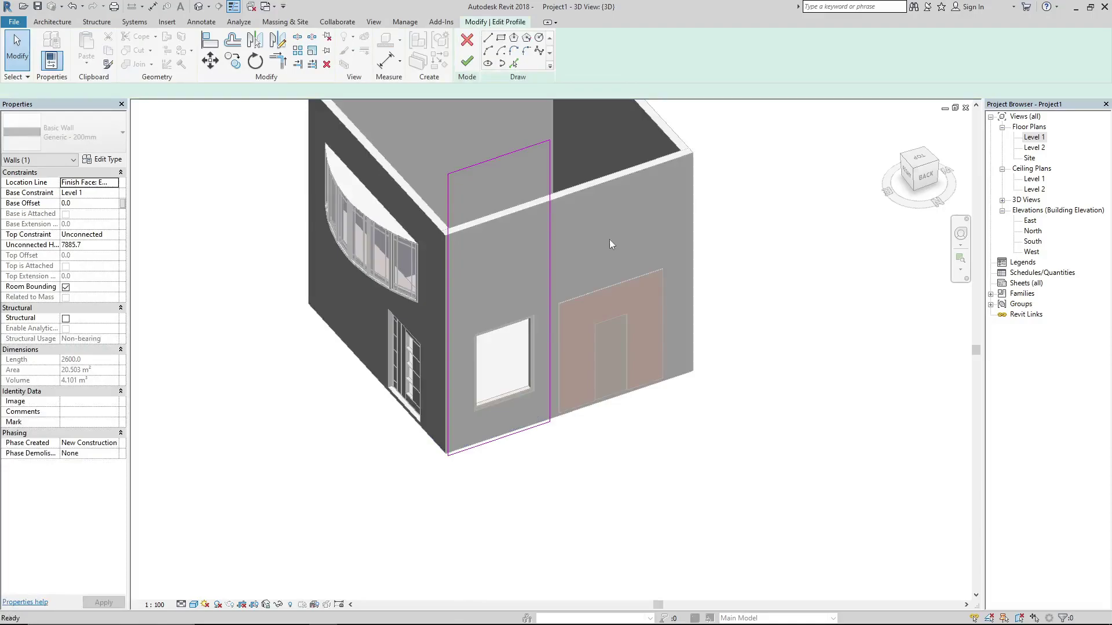
pyautogui.moveTo(531, 289)
pyautogui.keyDown('shift'); pyautogui.mouseDown(button='middle')
pyautogui.moveTo(446, 268)
pyautogui.moveTo(471, 265)
pyautogui.mouseUp(button='middle'); pyautogui.keyUp('shift')
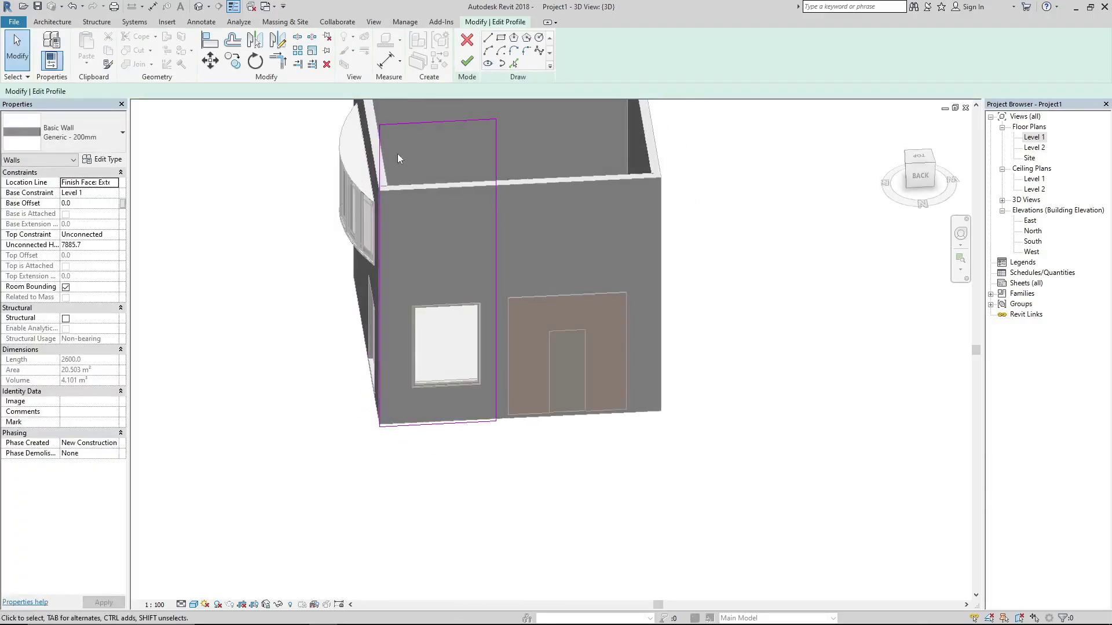
pyautogui.scroll(-2, 456, 441)
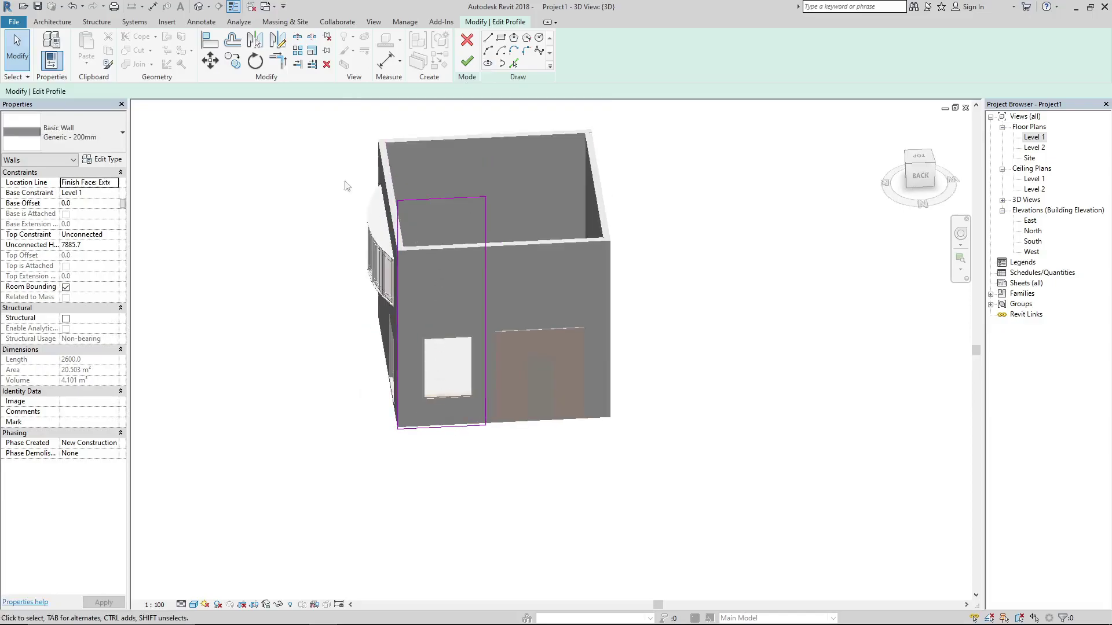
pyautogui.moveTo(337, 168); pyautogui.dragTo(605, 521)
pyautogui.press('Delete')
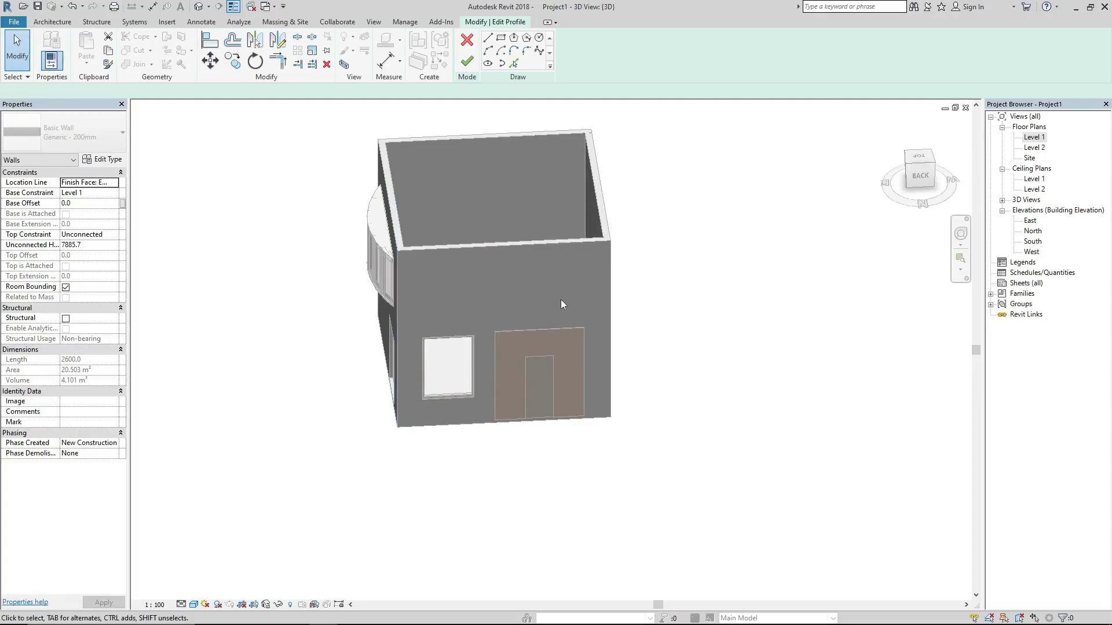
# Sketch a rectangle about 1530 by 2140 mm in the wall profile along the outer edge of the window frame.
pyautogui.click(500, 38)
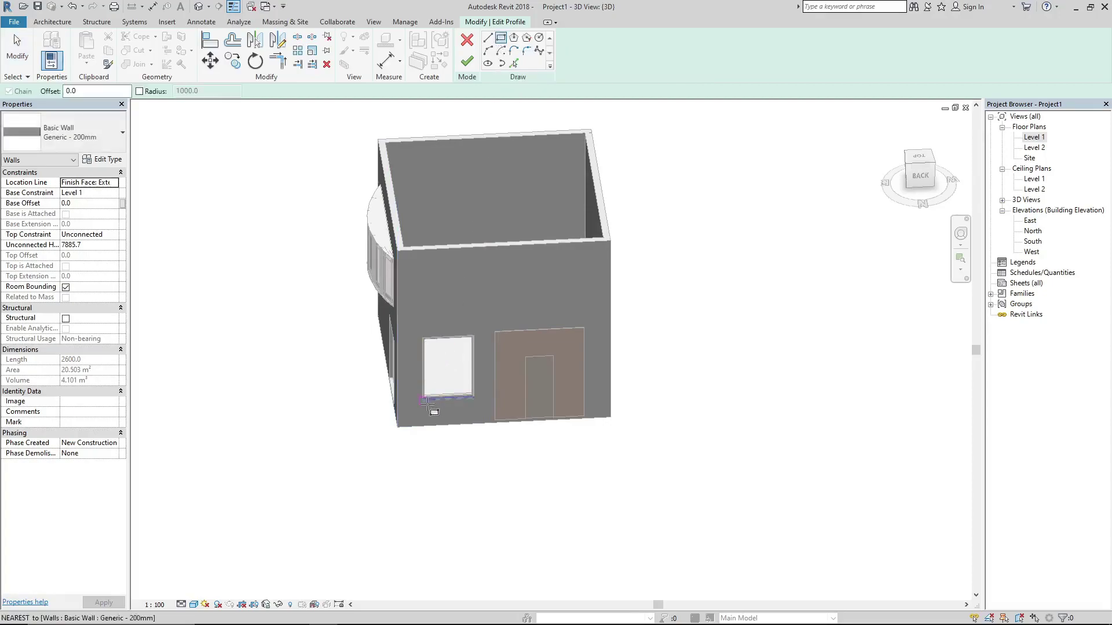
pyautogui.scroll(6, 429, 406)
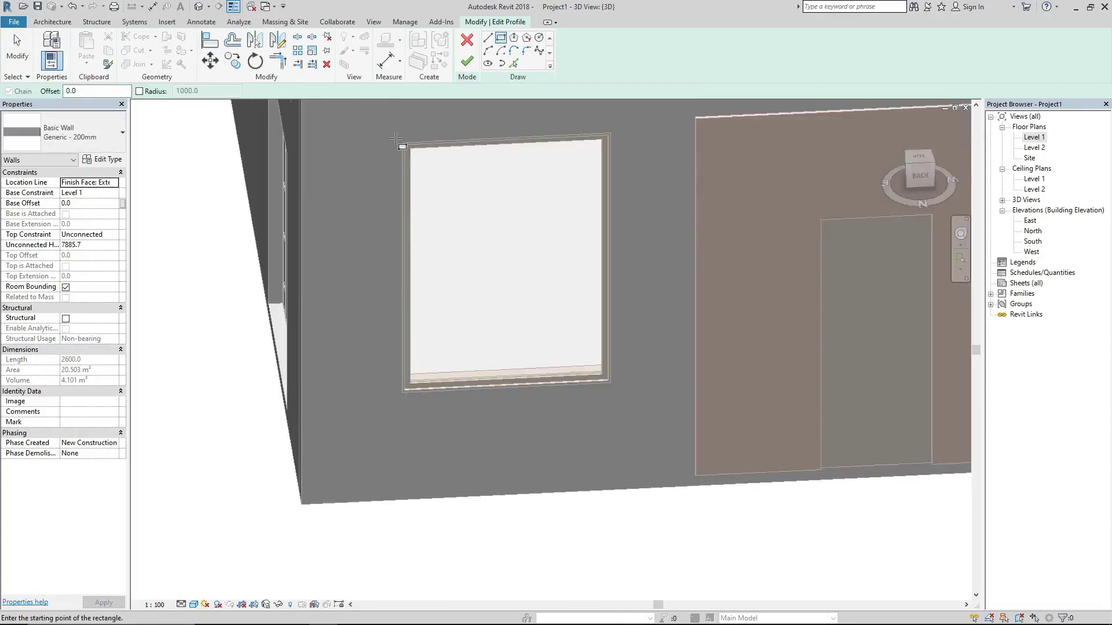
pyautogui.scroll(2, 403, 140)
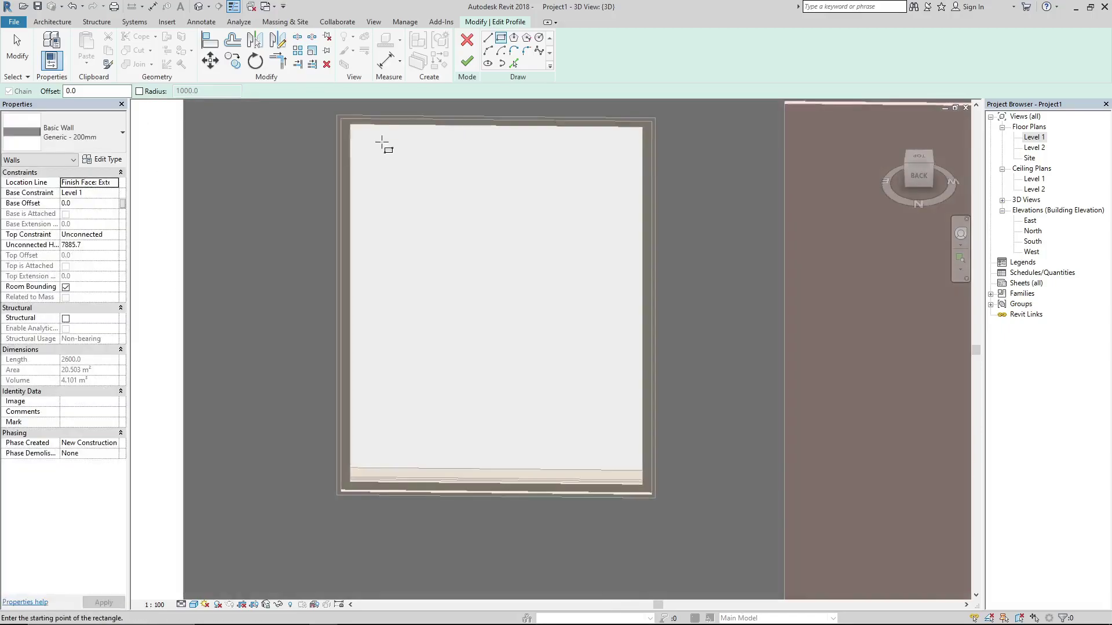
pyautogui.click(338, 116)
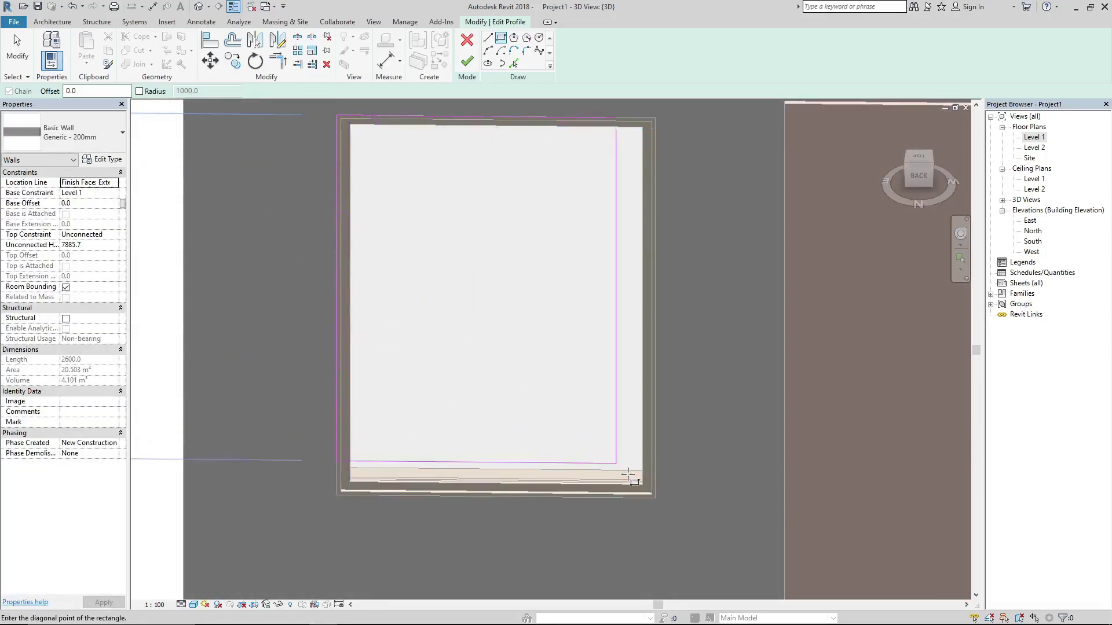
pyautogui.click(659, 497)
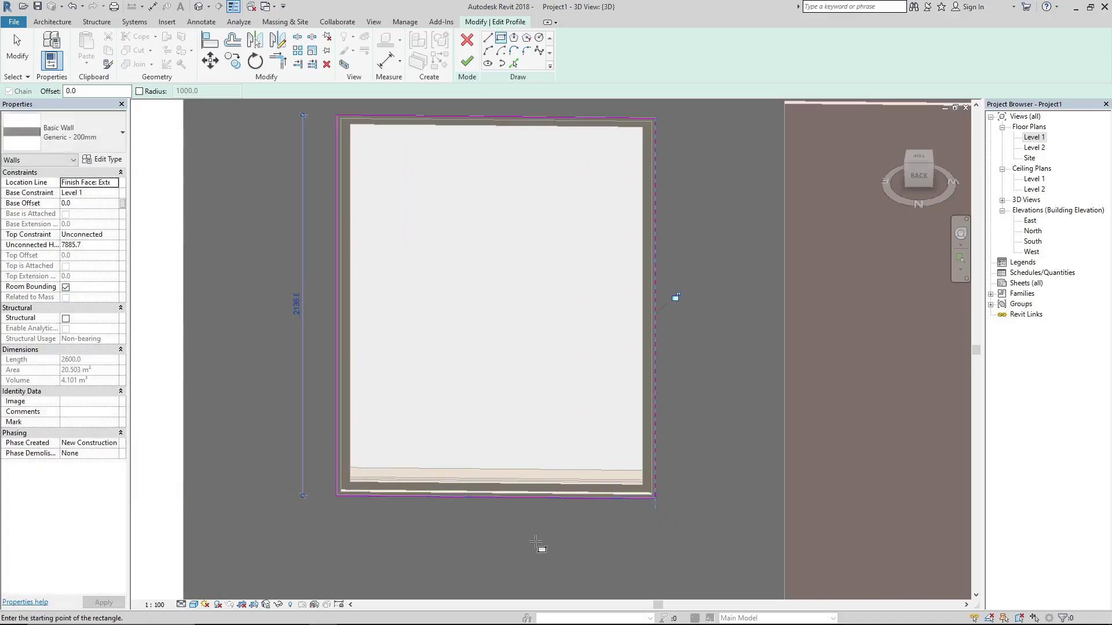
pyautogui.scroll(-1, 539, 534)
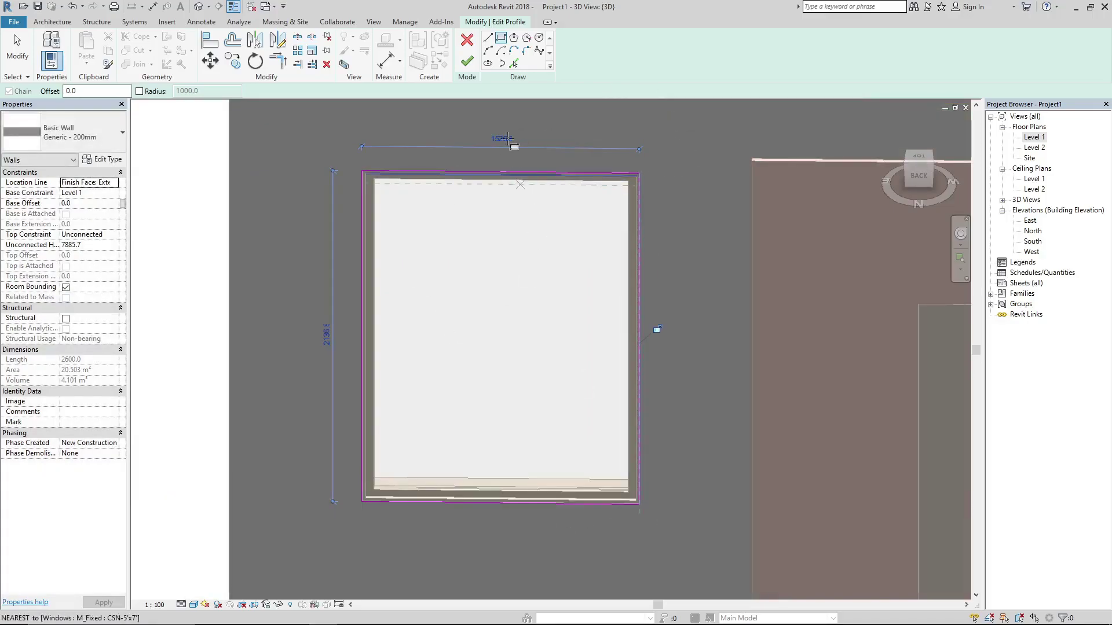
# Sketch a second rectangle offset 101.6 mm outward from the first around the window, and finish the wall profile.
pyautogui.click(502, 39)
pyautogui.click(67, 93)
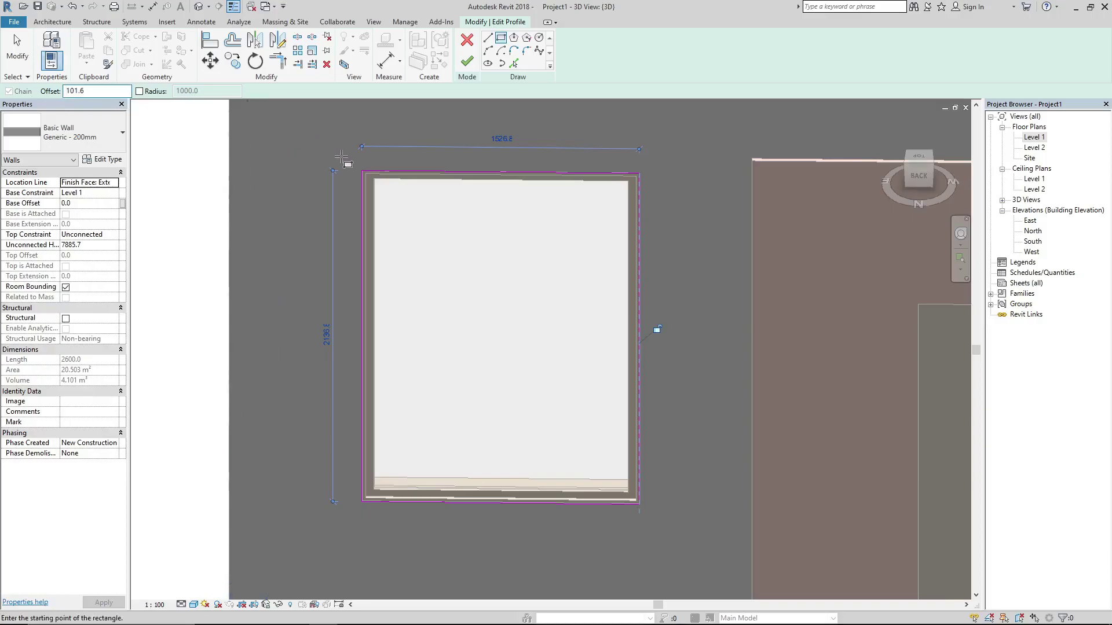
pyautogui.click(361, 172)
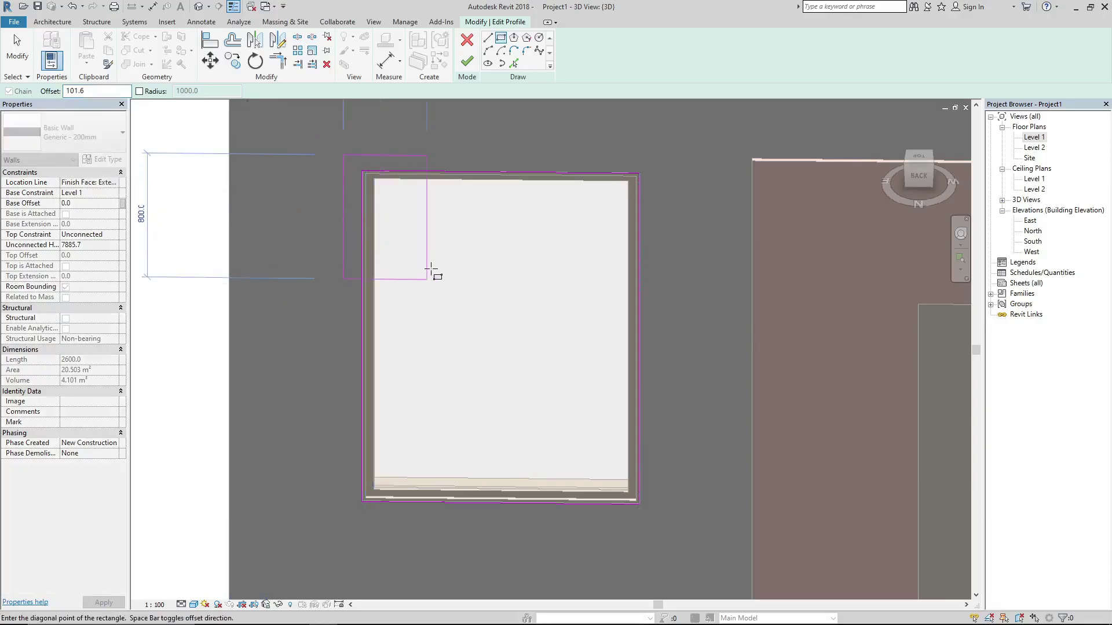
pyautogui.click(435, 276)
pyautogui.press('space')
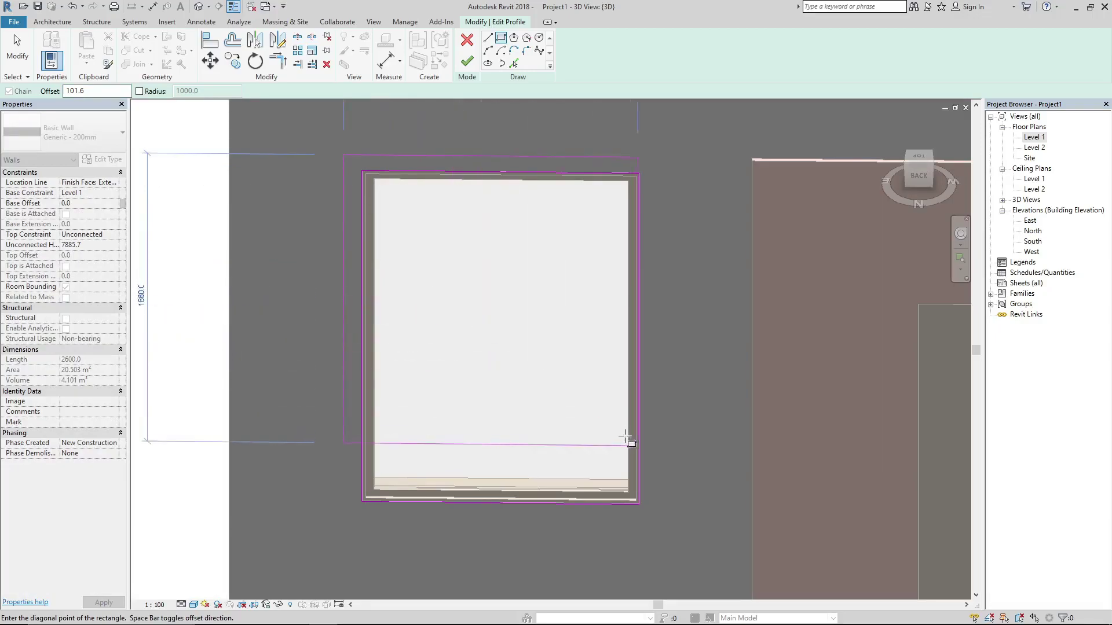
pyautogui.scroll(2, 650, 527)
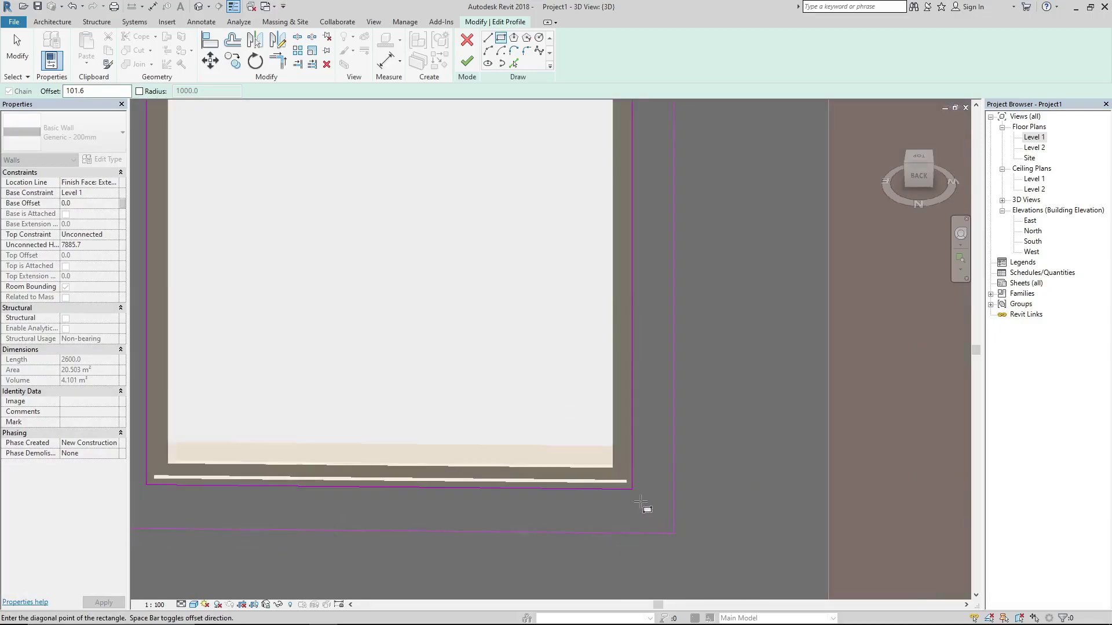
pyautogui.click(634, 491)
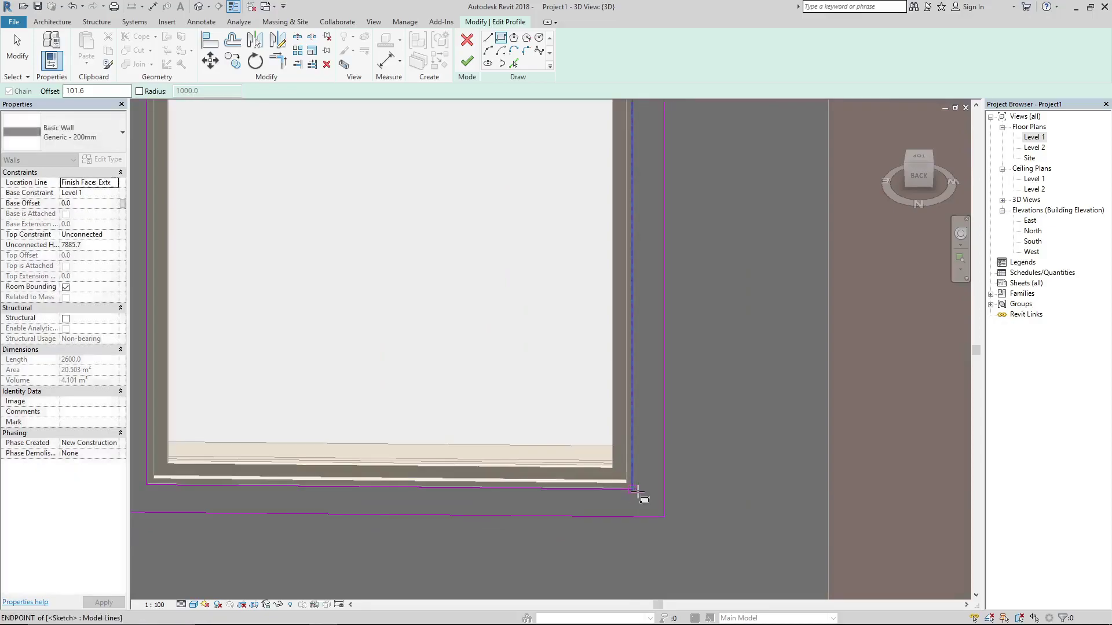
pyautogui.scroll(-3, 641, 501)
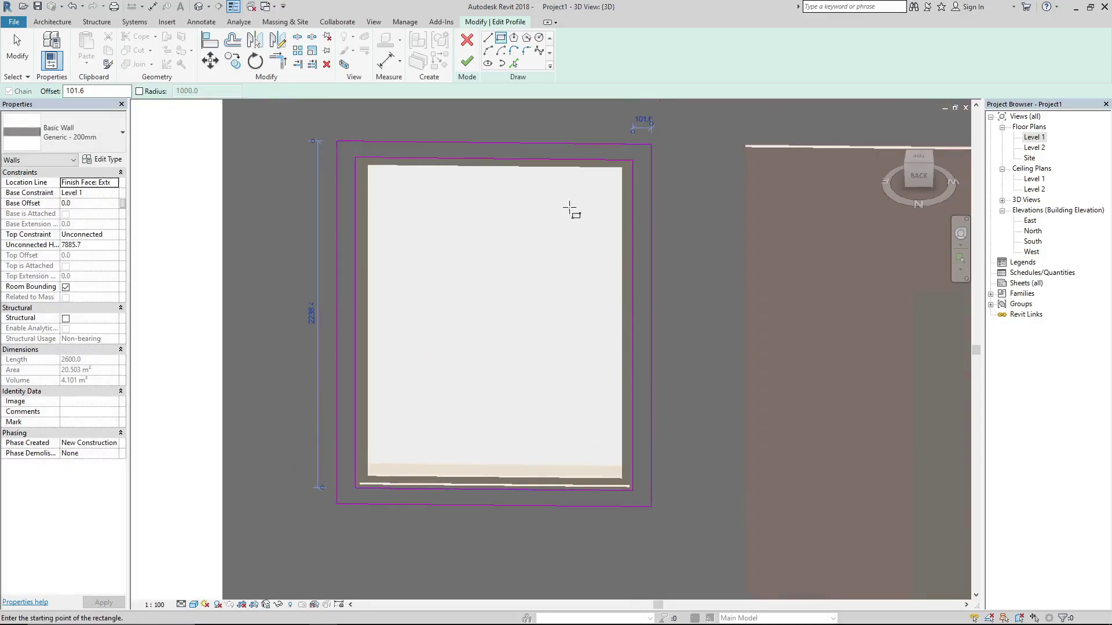
pyautogui.click(467, 58)
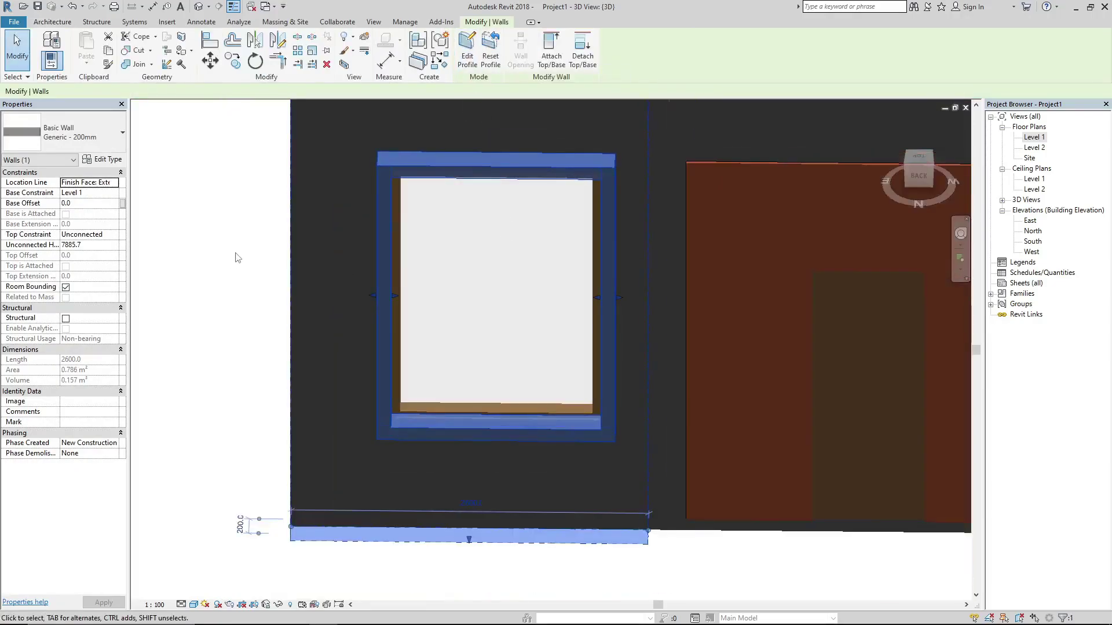
pyautogui.click(250, 259)
# Examine the projecting wall frame around the window from several angles and review its profile sketch without changing it.
pyautogui.keyDown('shift'); pyautogui.moveTo(263, 264); pyautogui.dragTo(305, 332, button='middle'); pyautogui.keyUp('shift')
pyautogui.scroll(-2, 301, 328)
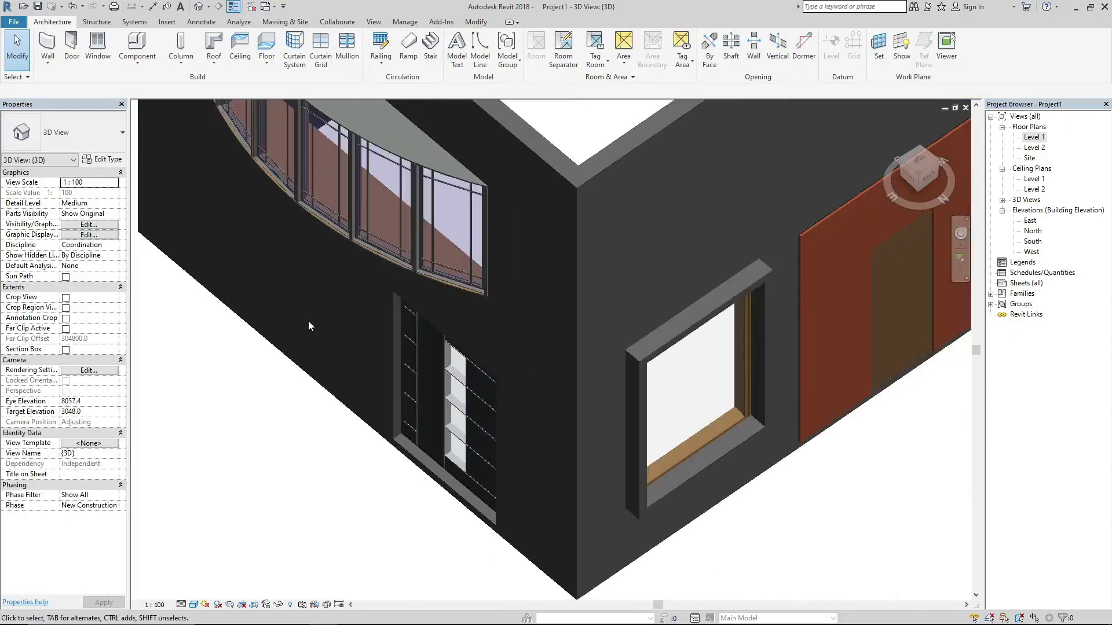
pyautogui.keyDown('shift'); pyautogui.moveTo(759, 356); pyautogui.dragTo(732, 330, button='middle'); pyautogui.keyUp('shift')
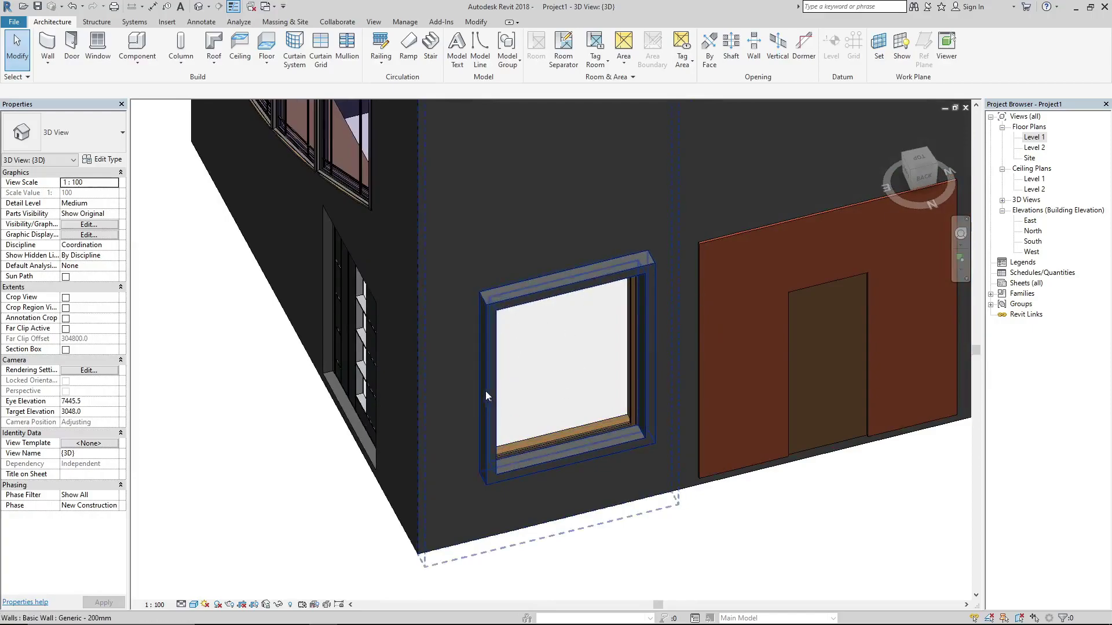
pyautogui.scroll(-2, 436, 383)
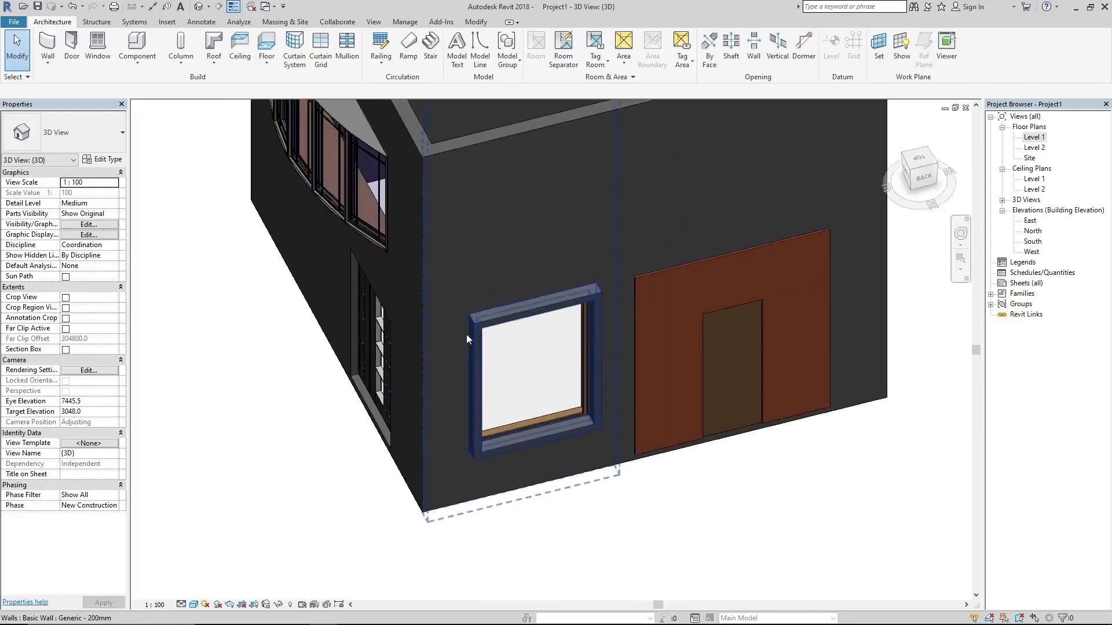
pyautogui.doubleClick(482, 323)
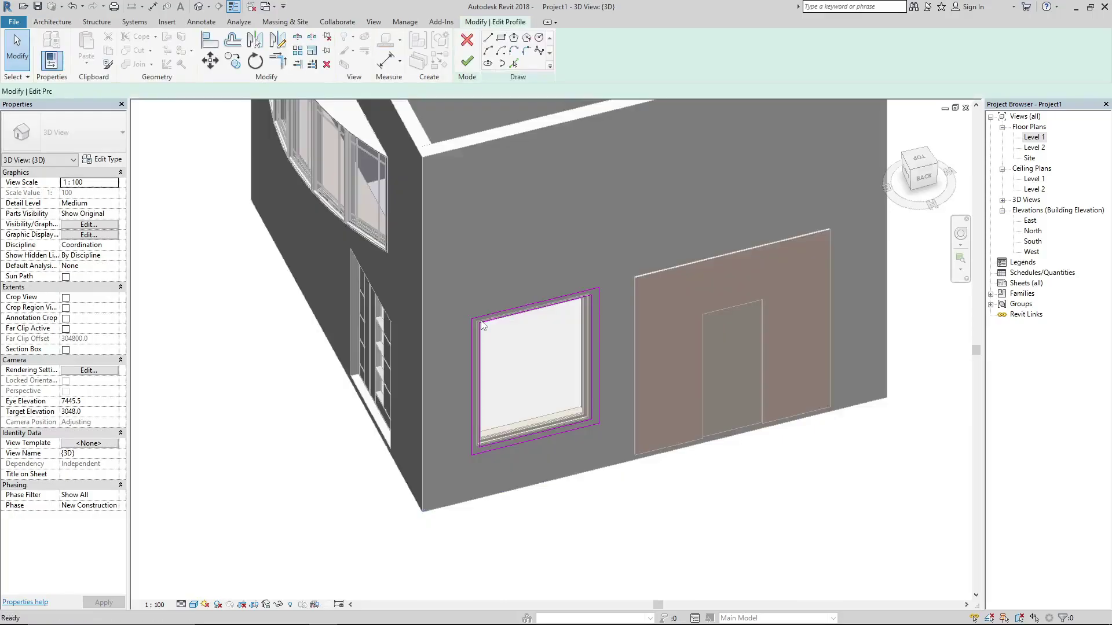
pyautogui.moveTo(599, 407)
pyautogui.keyDown('shift'); pyautogui.mouseDown(button='middle')
pyautogui.moveTo(584, 402)
pyautogui.moveTo(585, 471)
pyautogui.mouseUp(button='middle'); pyautogui.keyUp('shift')
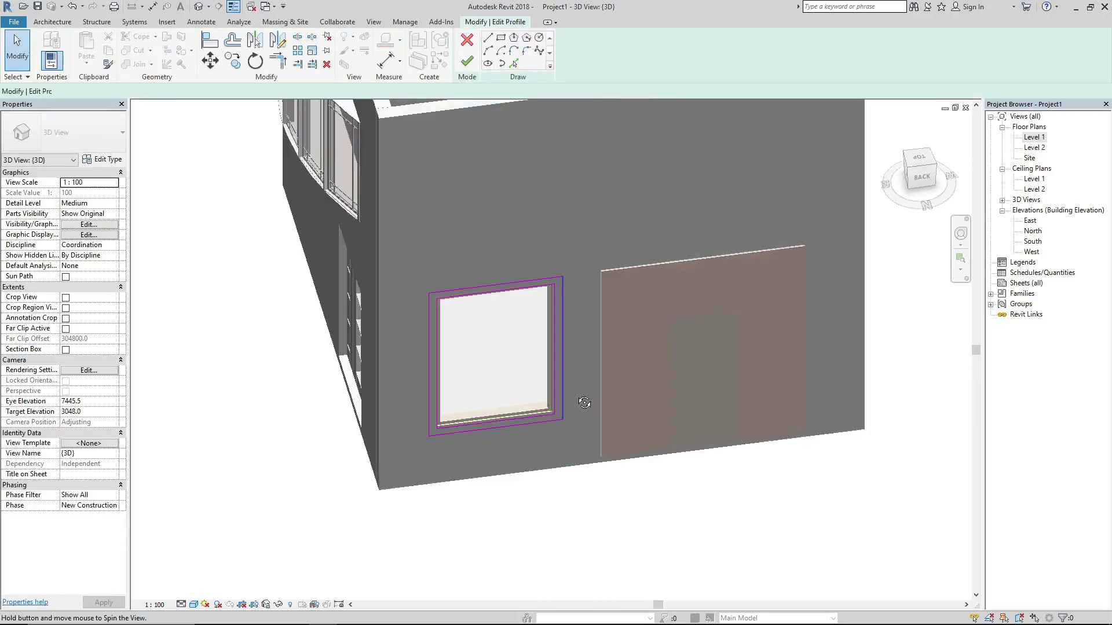
pyautogui.click(466, 62)
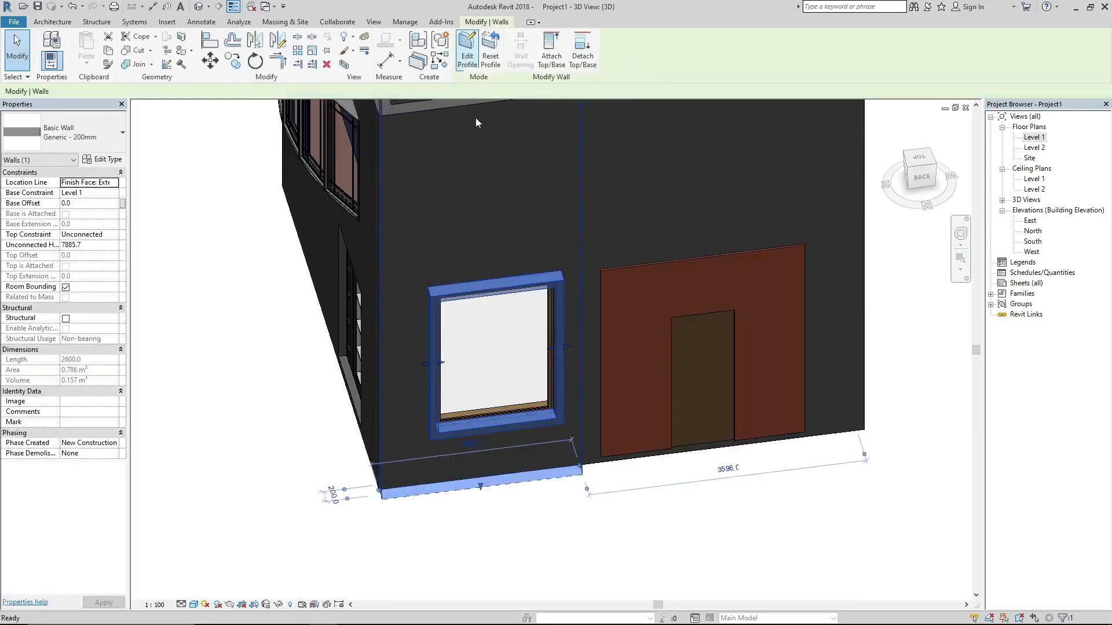